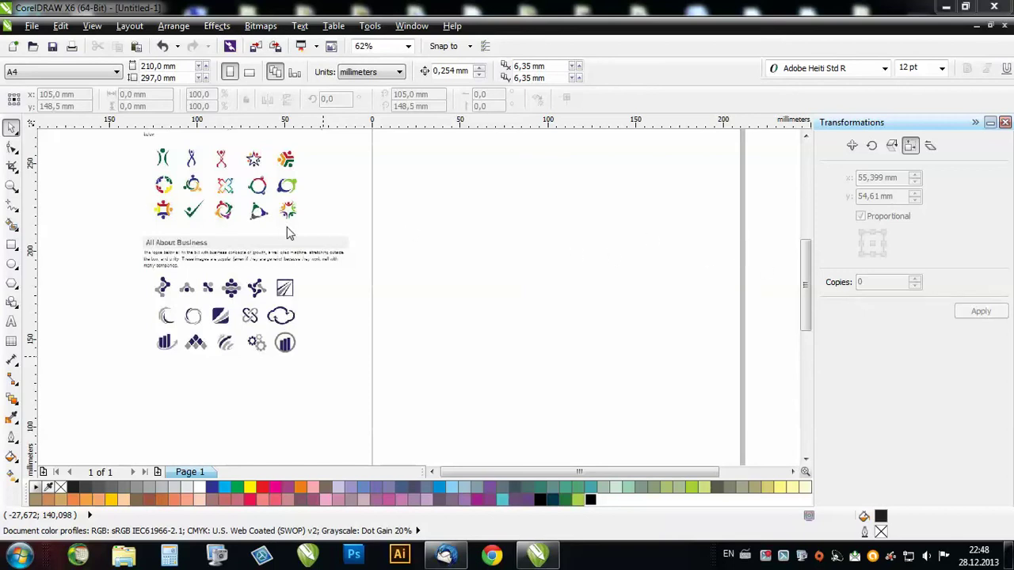
# - Draw a black circle on the page with the Ellipse tool
pyautogui.scroll(-1, 241, 223)
pyautogui.scroll(2, 231, 229)
pyautogui.scroll(1, 168, 193)
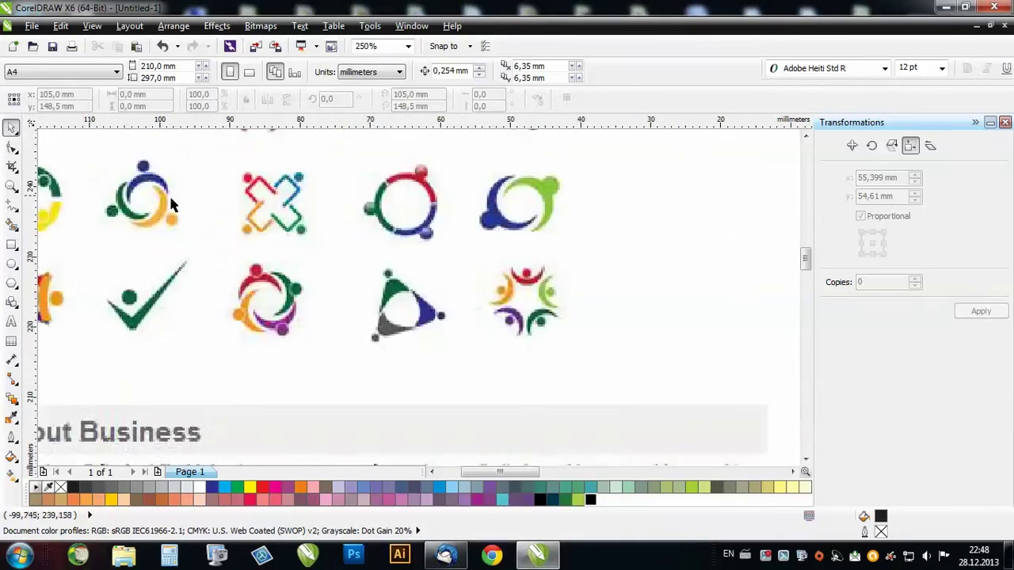
pyautogui.scroll(-2, 169, 193)
pyautogui.scroll(1, 207, 200)
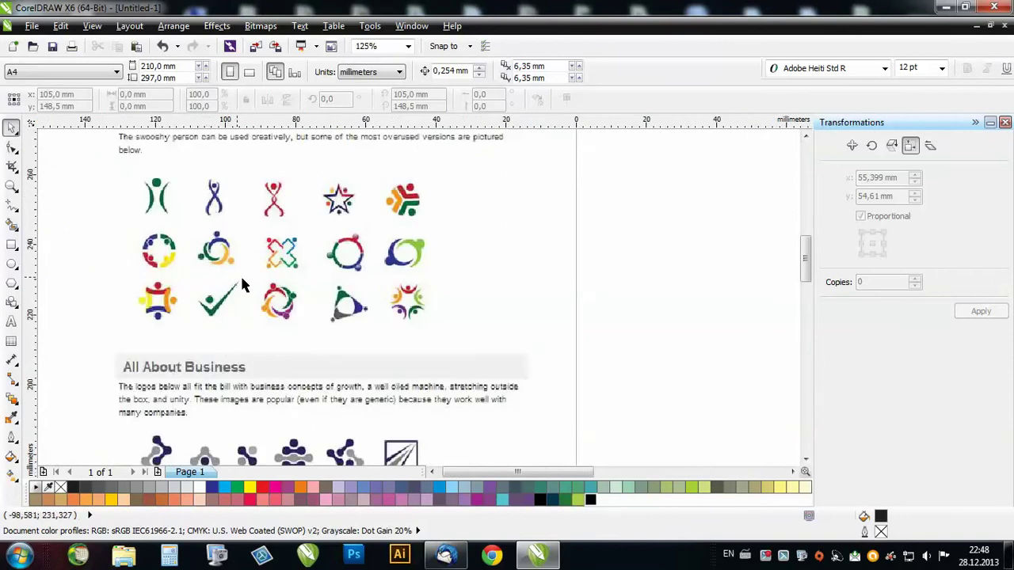
pyautogui.scroll(-1, 243, 285)
pyautogui.scroll(2, 200, 186)
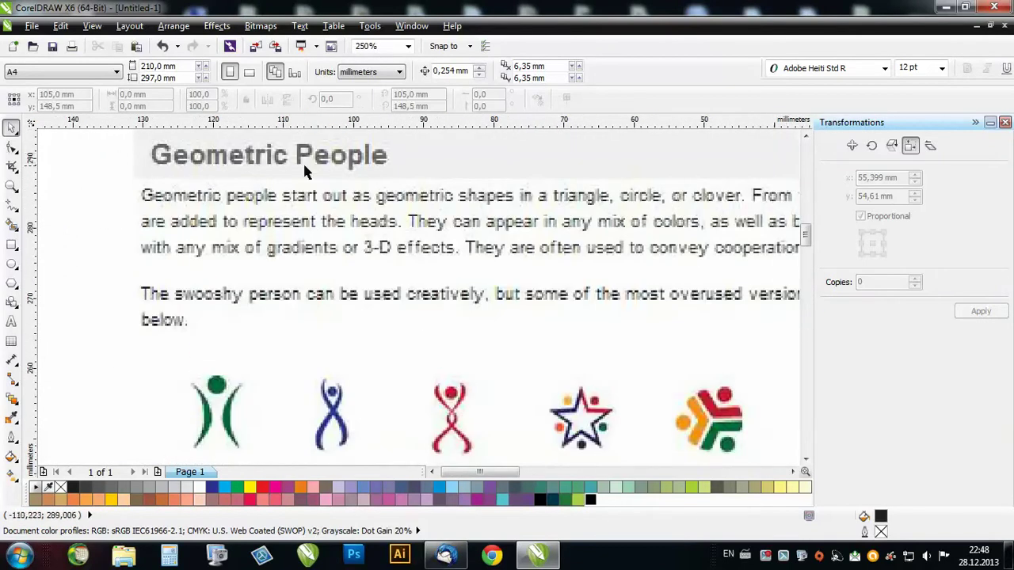
pyautogui.scroll(-2, 421, 195)
pyautogui.scroll(1, 340, 344)
pyautogui.scroll(1, 243, 301)
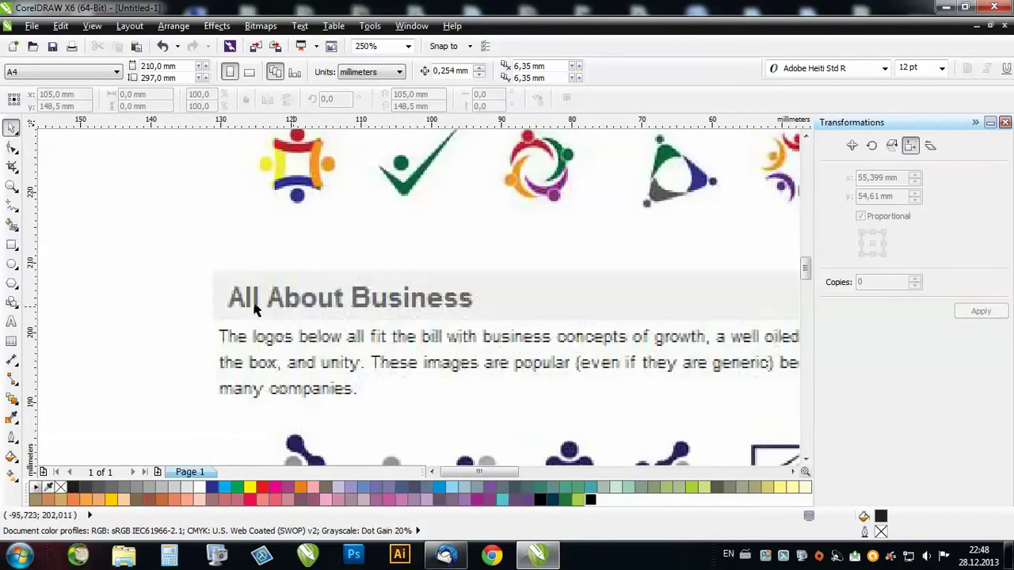
pyautogui.scroll(-2, 210, 307)
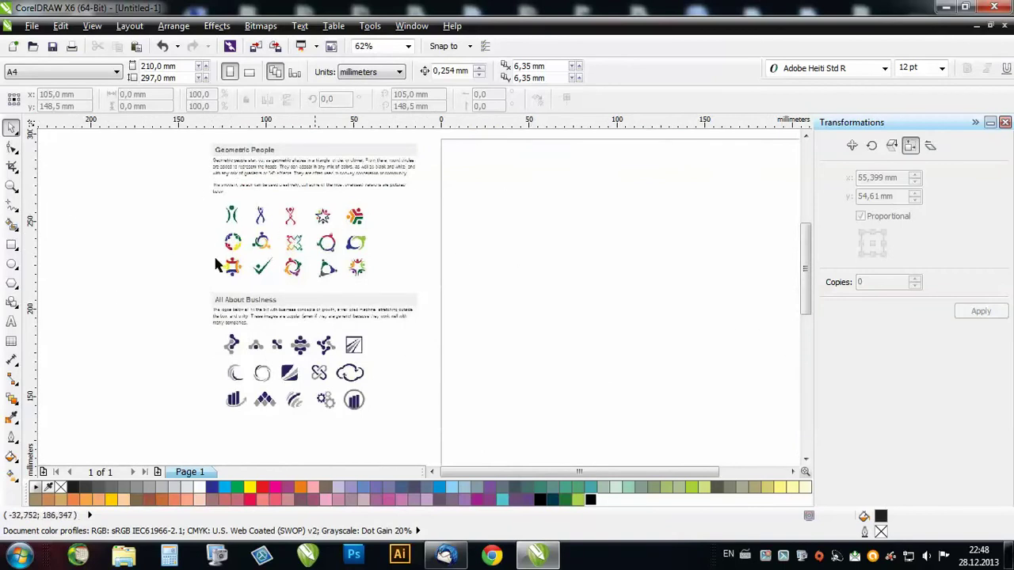
pyautogui.scroll(2, 230, 206)
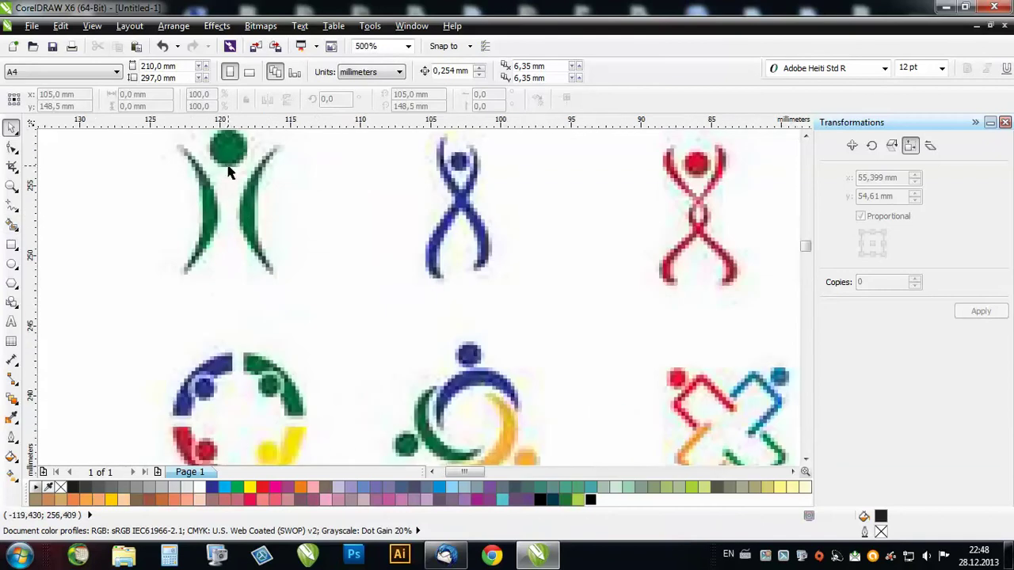
pyautogui.scroll(-3, 159, 222)
pyautogui.scroll(2, 155, 248)
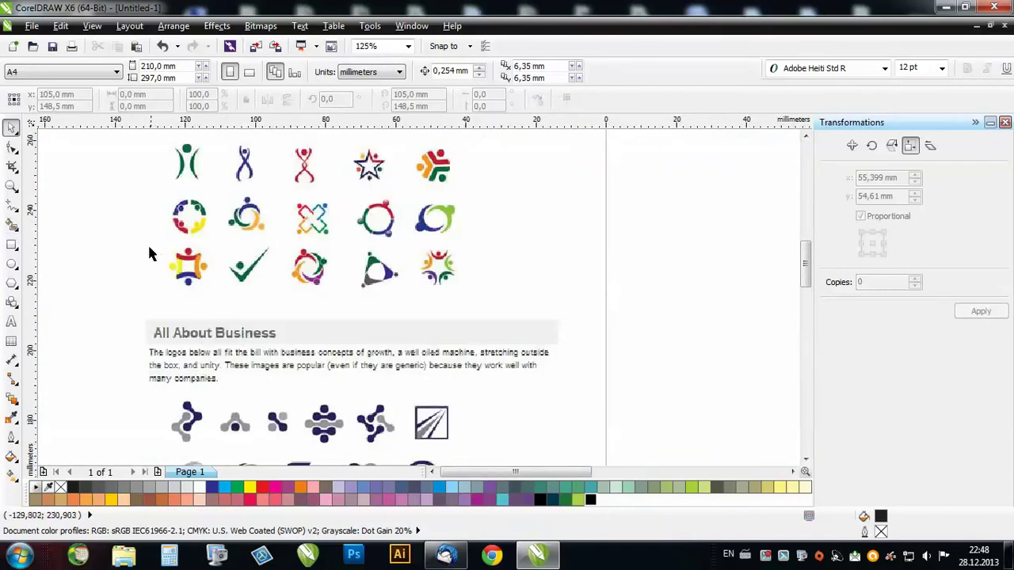
pyautogui.click(11, 264)
pyautogui.scroll(-2, 315, 289)
pyautogui.scroll(1, 315, 289)
pyautogui.scroll(-1, 378, 294)
pyautogui.scroll(1, 279, 245)
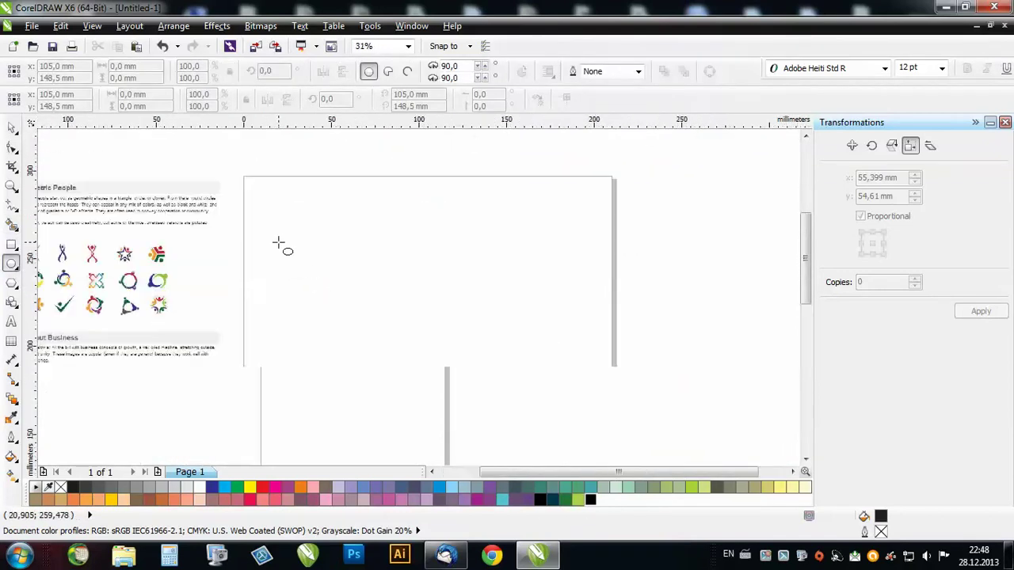
pyautogui.moveTo(279, 224); pyautogui.dragTo(386, 330)
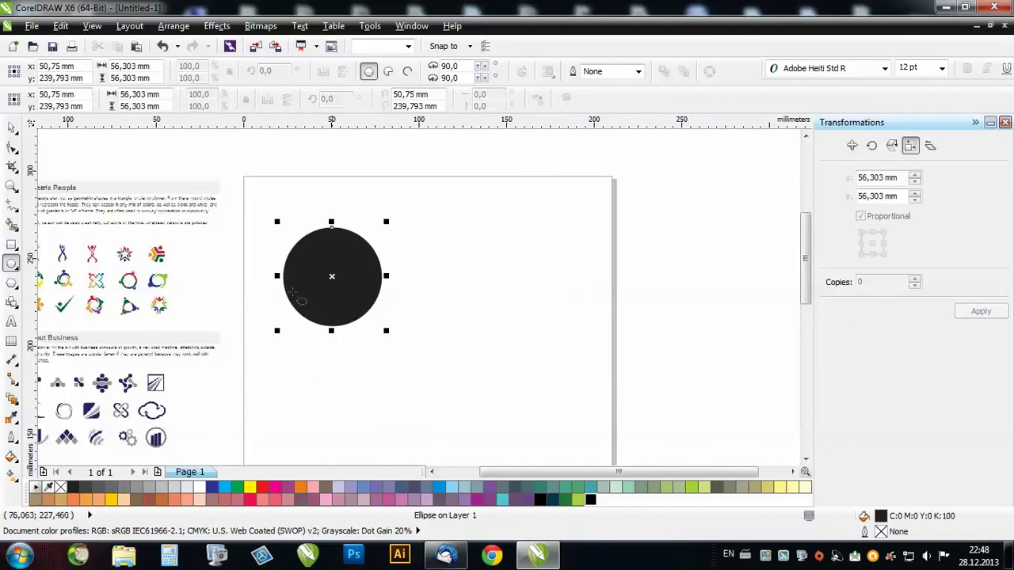
pyautogui.press('space')
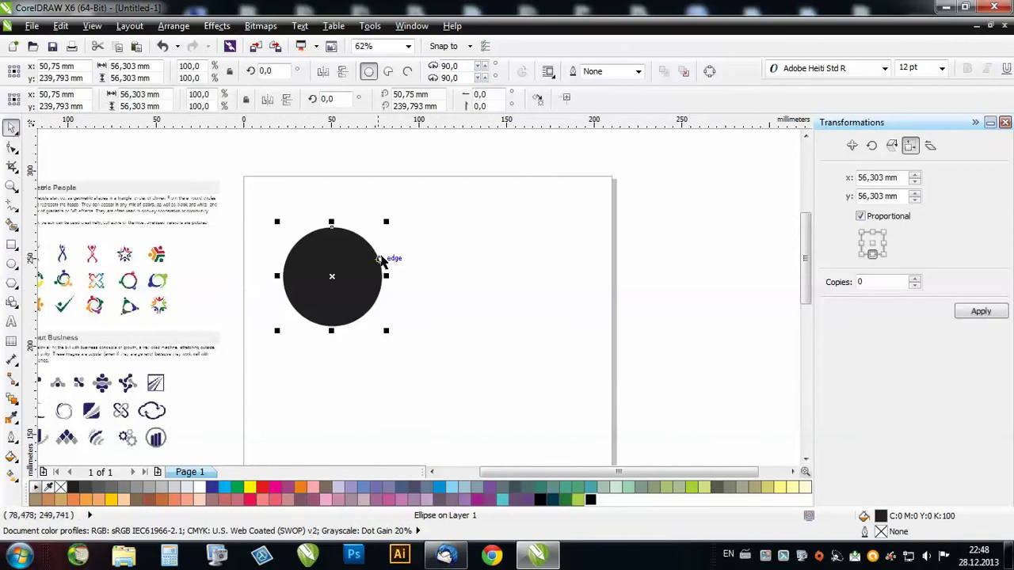
# - Add a same-sized blue circle copy overlapping the black one, offset slightly left
pyautogui.click(439, 488)
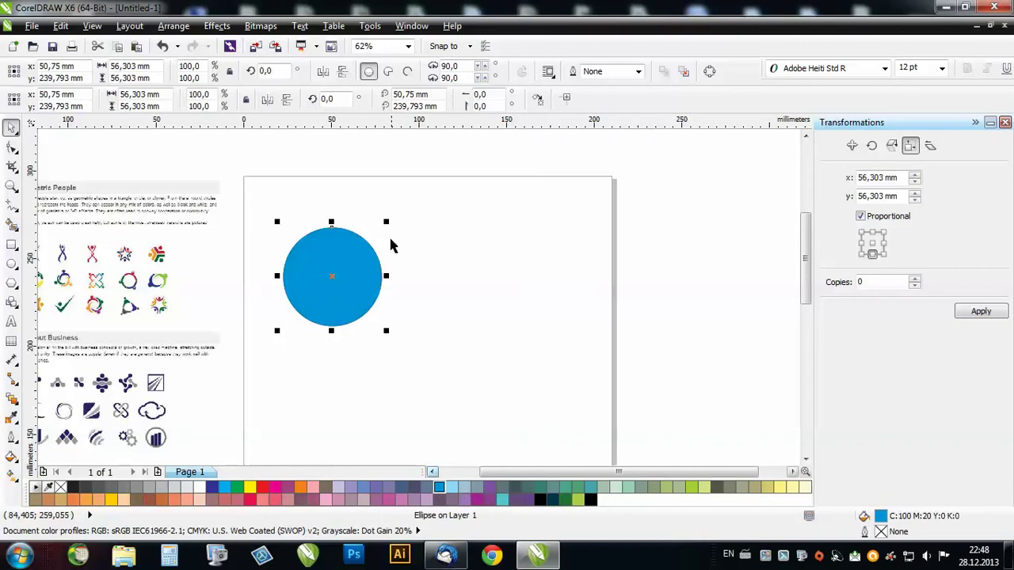
pyautogui.scroll(-2, 430, 294)
pyautogui.scroll(2, 435, 292)
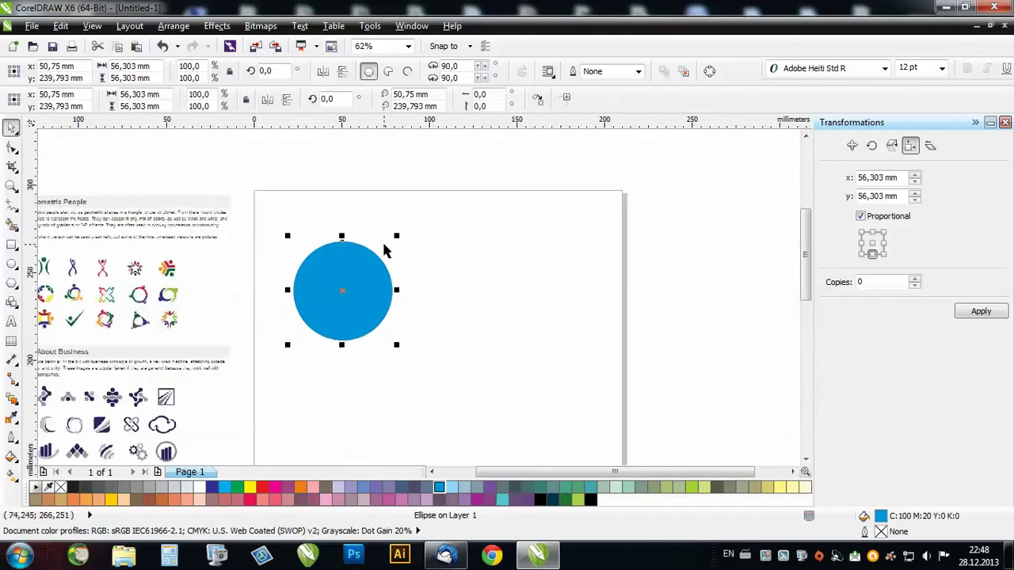
pyautogui.moveTo(397, 237)
pyautogui.mouseDown()
pyautogui.moveTo(407, 225)
pyautogui.moveTo(395, 247)
pyautogui.moveTo(345, 278)
pyautogui.mouseUp()
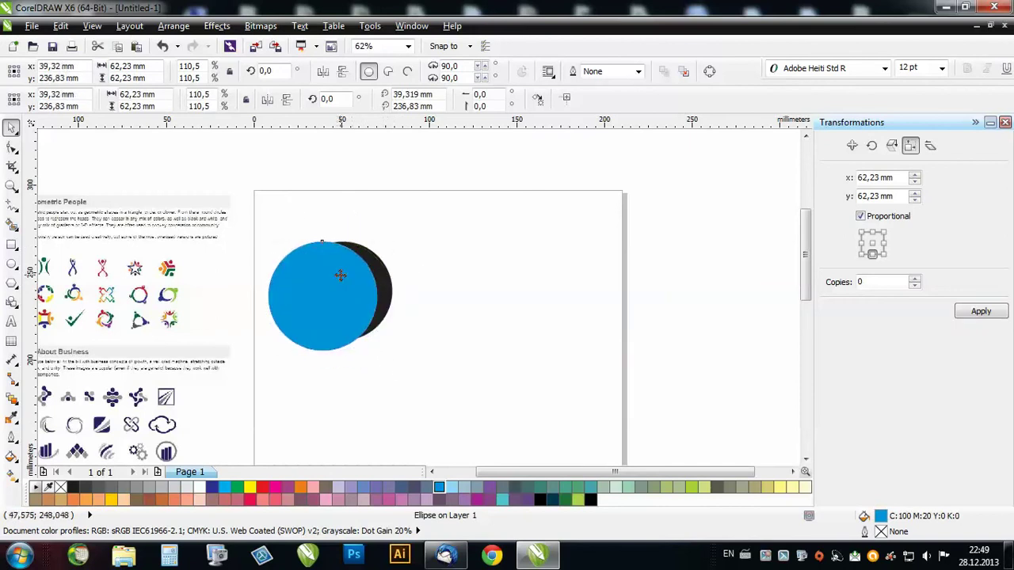
pyautogui.scroll(1, 348, 277)
pyautogui.moveTo(181, 432); pyautogui.dragTo(202, 412)
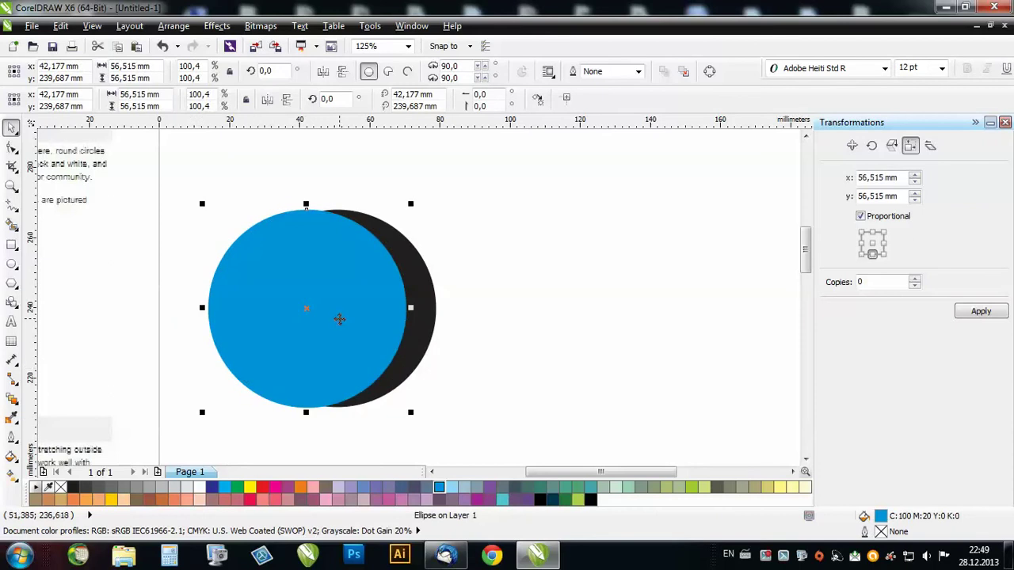
pyautogui.scroll(-1, 340, 318)
pyautogui.scroll(1, 380, 310)
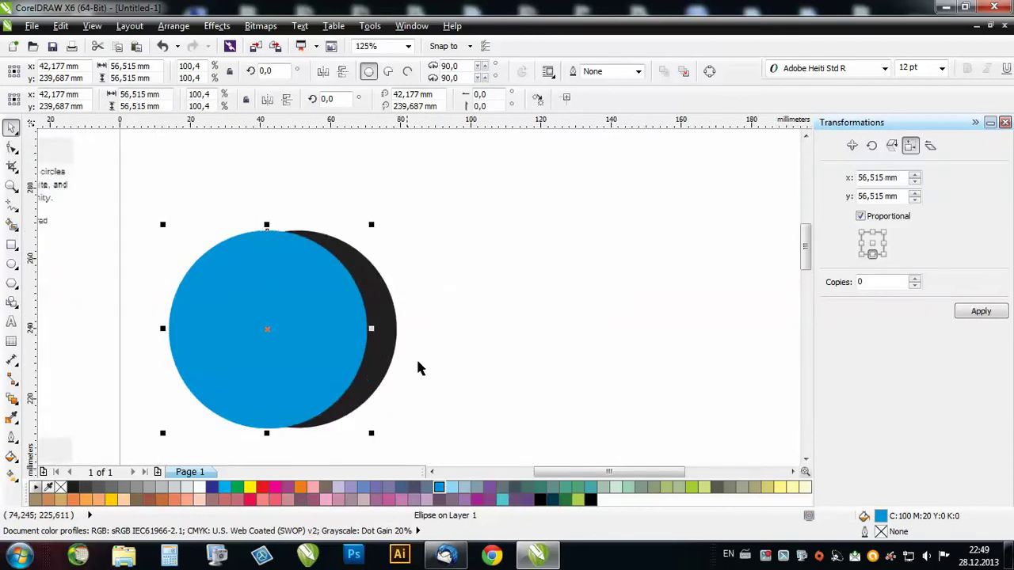
pyautogui.scroll(-1, 496, 297)
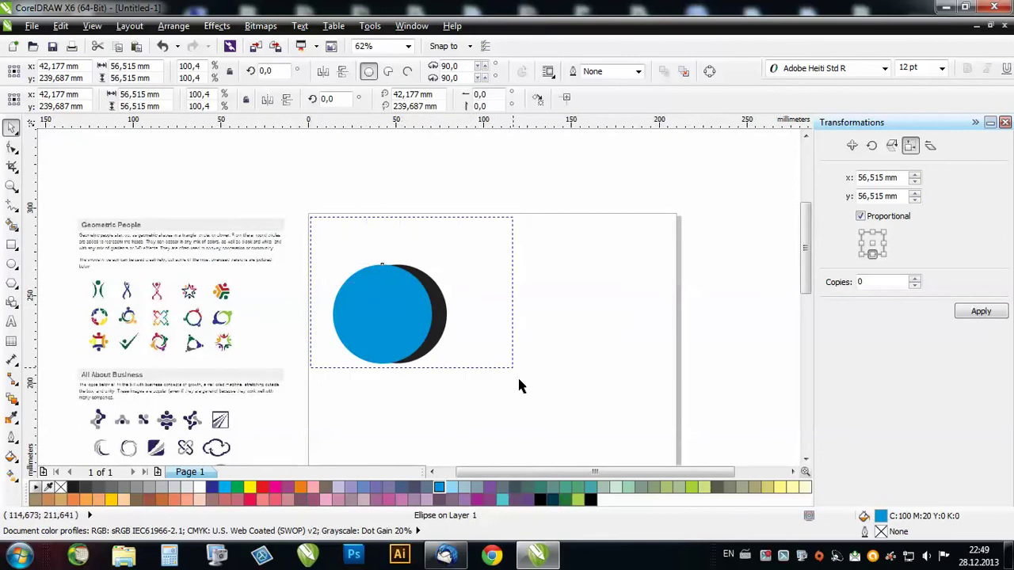
# - Trim the black circle with the blue one and delete the blue circle, leaving a crescent
pyautogui.moveTo(519, 386); pyautogui.dragTo(519, 381)
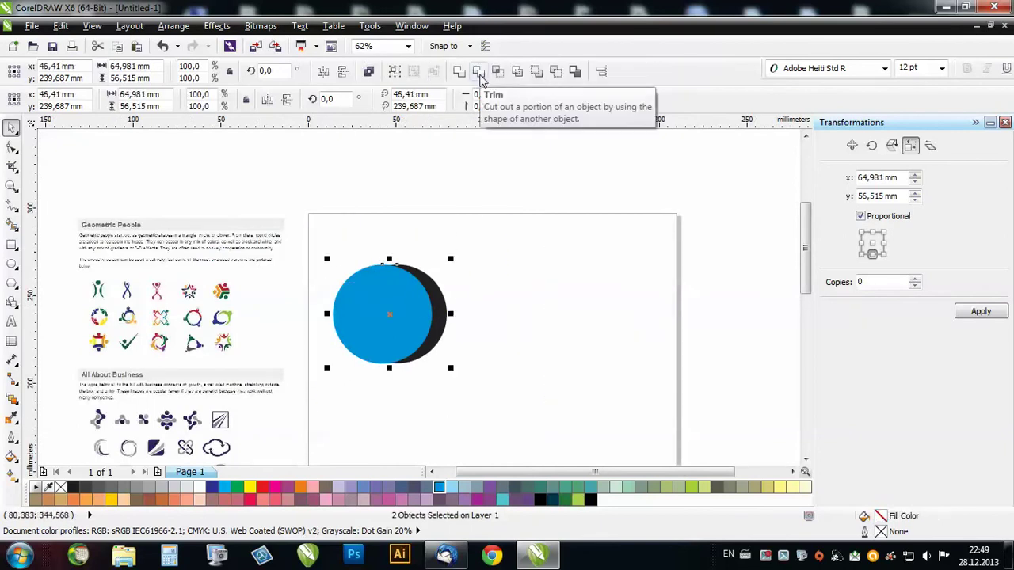
pyautogui.click(479, 72)
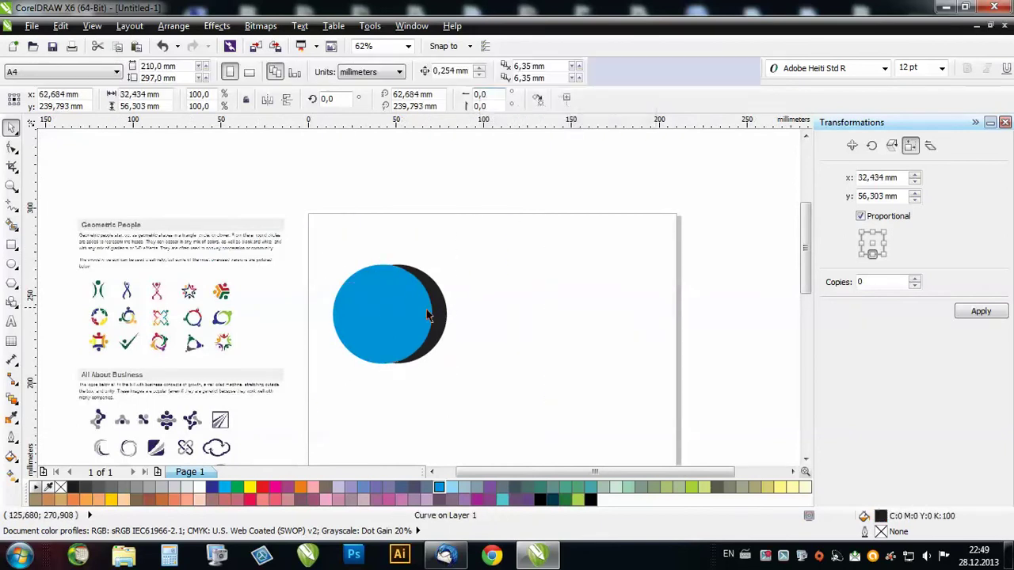
pyautogui.click(352, 305)
pyautogui.press('Delete')
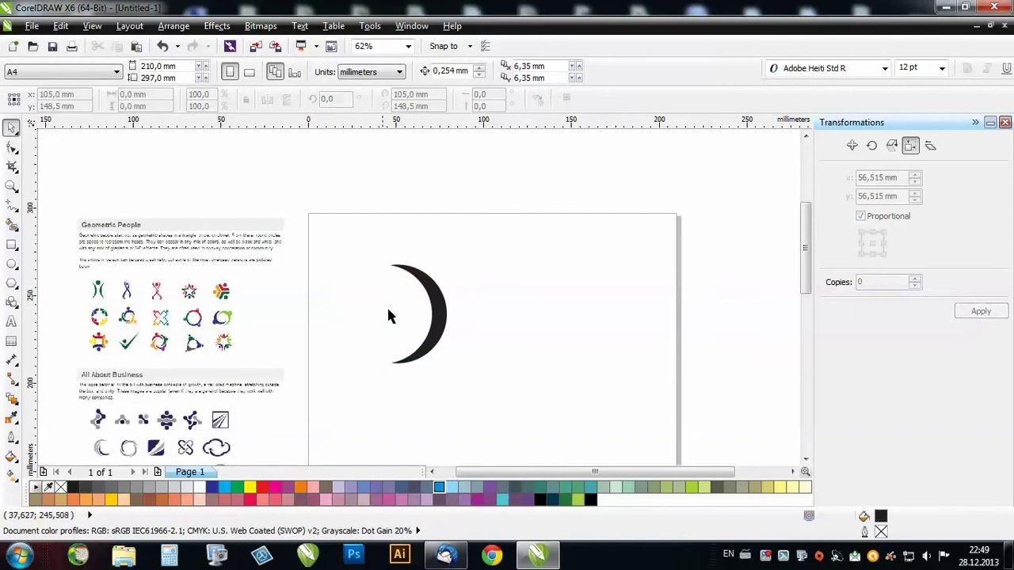
# - Mirror a copy of the crescent and place it to the right, facing the first
pyautogui.click(447, 318)
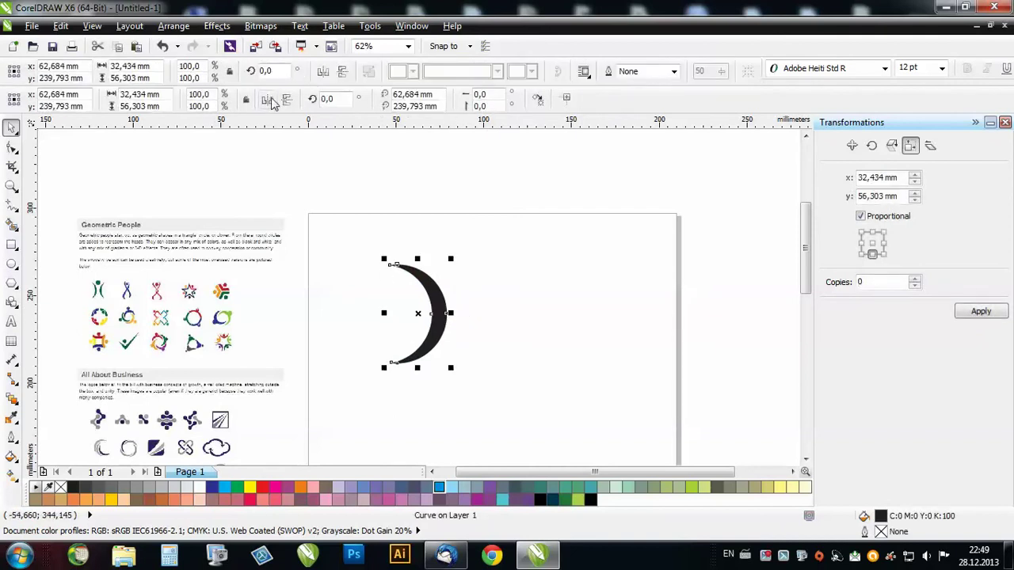
pyautogui.click(325, 72)
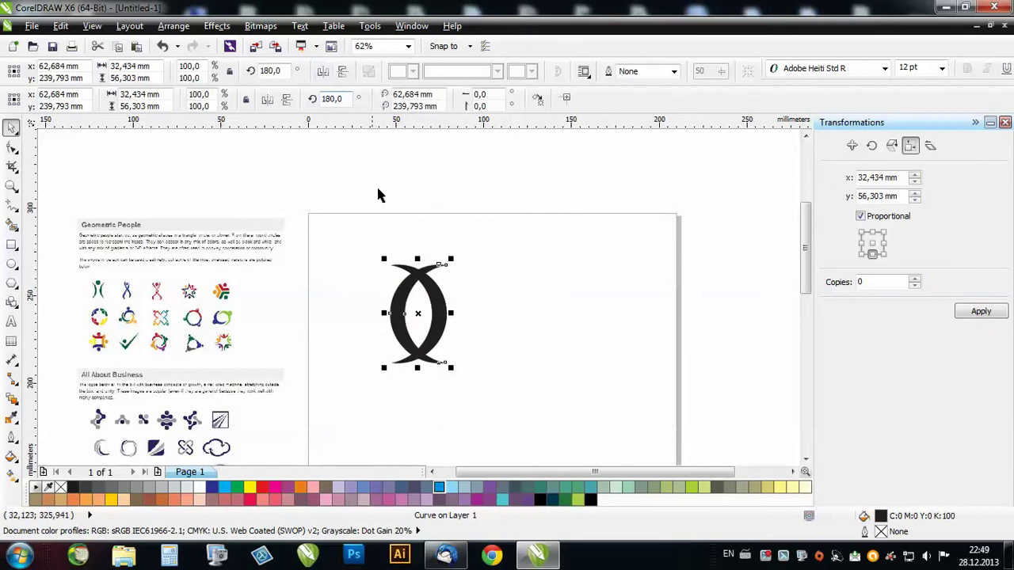
pyautogui.moveTo(401, 298); pyautogui.dragTo(464, 288)
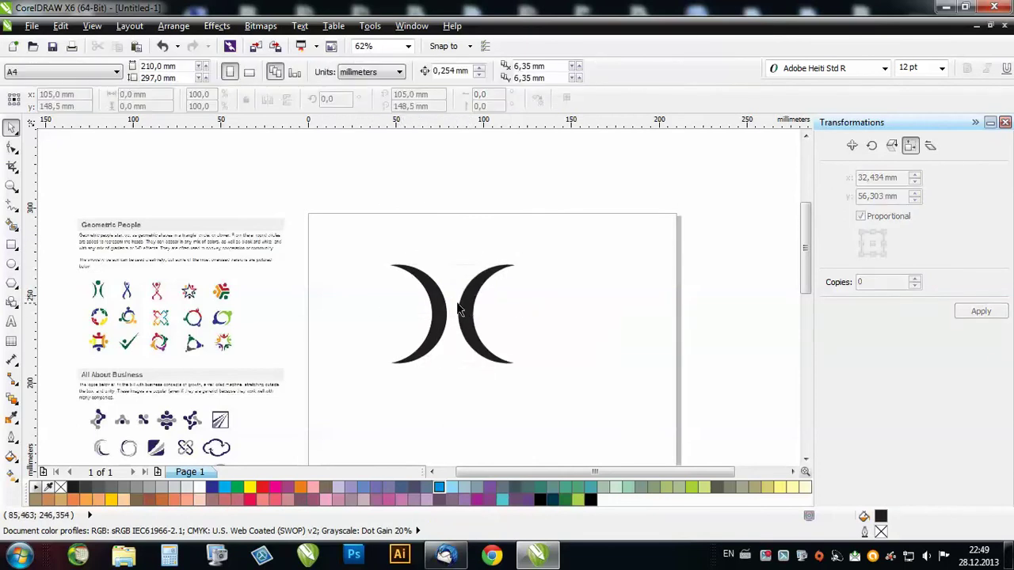
pyautogui.scroll(2, 465, 315)
pyautogui.moveTo(458, 316); pyautogui.dragTo(456, 315)
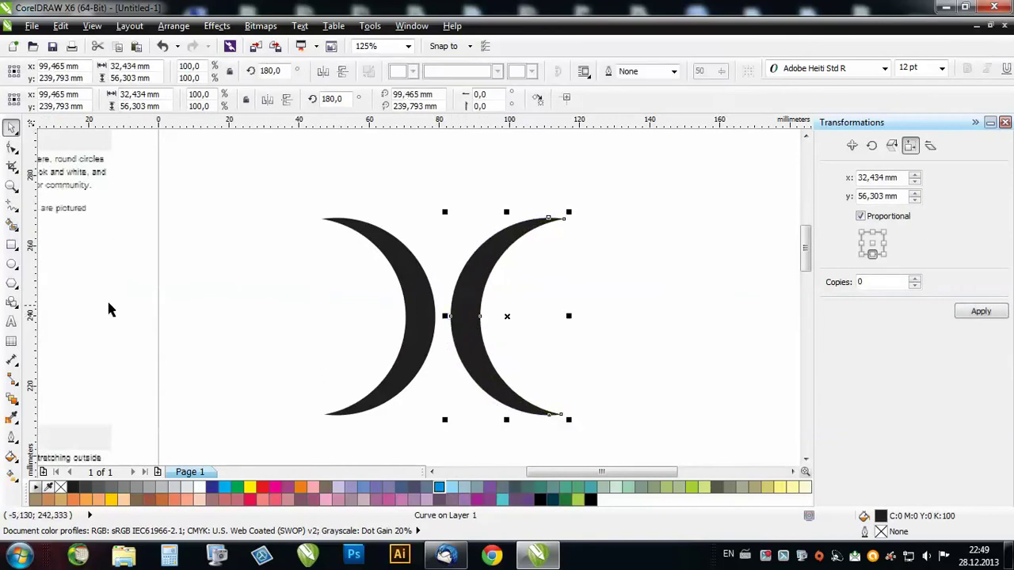
# - Draw a small head circle centred above the two crescents
pyautogui.click(11, 264)
pyautogui.moveTo(410, 161); pyautogui.dragTo(485, 235)
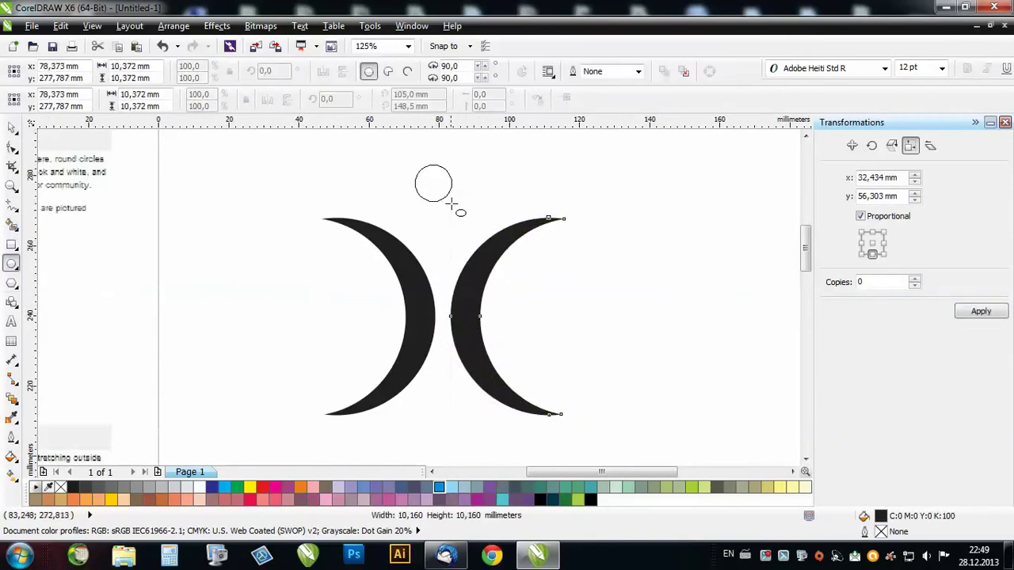
pyautogui.click(11, 127)
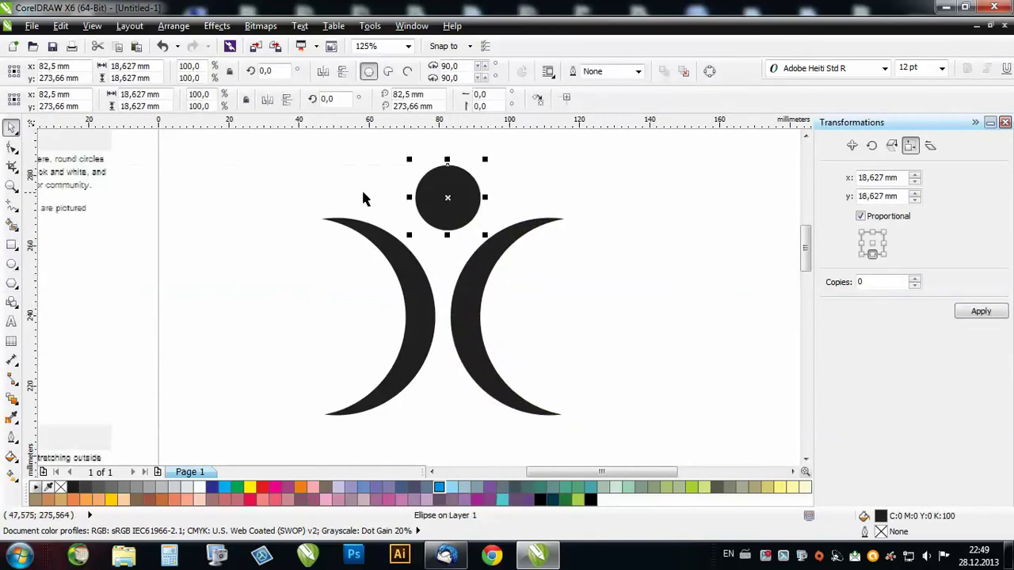
pyautogui.moveTo(453, 197)
pyautogui.mouseDown()
pyautogui.moveTo(501, 194)
pyautogui.moveTo(476, 198)
pyautogui.mouseUp()
pyautogui.scroll(-2, 549, 222)
pyautogui.click(585, 248)
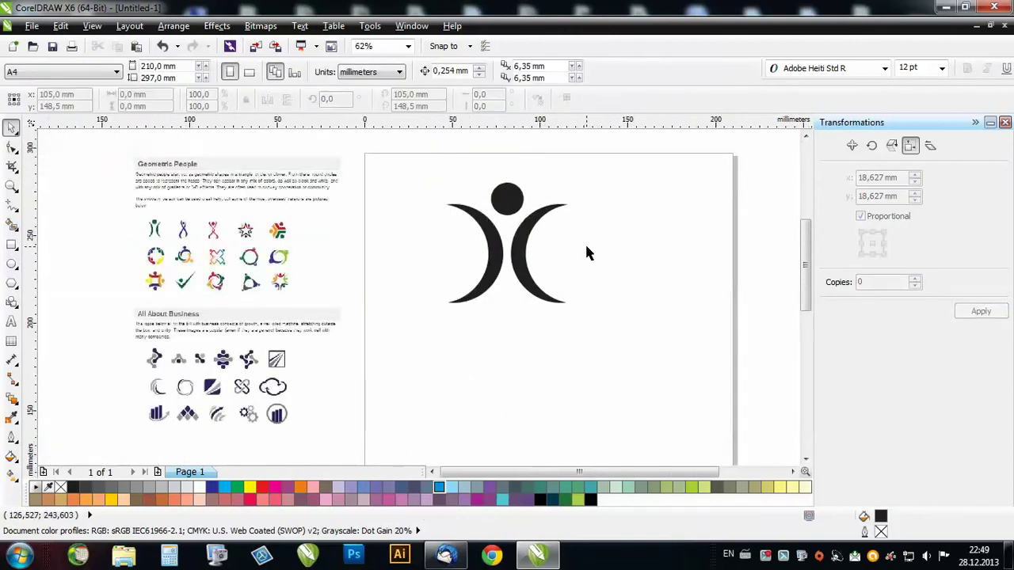
# - Stretch the left and right crescents downward so both are taller
pyautogui.scroll(5, 166, 238)
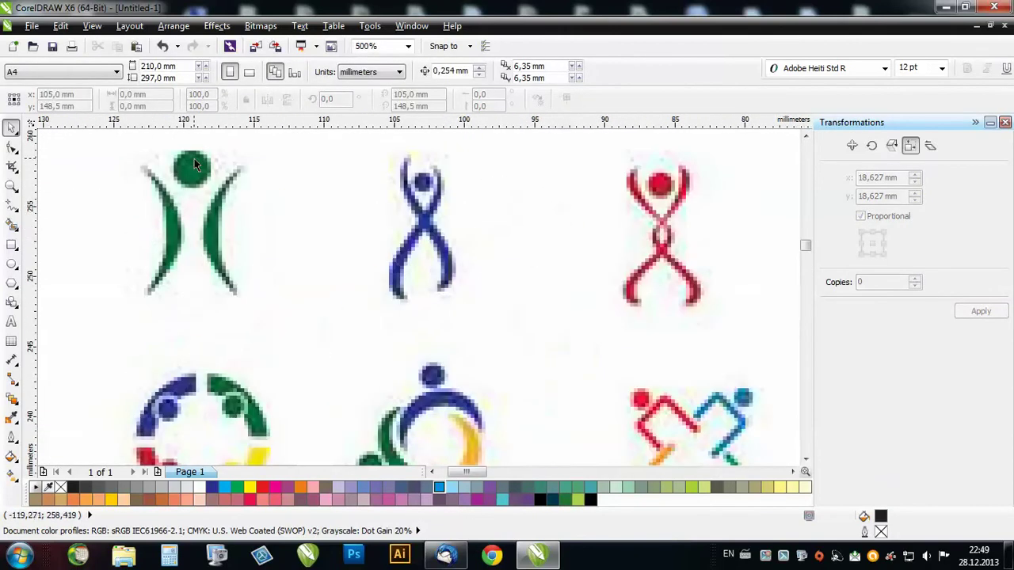
pyautogui.scroll(-4, 196, 164)
pyautogui.scroll(-3, 404, 245)
pyautogui.scroll(2, 511, 253)
pyautogui.click(511, 254)
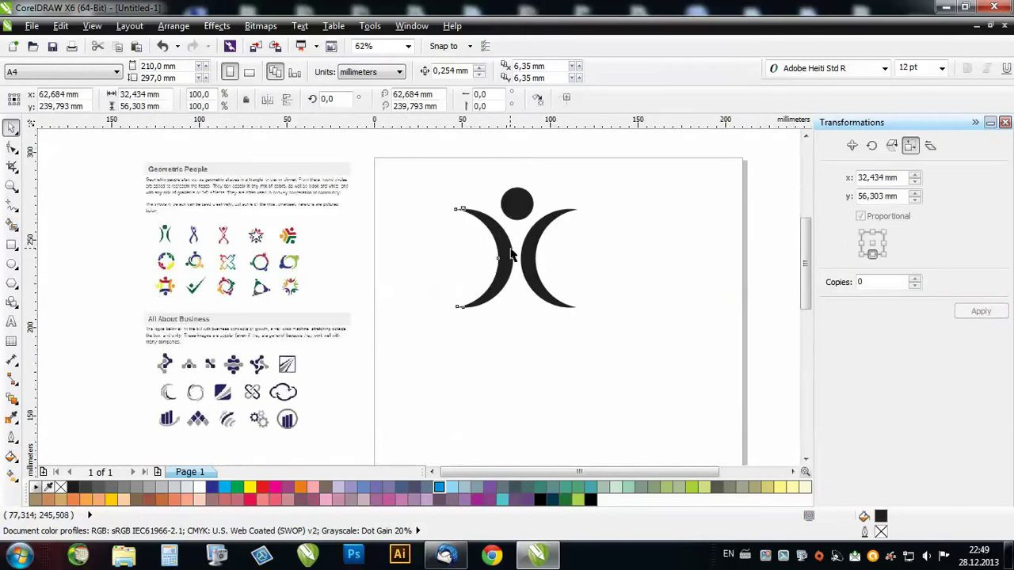
pyautogui.scroll(1, 511, 254)
pyautogui.scroll(-1, 511, 290)
pyautogui.click(412, 324)
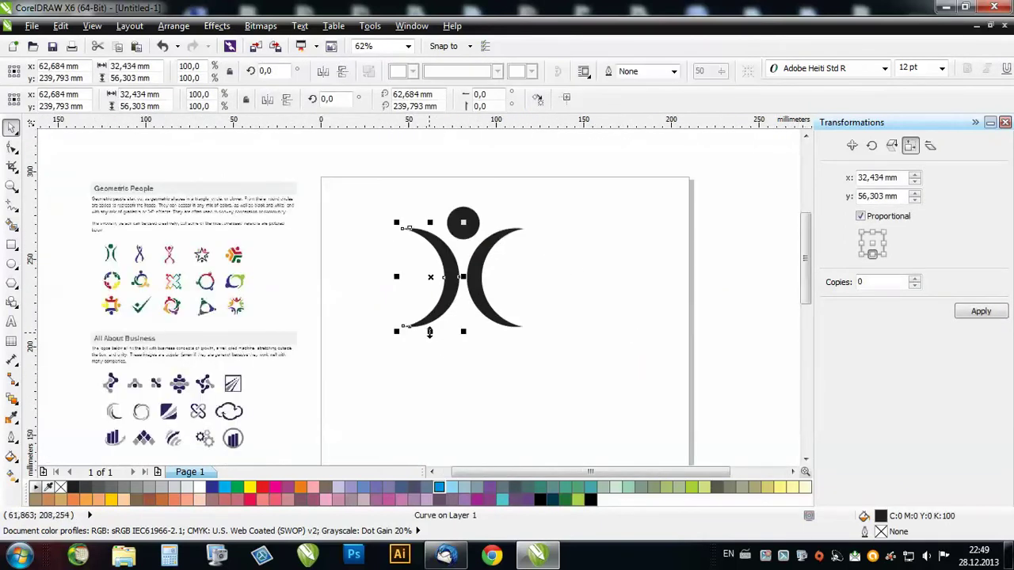
pyautogui.moveTo(431, 331); pyautogui.dragTo(431, 375)
pyautogui.click(480, 302)
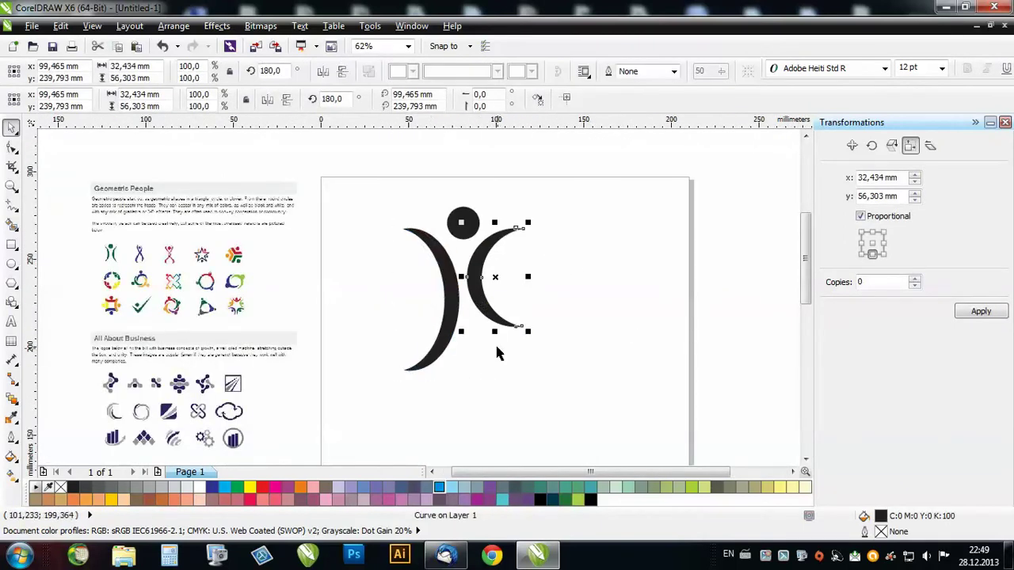
pyautogui.moveTo(495, 360); pyautogui.dragTo(496, 385)
pyautogui.click(566, 360)
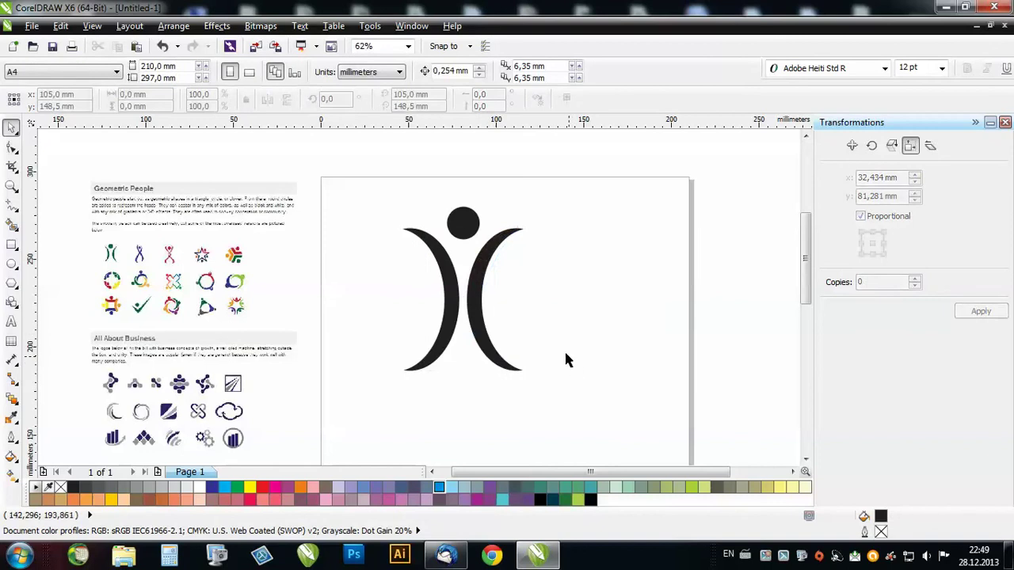
# - Marquee-select the entire crescent-and-circle figure
pyautogui.scroll(-2, 554, 331)
pyautogui.scroll(1, 558, 331)
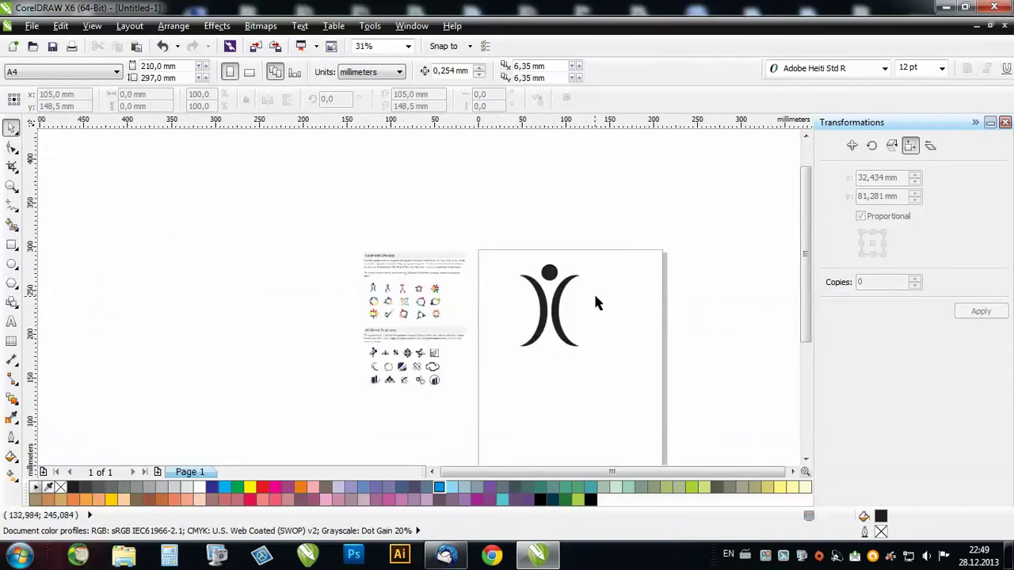
pyautogui.scroll(2, 587, 295)
pyautogui.scroll(-1, 398, 263)
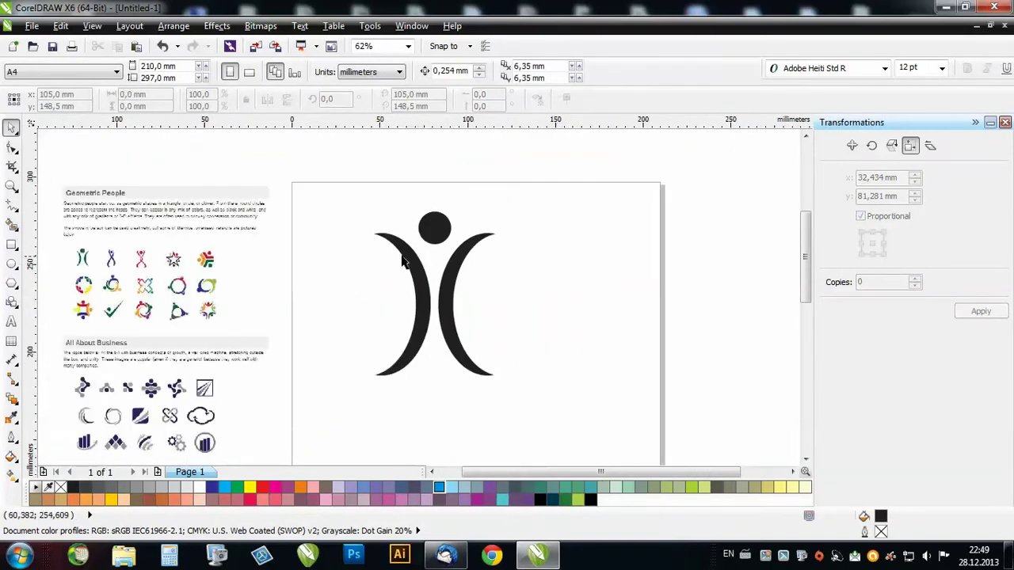
pyautogui.moveTo(584, 199); pyautogui.dragTo(334, 404)
# - Delete the selected figure, zoom in on the people logos, and pick the Ellipse tool
pyautogui.press('Delete')
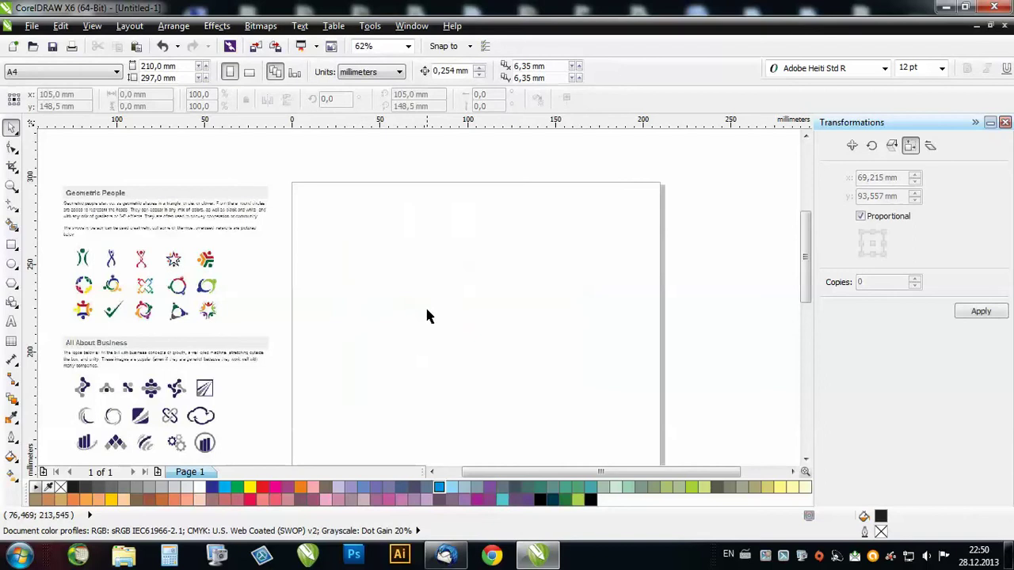
pyautogui.scroll(-1, 510, 297)
pyautogui.scroll(1, 339, 303)
pyautogui.scroll(2, 391, 301)
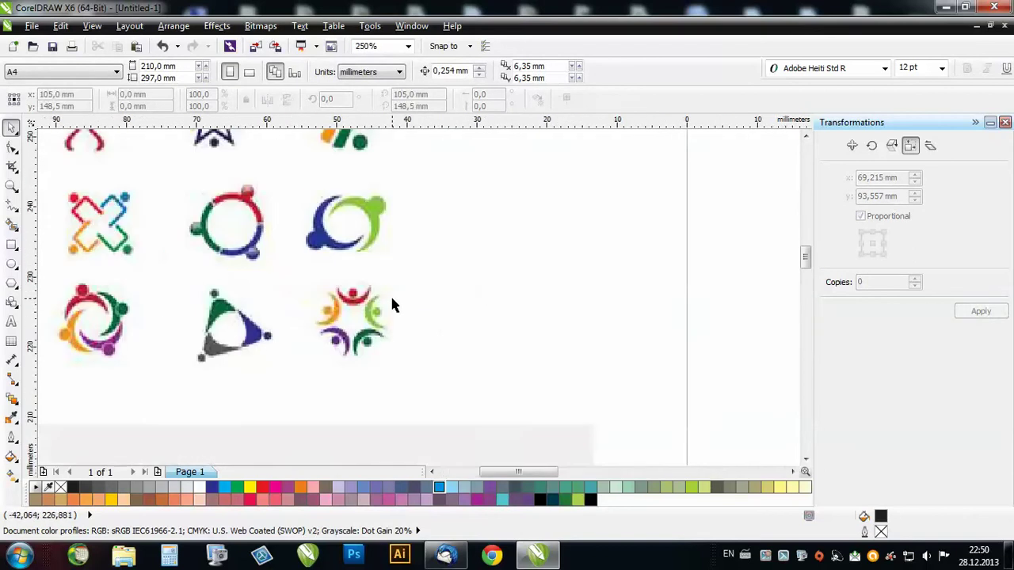
pyautogui.scroll(-1, 437, 269)
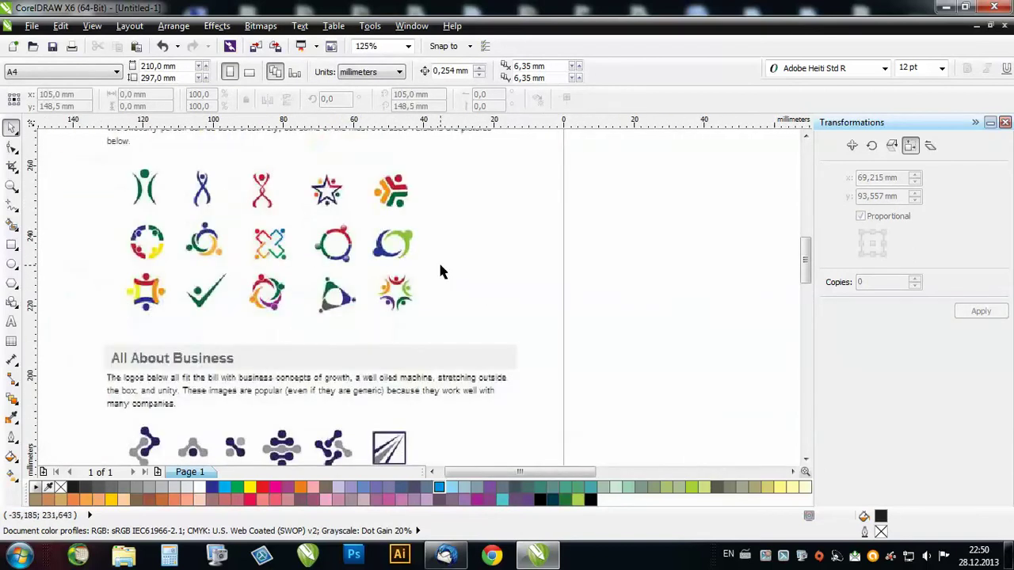
pyautogui.scroll(2, 420, 253)
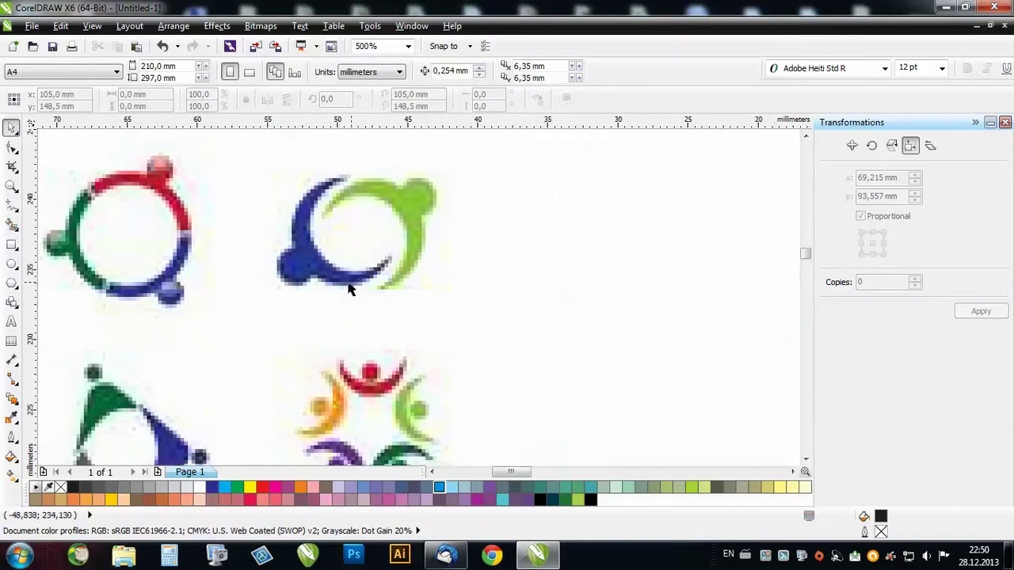
pyautogui.scroll(-2, 351, 287)
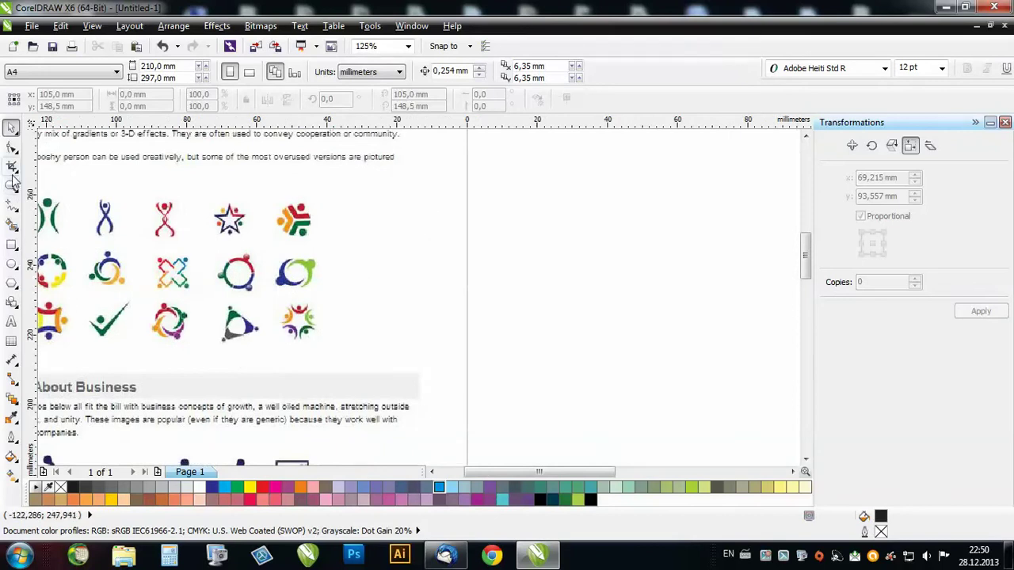
pyautogui.click(11, 263)
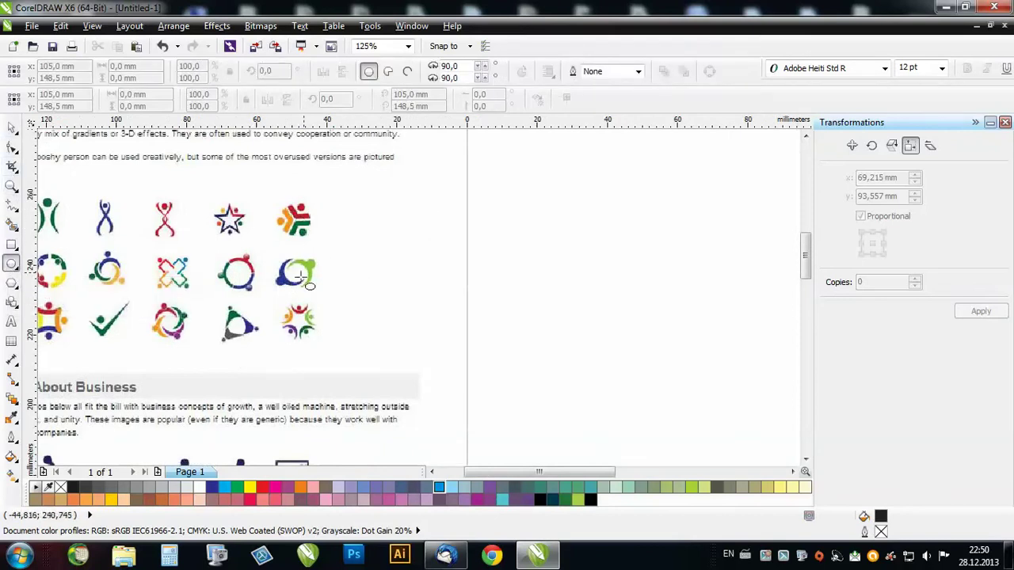
# - Draw a black circle on the blank page
pyautogui.scroll(-1, 305, 284)
pyautogui.moveTo(424, 227); pyautogui.dragTo(509, 313)
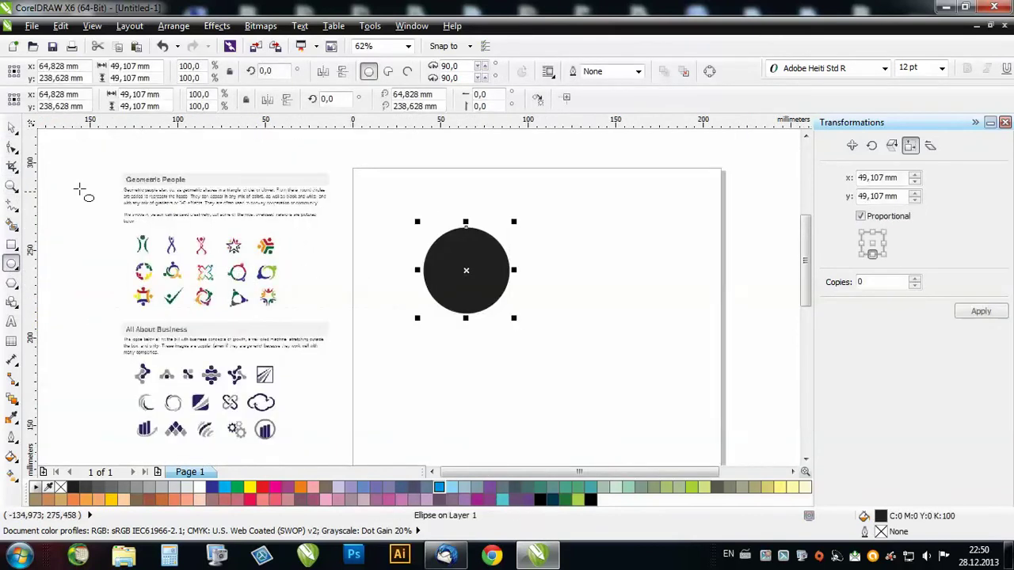
pyautogui.click(11, 127)
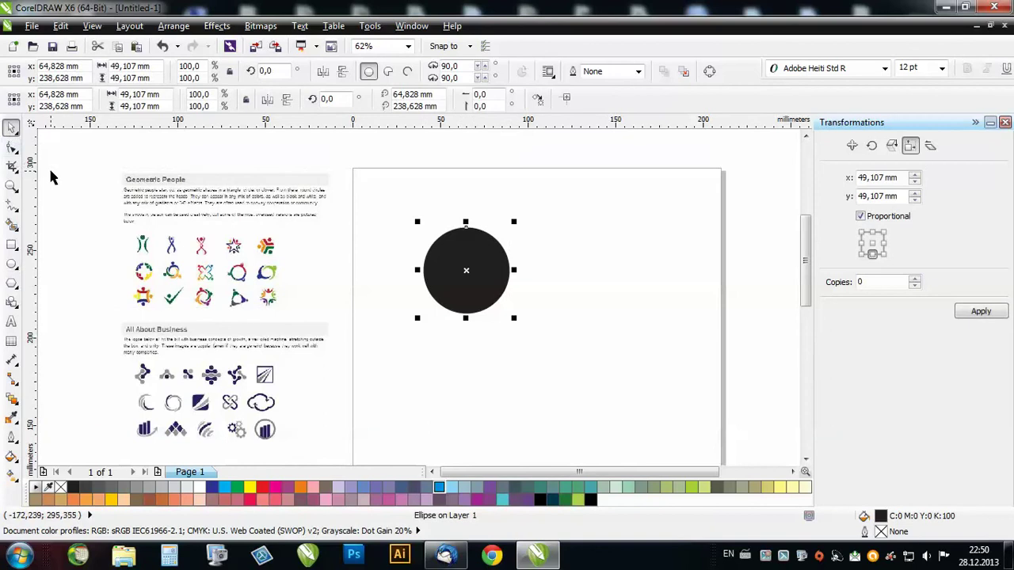
# - Add a teal circle over it, offset down-left, leaving a thin black crescent edge
pyautogui.click(590, 487)
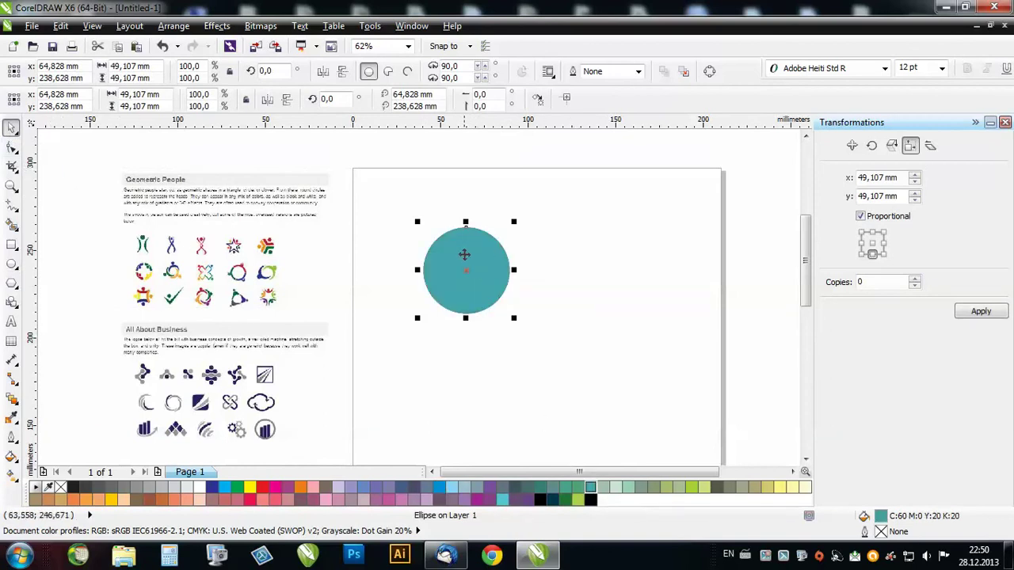
pyautogui.moveTo(513, 222); pyautogui.dragTo(506, 230)
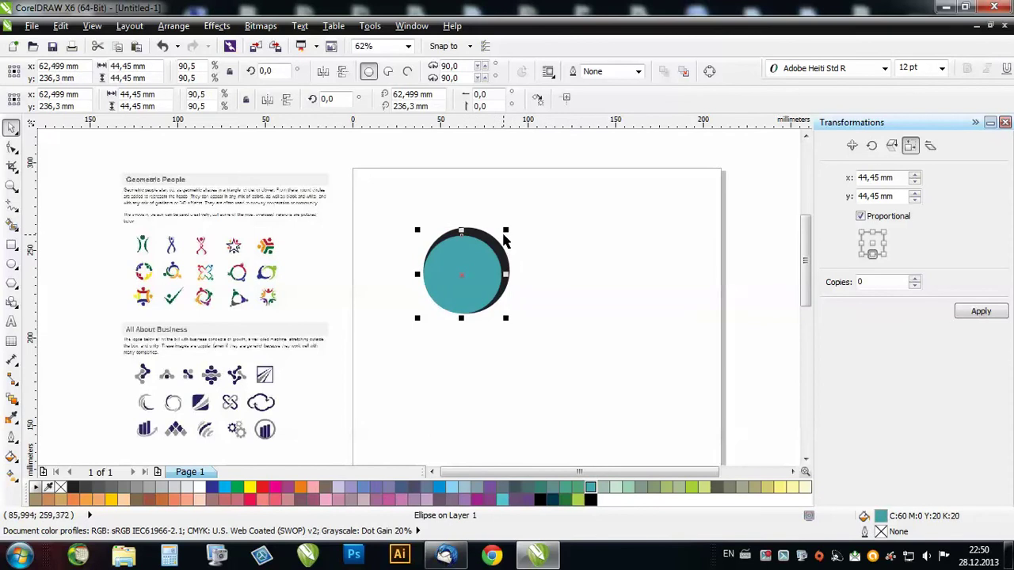
pyautogui.scroll(2, 486, 260)
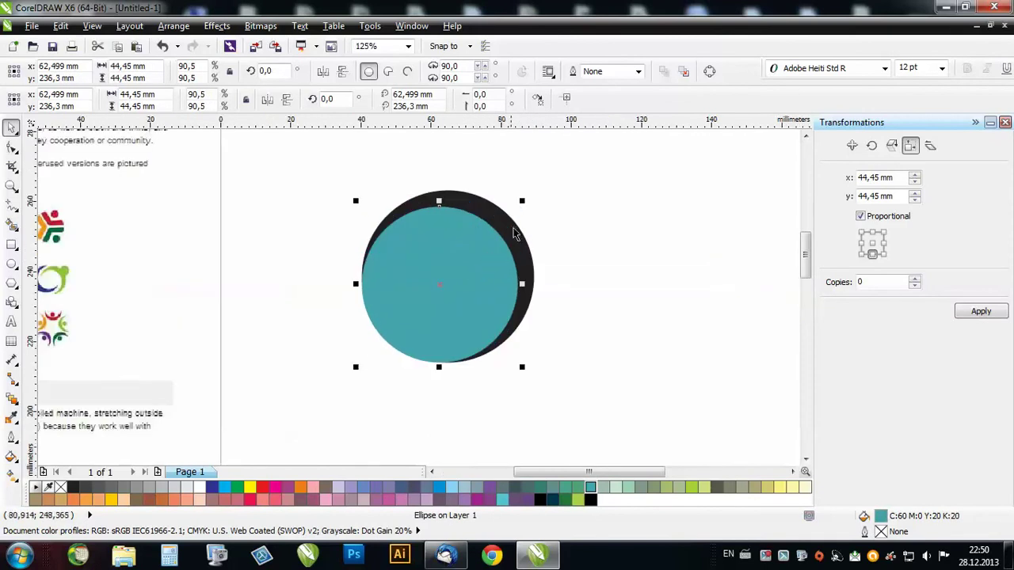
pyautogui.moveTo(356, 365); pyautogui.dragTo(337, 388)
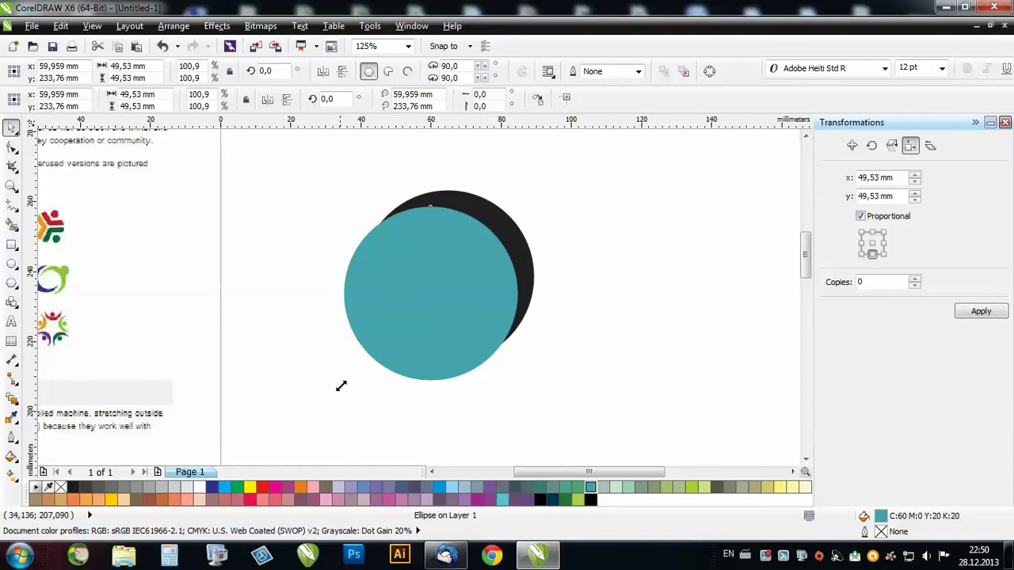
pyautogui.moveTo(340, 387); pyautogui.dragTo(346, 380)
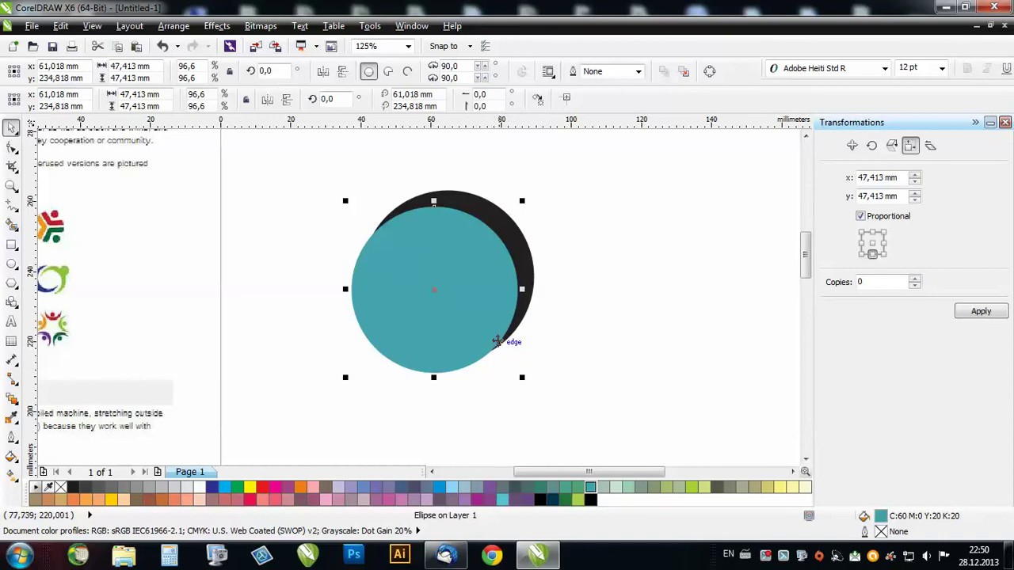
pyautogui.scroll(3, 500, 349)
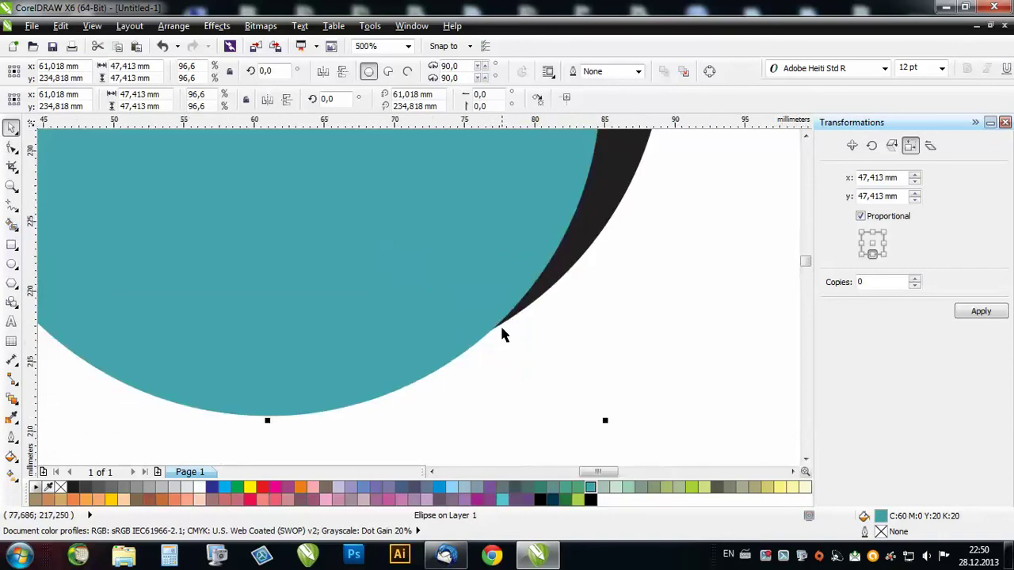
pyautogui.scroll(-3, 496, 329)
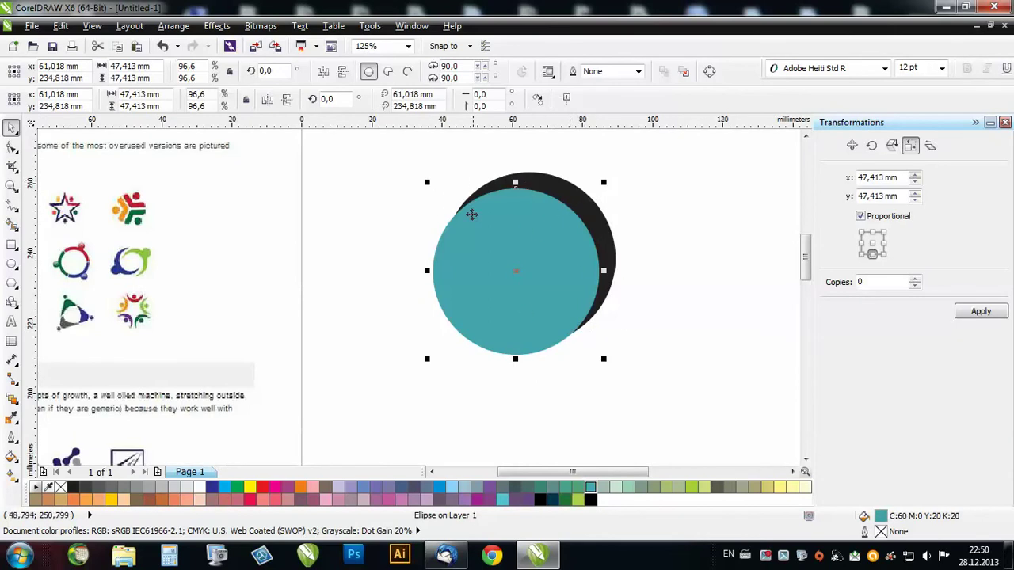
pyautogui.scroll(-2, 409, 265)
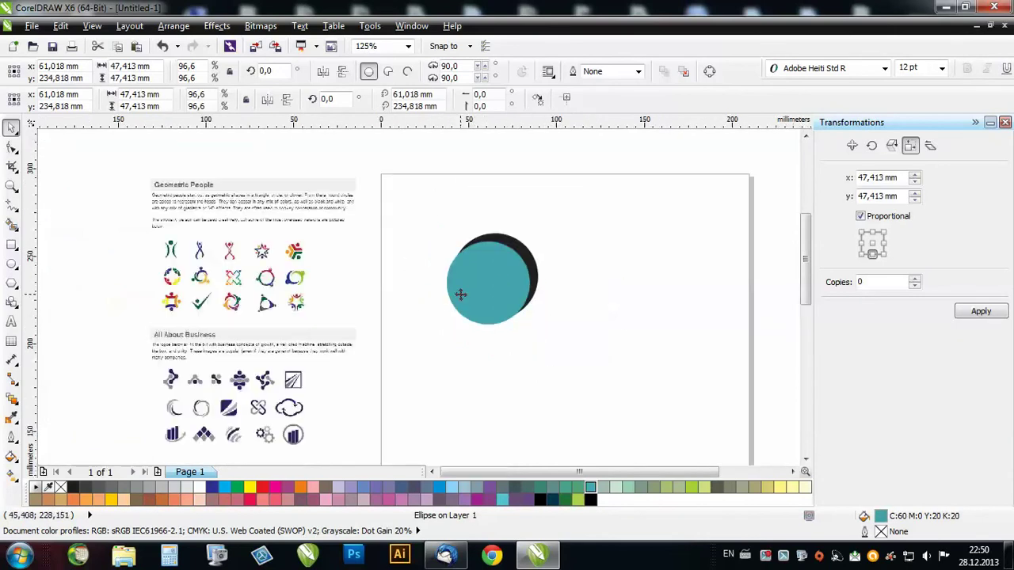
# - Trim the black circle with the teal one and delete the teal circle
pyautogui.moveTo(402, 195); pyautogui.dragTo(593, 361)
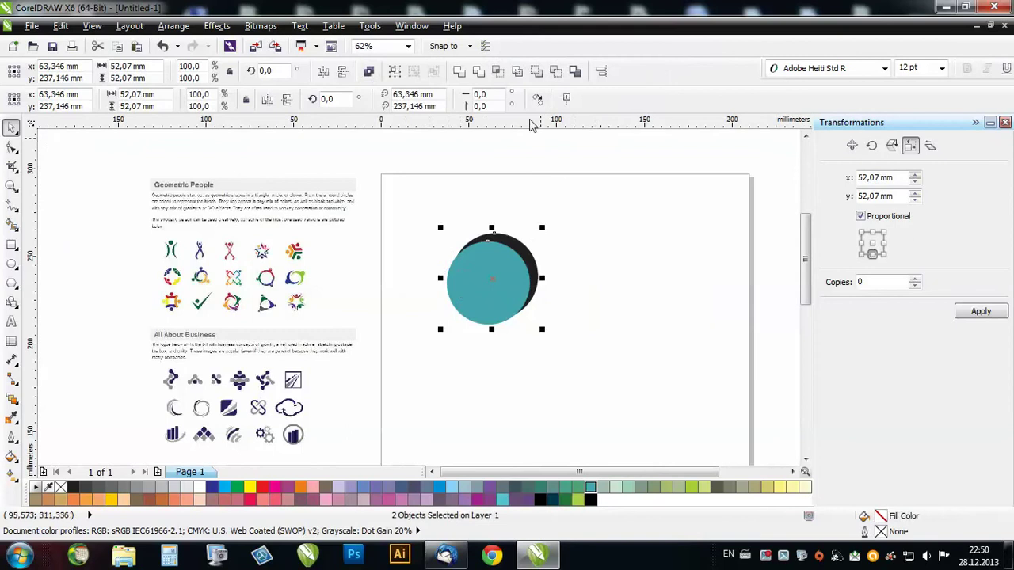
pyautogui.click(478, 72)
pyautogui.click(497, 282)
pyautogui.press('Delete')
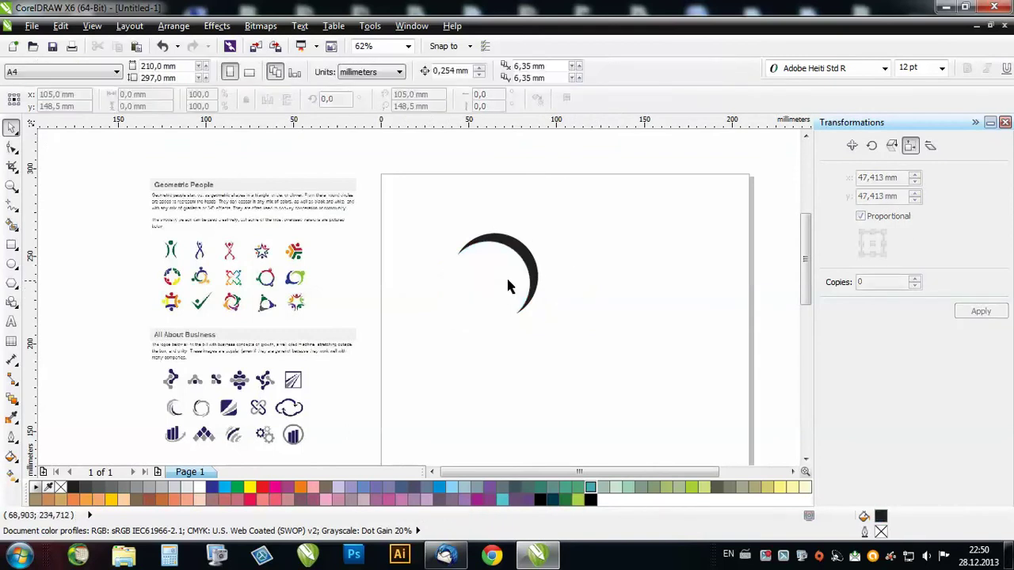
# - Rotate the crescent to a new angle and shift it slightly right and down
pyautogui.click(526, 274)
pyautogui.click(537, 291)
pyautogui.moveTo(538, 324)
pyautogui.mouseDown()
pyautogui.moveTo(524, 334)
pyautogui.moveTo(539, 327)
pyautogui.mouseUp()
pyautogui.click(582, 316)
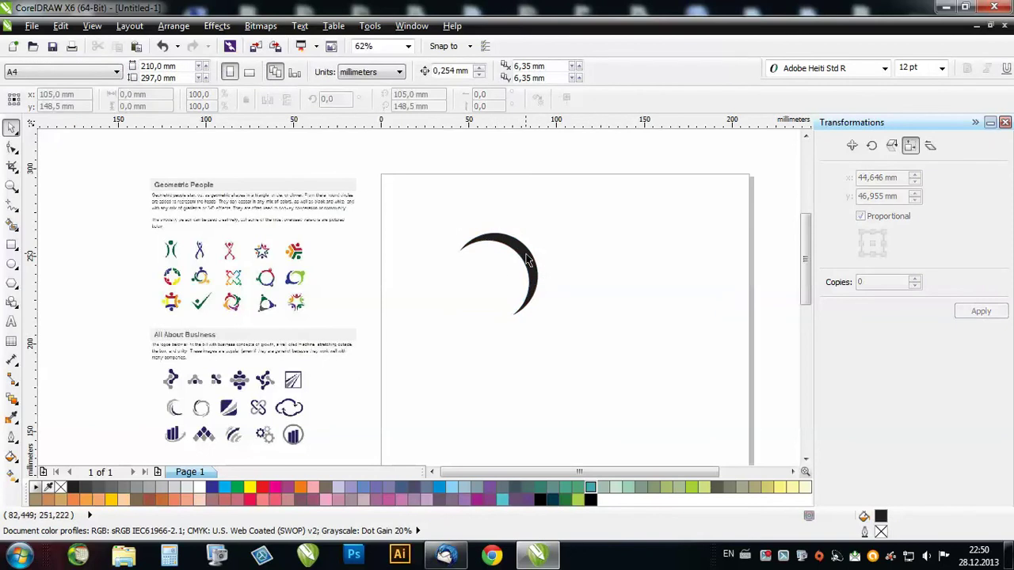
pyautogui.moveTo(527, 262); pyautogui.dragTo(547, 271)
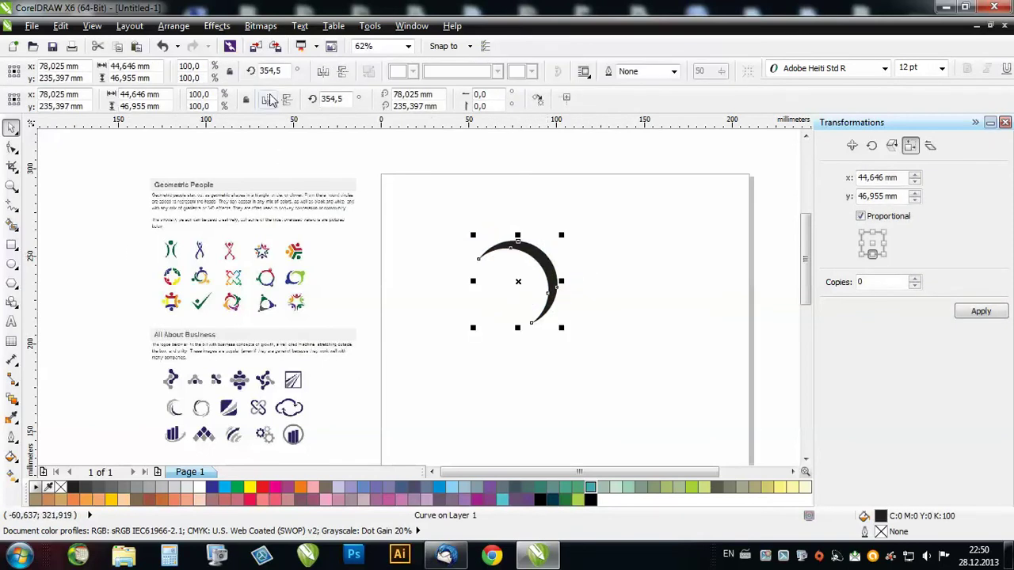
# - Mirror a second crescent horizontally and vertically, positioning it to form a ring with a lower-right gap
pyautogui.click(322, 71)
pyautogui.click(342, 72)
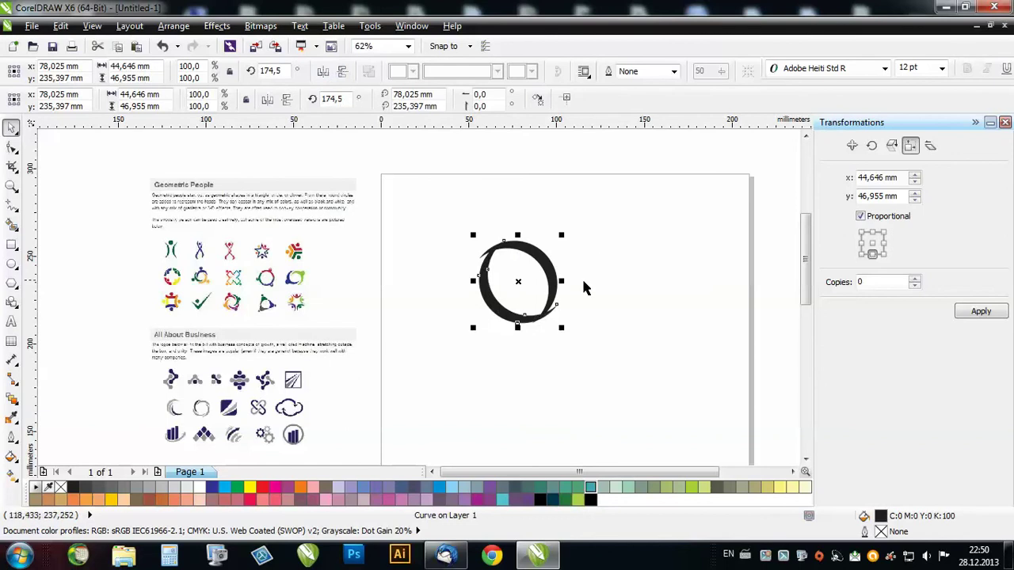
pyautogui.scroll(2, 519, 295)
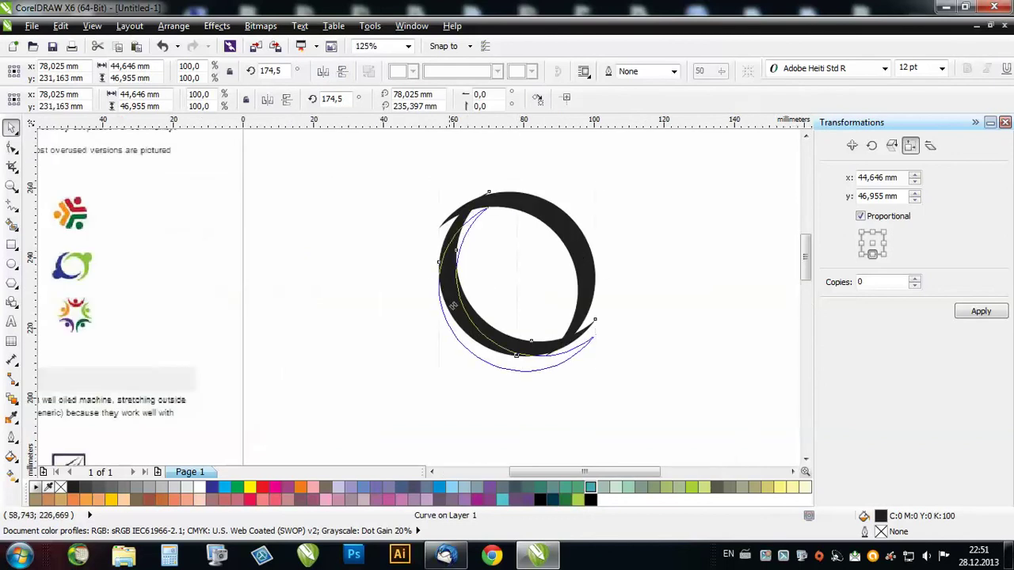
pyautogui.moveTo(519, 295); pyautogui.dragTo(507, 313)
pyautogui.scroll(2, 538, 355)
pyautogui.moveTo(539, 354); pyautogui.dragTo(511, 369)
pyautogui.click(561, 349)
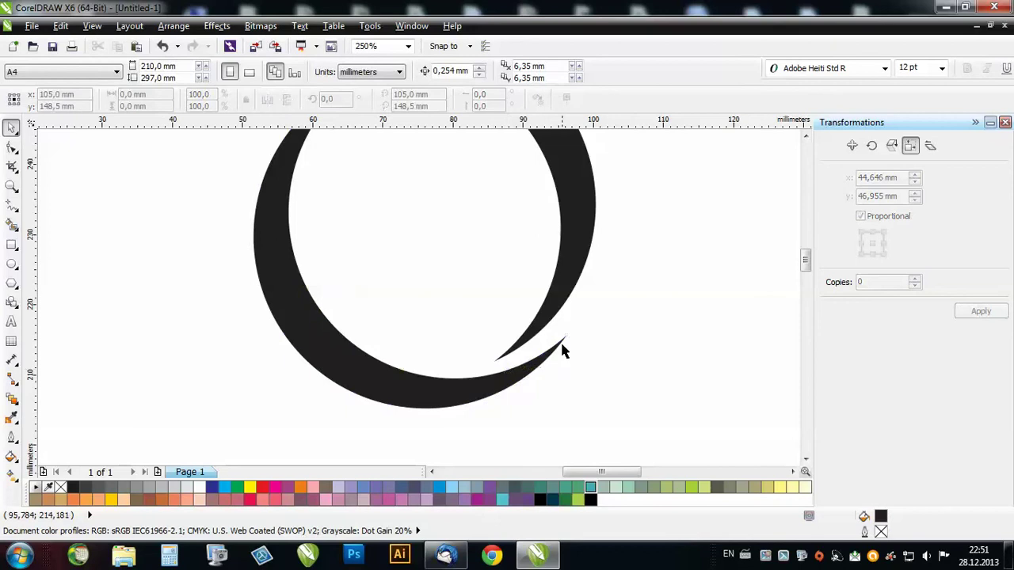
# - Draw a small black circle above and right of the ring
pyautogui.scroll(-2, 549, 356)
pyautogui.click(11, 264)
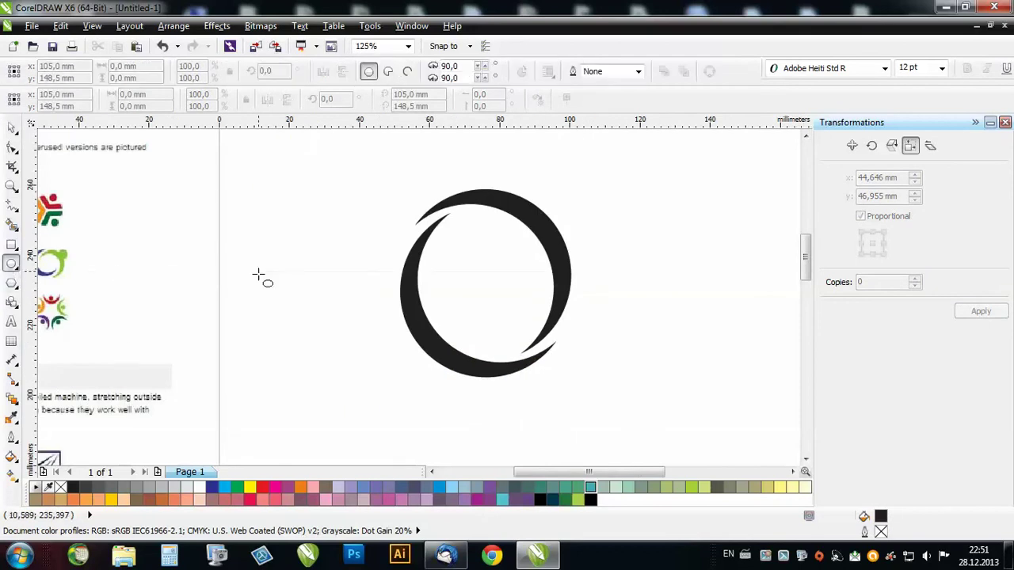
pyautogui.scroll(-1, 261, 269)
pyautogui.scroll(1, 393, 238)
pyautogui.moveTo(407, 196); pyautogui.dragTo(475, 264)
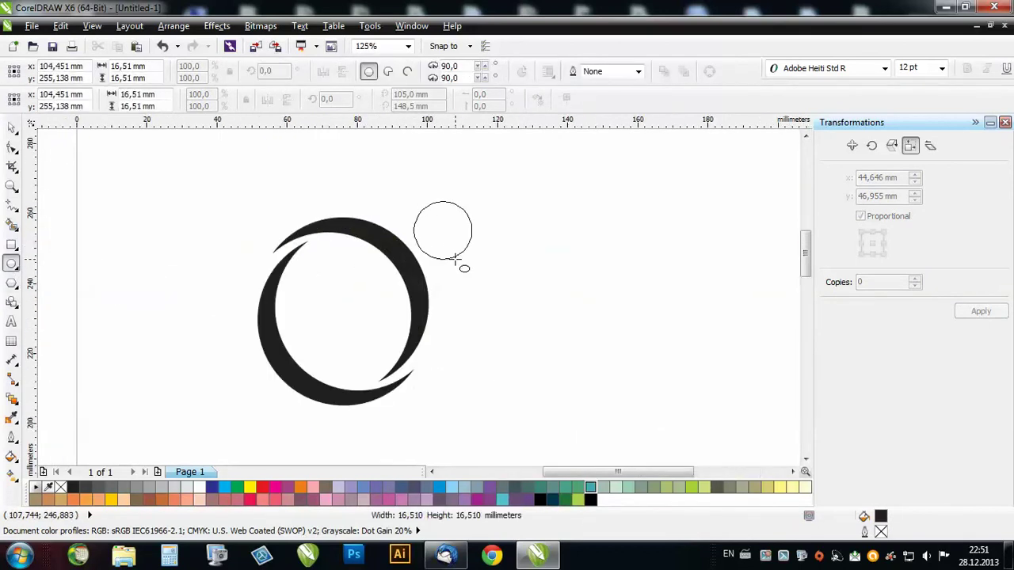
pyautogui.click(11, 127)
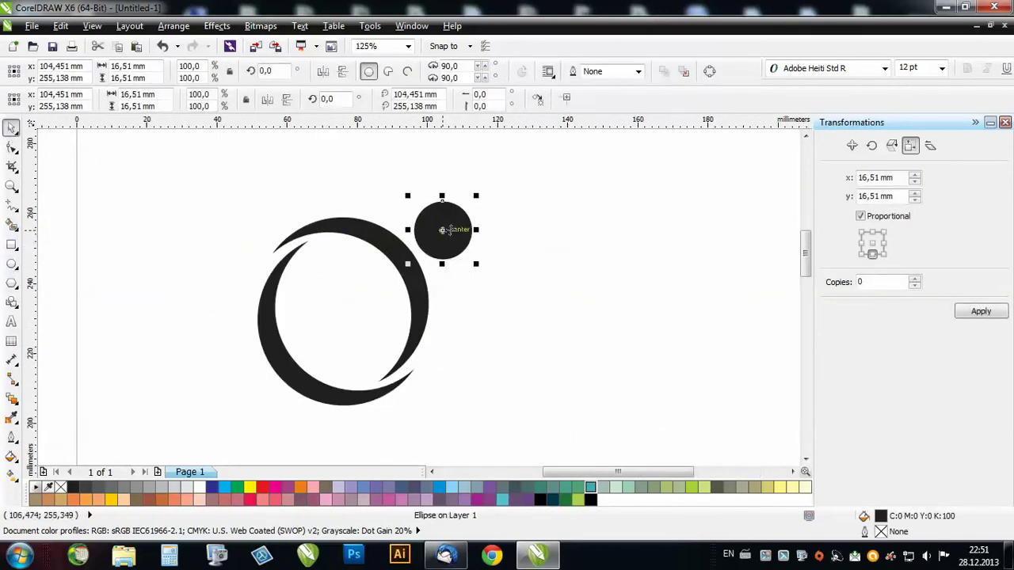
pyautogui.moveTo(452, 229); pyautogui.dragTo(451, 239)
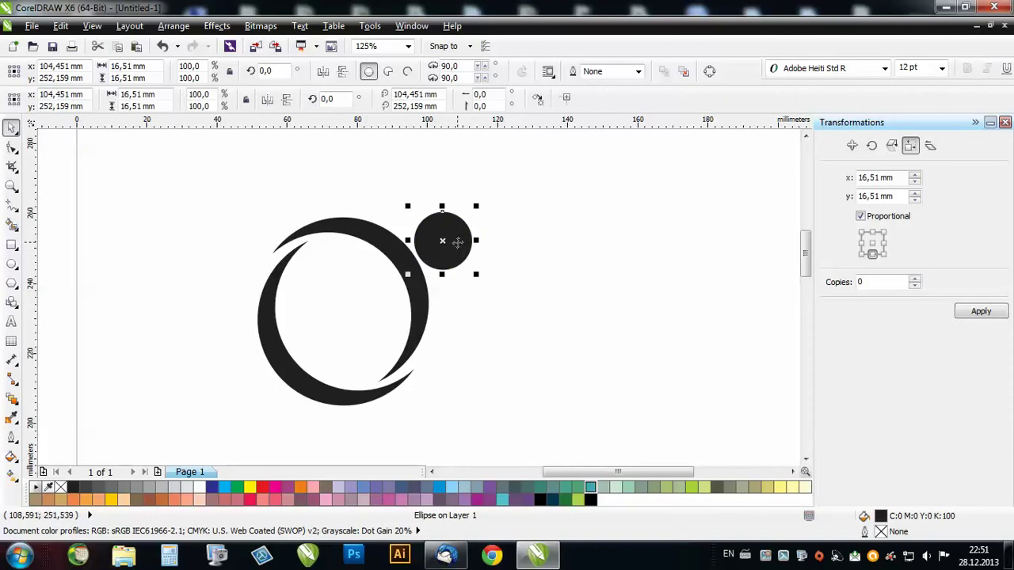
# - Place a copy of the small circle at the ring's lower left
pyautogui.moveTo(455, 240); pyautogui.dragTo(253, 385)
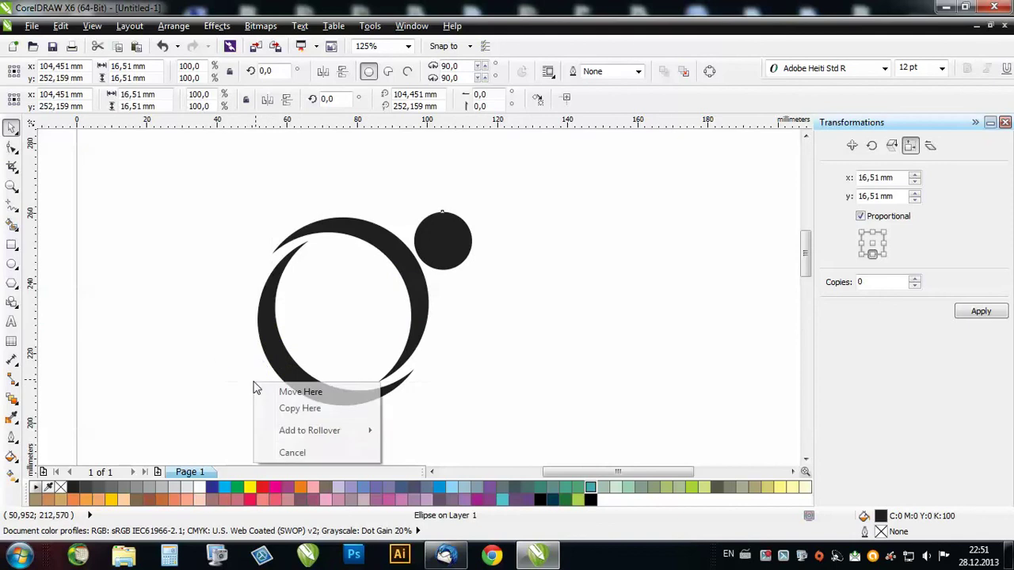
pyautogui.click(296, 409)
pyautogui.click(527, 325)
# - Snug both small circles against the ring, then select the whole crescent logo
pyautogui.scroll(-3, 507, 269)
pyautogui.scroll(1, 464, 277)
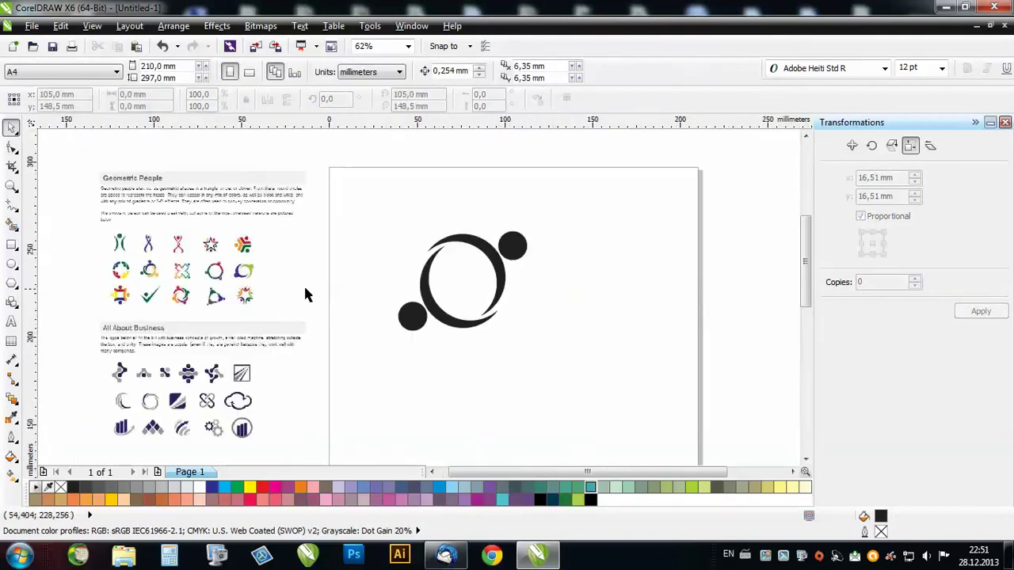
pyautogui.scroll(1, 218, 282)
pyautogui.scroll(2, 218, 281)
pyautogui.scroll(-2, 218, 281)
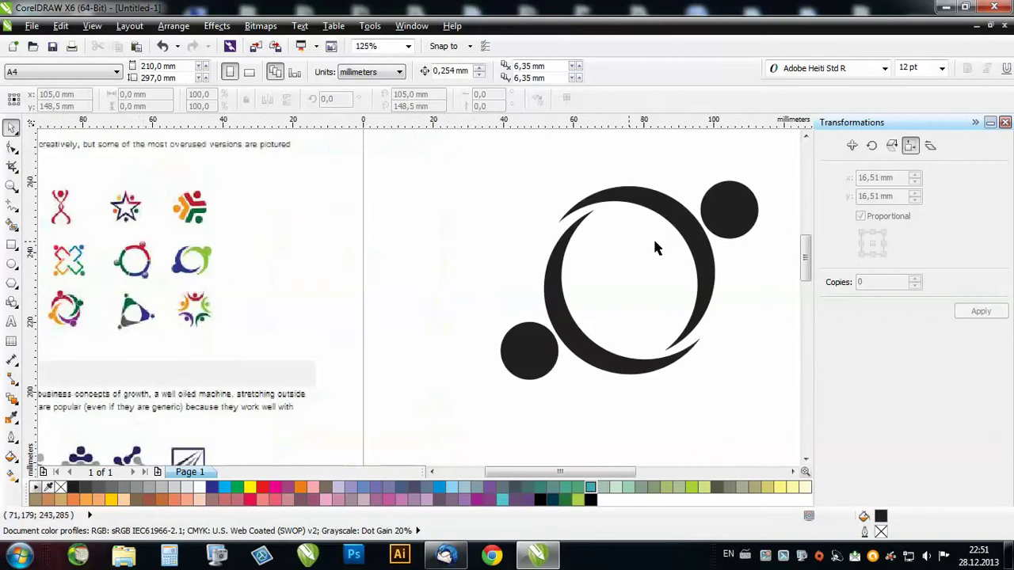
pyautogui.moveTo(729, 212); pyautogui.dragTo(716, 214)
pyautogui.moveTo(523, 357); pyautogui.dragTo(541, 357)
pyautogui.click(444, 251)
pyautogui.scroll(-1, 443, 246)
pyautogui.moveTo(652, 208); pyautogui.dragTo(430, 373)
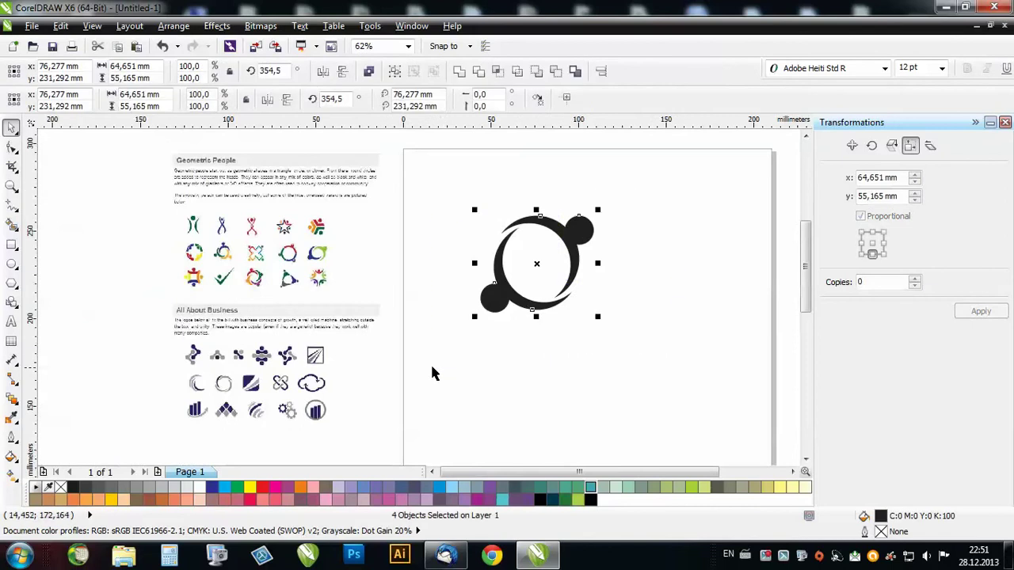
# - Delete the crescent logo, zoom in on the ring logos, and pick the Ellipse tool
pyautogui.press('Delete')
pyautogui.scroll(3, 287, 250)
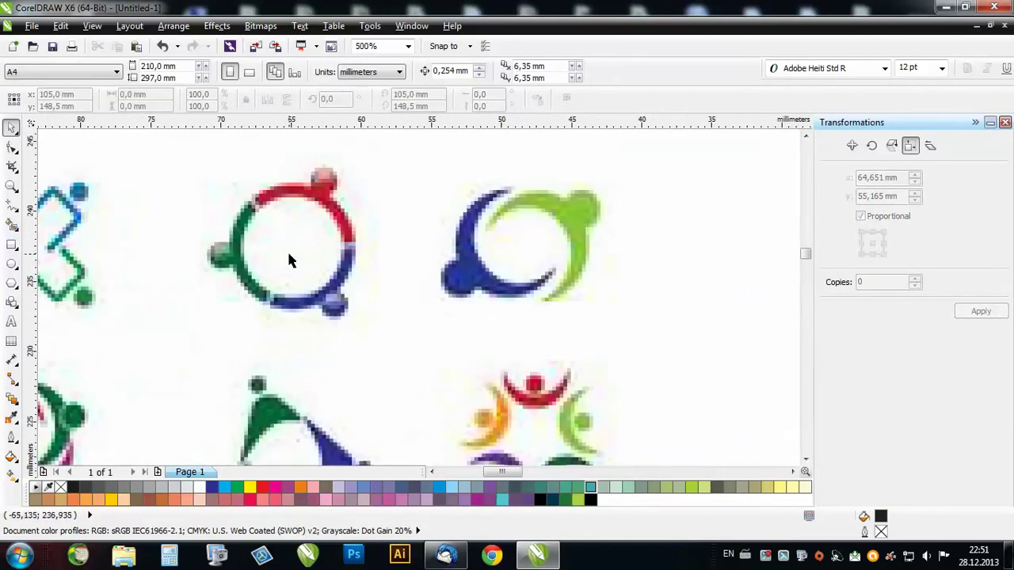
pyautogui.scroll(-1, 301, 198)
pyautogui.scroll(-1, 299, 193)
pyautogui.scroll(2, 299, 197)
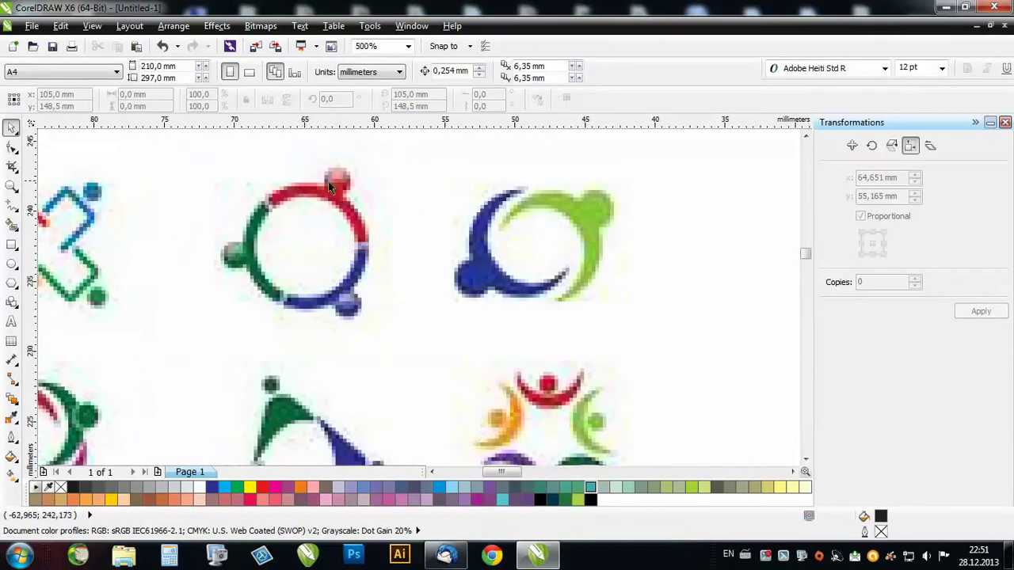
pyautogui.scroll(-2, 328, 182)
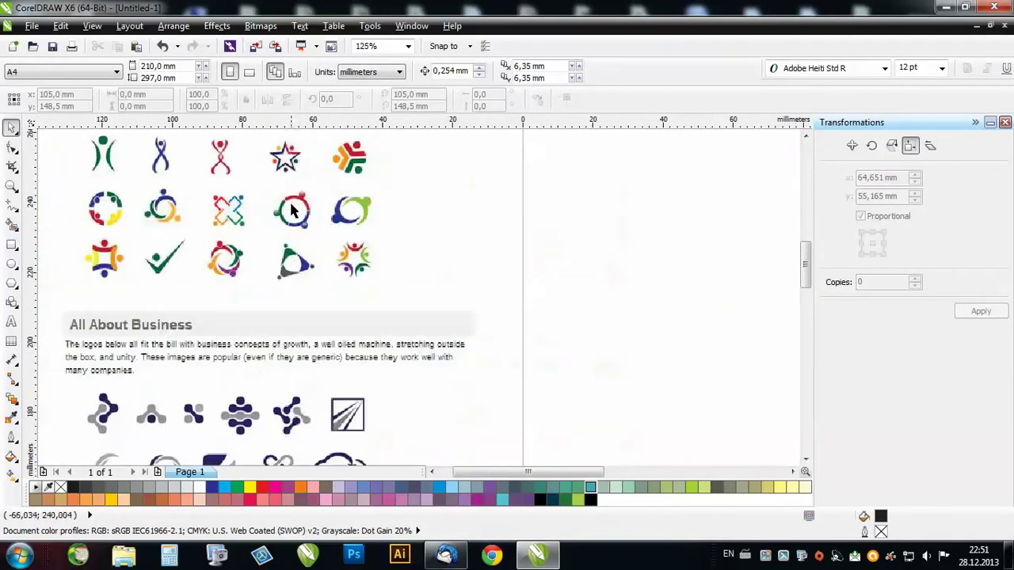
pyautogui.click(11, 263)
pyautogui.scroll(-1, 41, 295)
pyautogui.scroll(-1, 42, 295)
pyautogui.scroll(1, 539, 305)
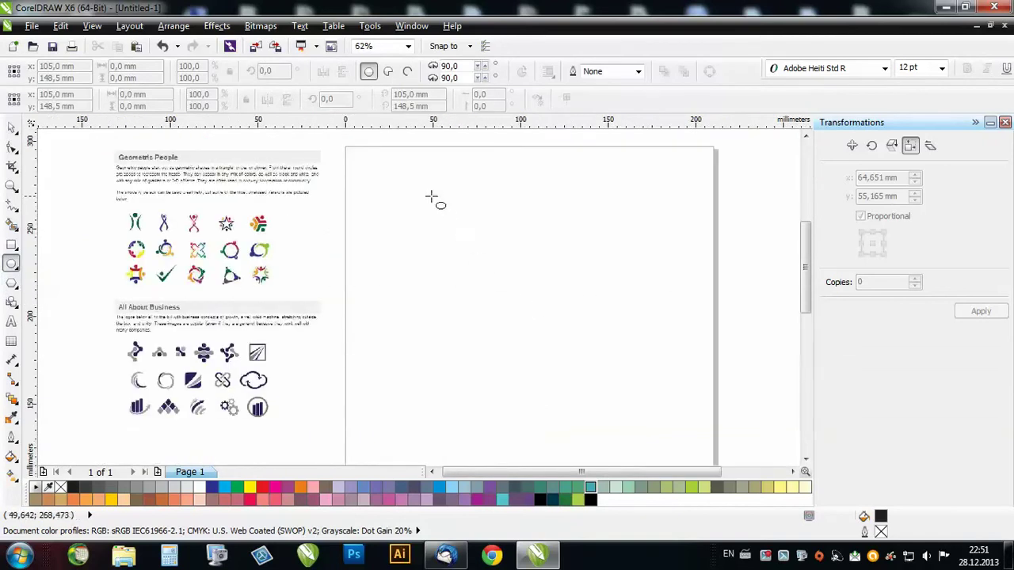
# - Draw a large black circle and scale a smaller concentric copy inside it
pyautogui.moveTo(426, 190); pyautogui.dragTo(563, 328)
pyautogui.click(11, 130)
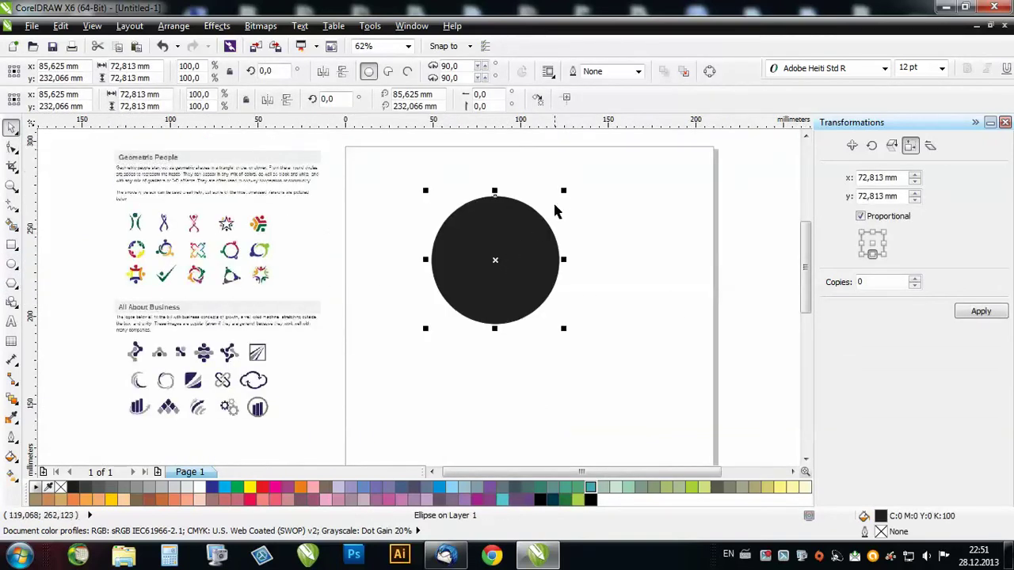
pyautogui.moveTo(564, 189); pyautogui.dragTo(561, 197)
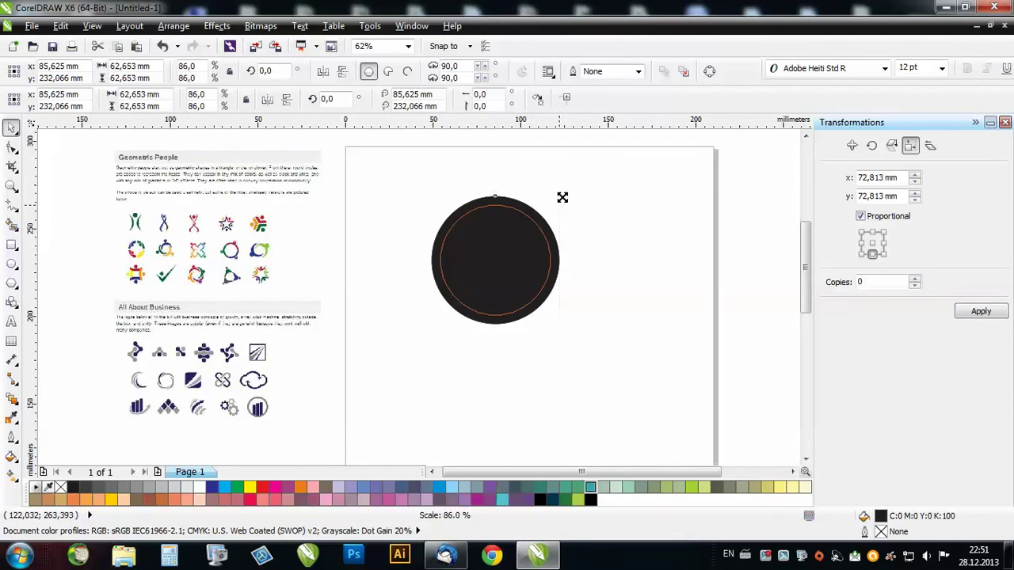
# - Trim the outer circle with the inner one and delete the inner circle, leaving a ring
pyautogui.moveTo(562, 198); pyautogui.dragTo(561, 199)
pyautogui.moveTo(617, 167); pyautogui.dragTo(410, 399)
pyautogui.click(479, 70)
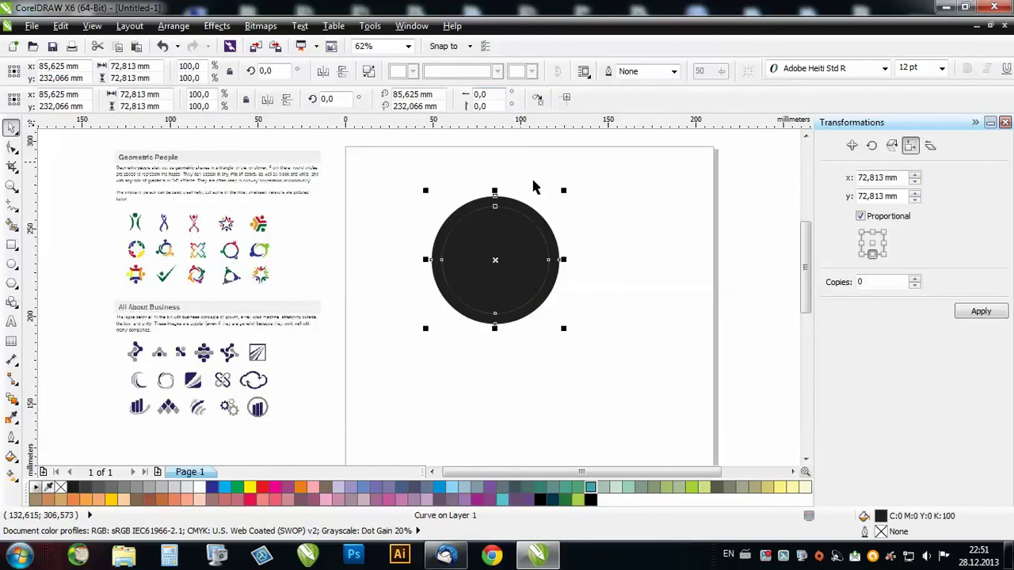
pyautogui.click(516, 253)
pyautogui.press('Delete')
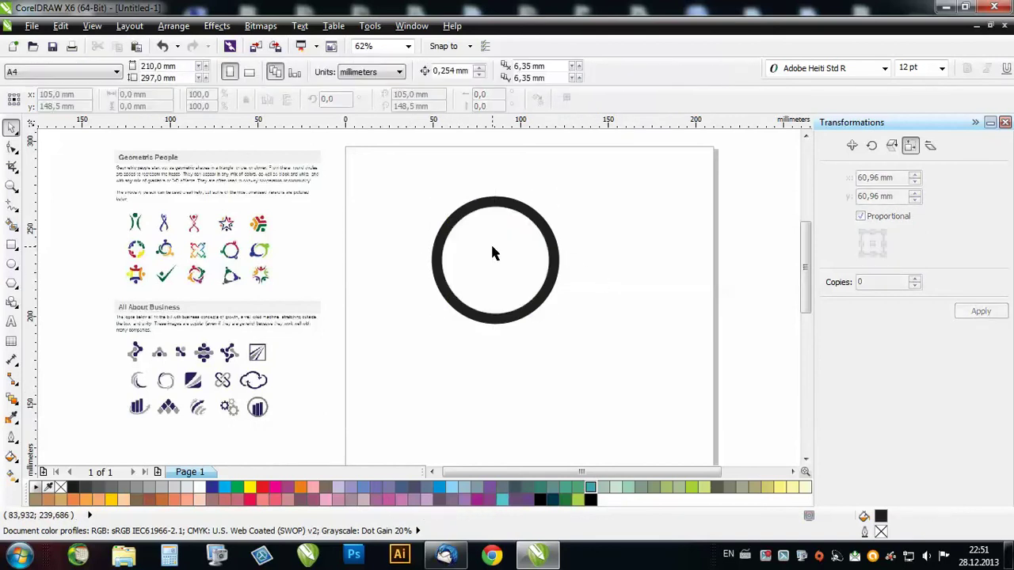
pyautogui.click(520, 221)
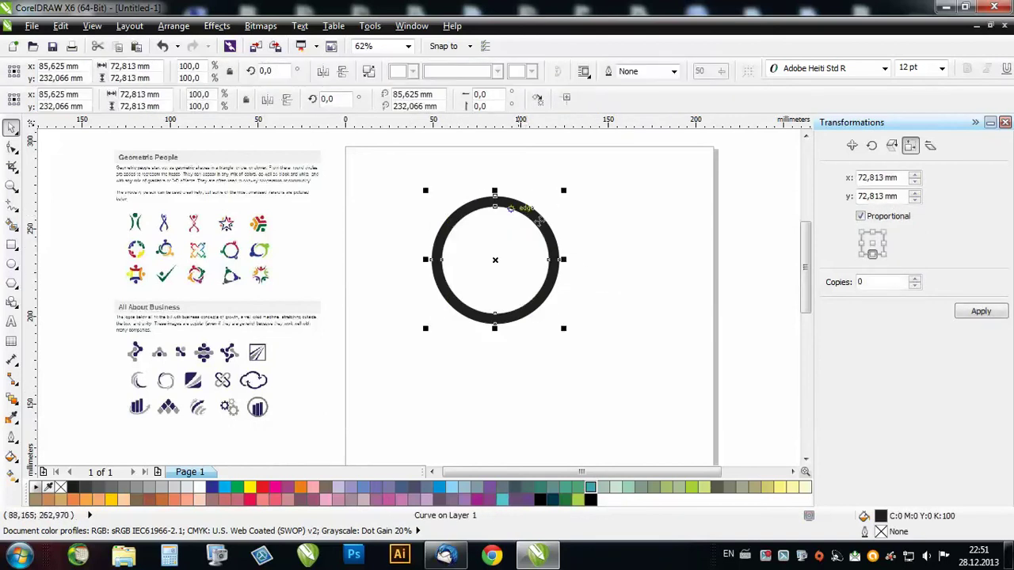
pyautogui.press('Escape')
# - Draw a thin tall rectangle and snap it onto the ring's top centre
pyautogui.click(12, 244)
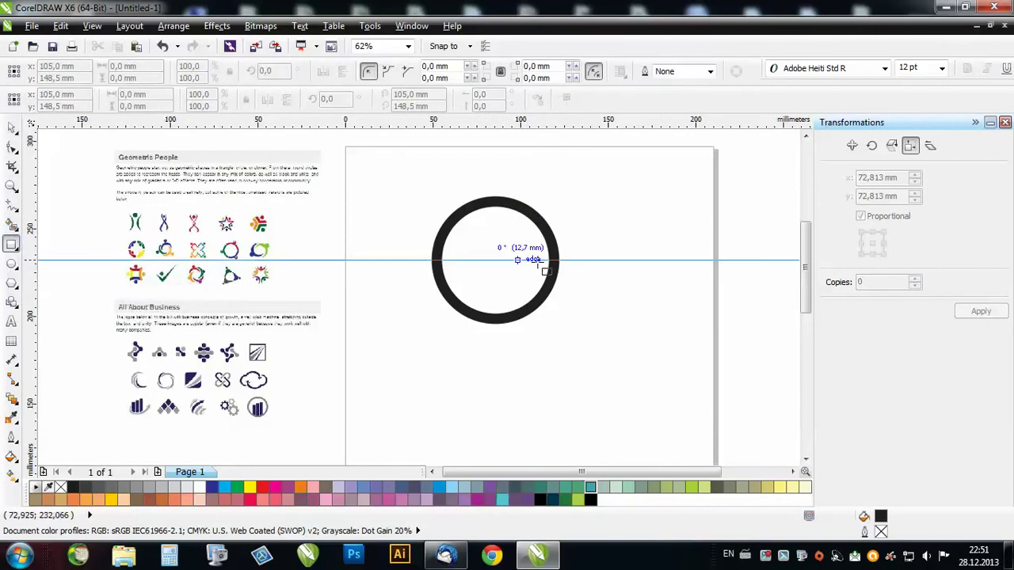
pyautogui.scroll(2, 627, 220)
pyautogui.scroll(-2, 514, 287)
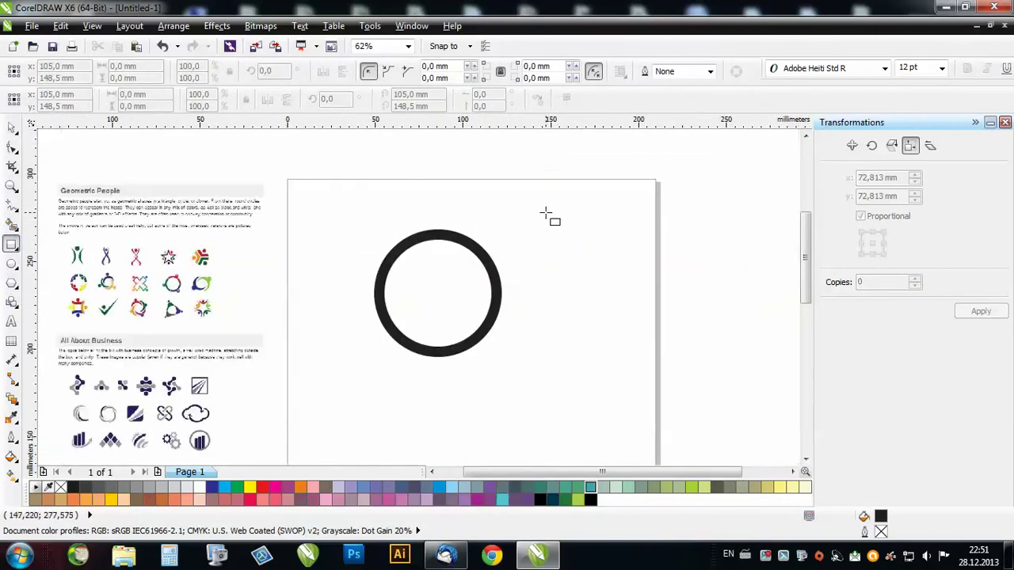
pyautogui.moveTo(543, 212); pyautogui.dragTo(545, 349)
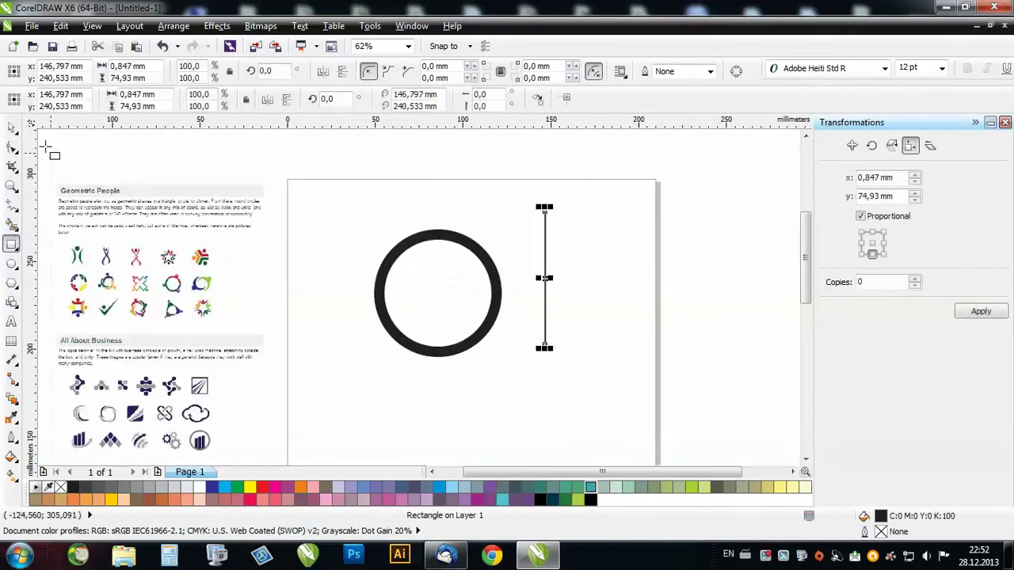
pyautogui.click(12, 127)
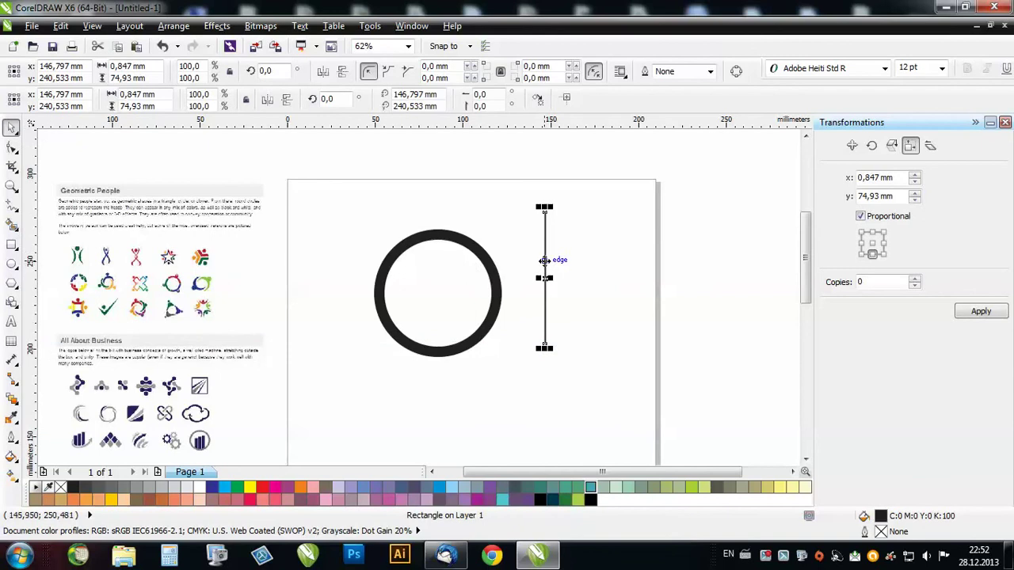
pyautogui.moveTo(544, 261); pyautogui.dragTo(440, 225)
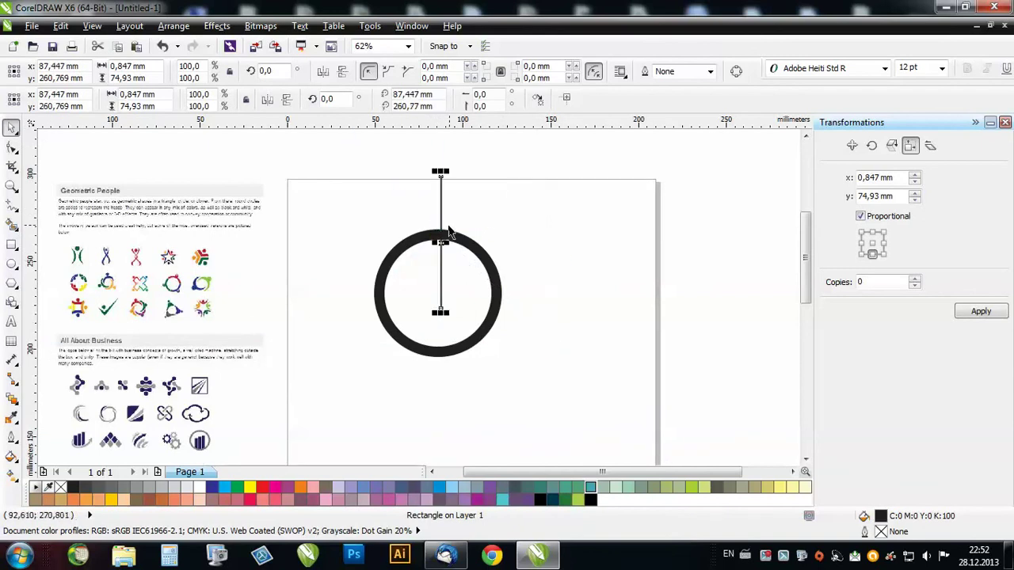
pyautogui.click(532, 241)
pyautogui.scroll(2, 536, 246)
pyautogui.scroll(-2, 523, 262)
pyautogui.scroll(2, 475, 212)
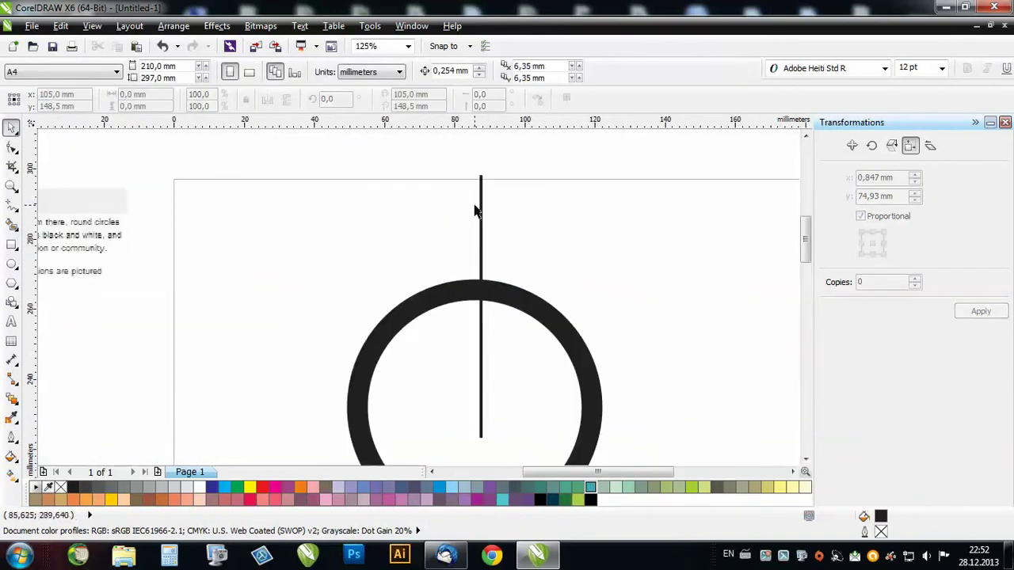
pyautogui.click(92, 26)
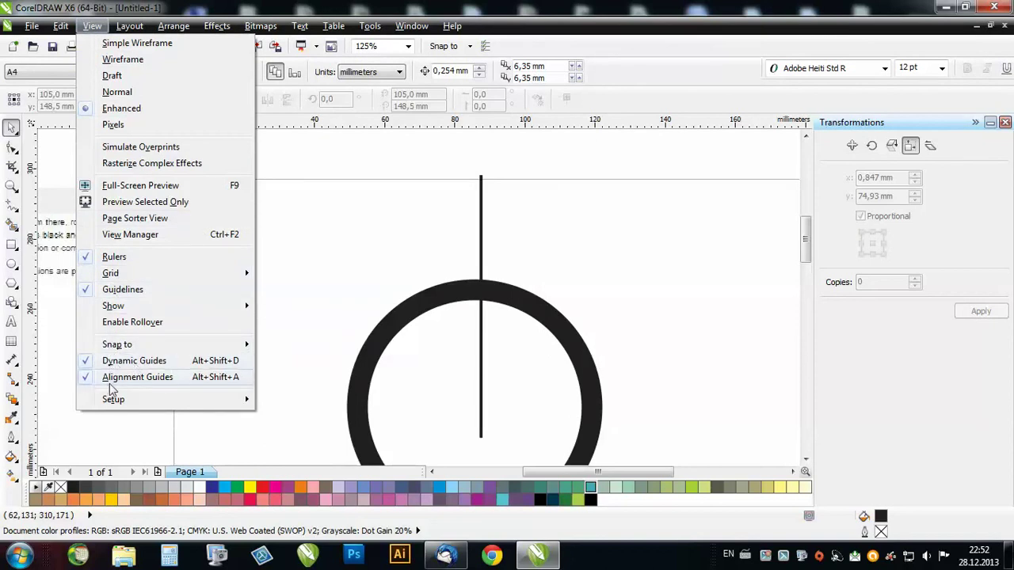
# - Nudge the thin bar left and down until it aligns with the ring's vertical centre
pyautogui.click(488, 250)
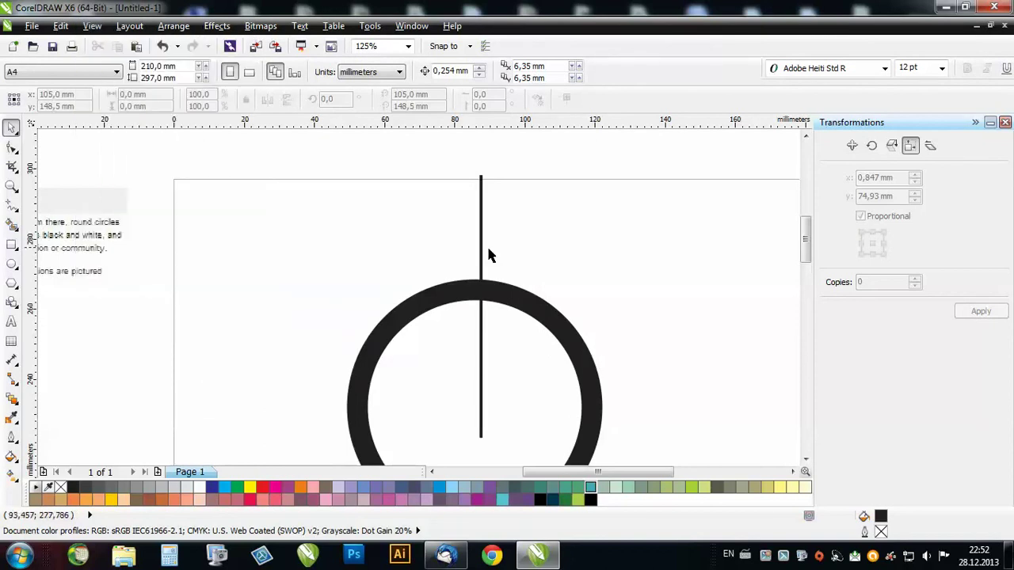
pyautogui.click(481, 263)
pyautogui.scroll(-1, 378, 230)
pyautogui.scroll(1, 427, 279)
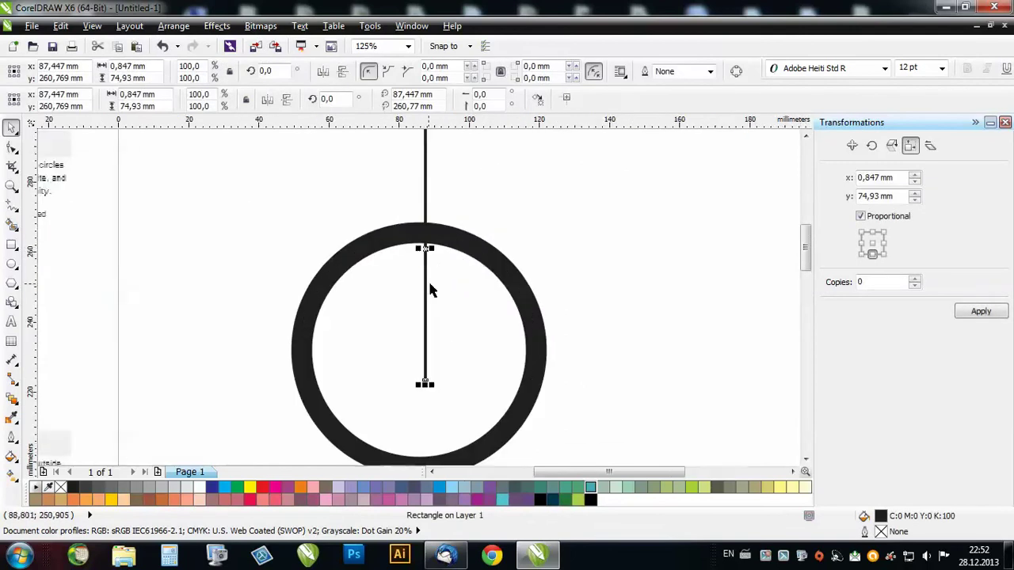
pyautogui.moveTo(417, 199); pyautogui.dragTo(408, 179)
pyautogui.scroll(1, 419, 340)
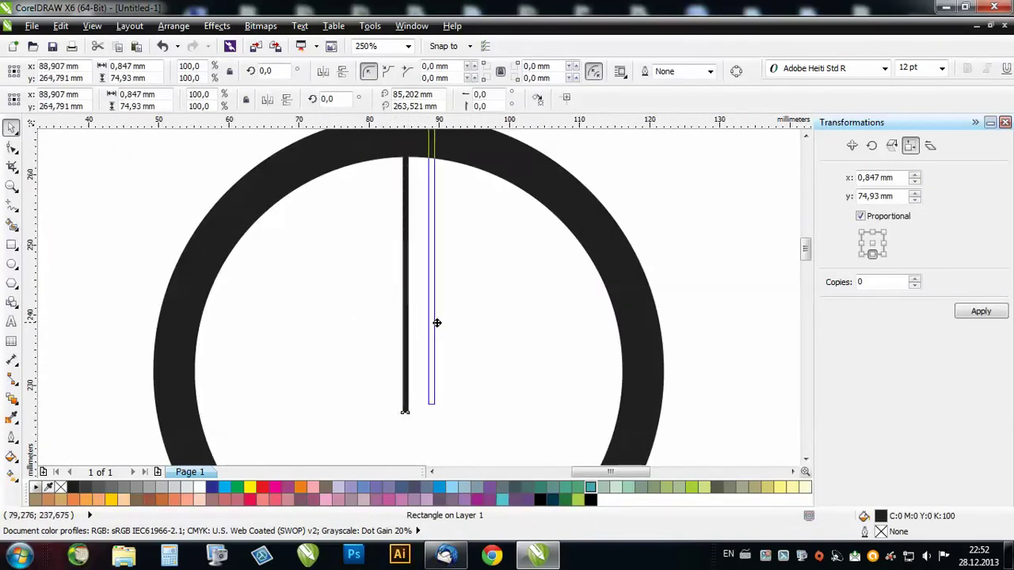
pyautogui.moveTo(406, 310)
pyautogui.mouseDown()
pyautogui.moveTo(408, 331)
pyautogui.moveTo(398, 319)
pyautogui.moveTo(409, 321)
pyautogui.mouseUp()
pyautogui.scroll(-1, 408, 331)
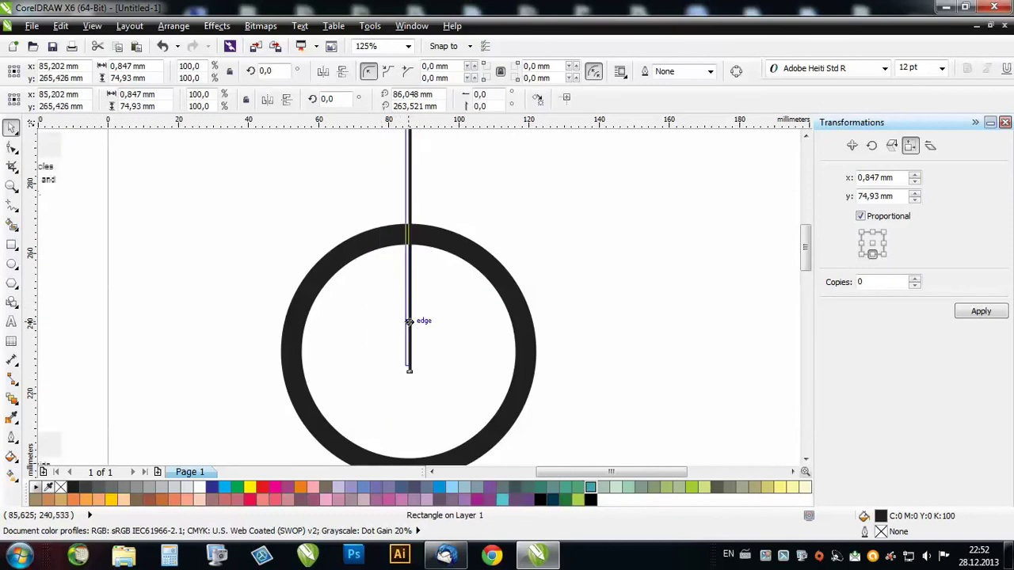
pyautogui.click(518, 253)
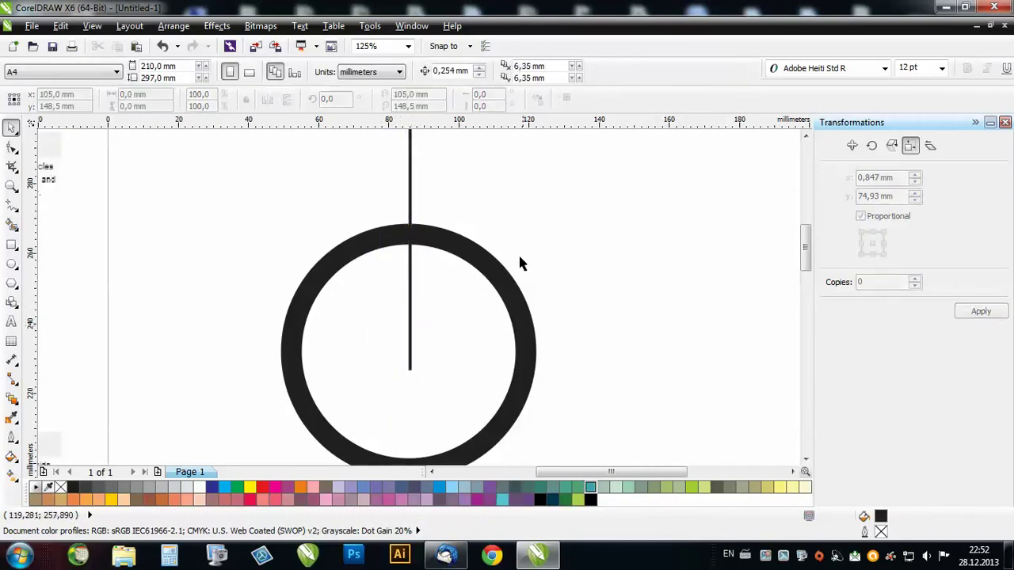
pyautogui.scroll(-1, 518, 253)
# - Duplicate the vertical bar, rotate the copy 120°, and snap it to the ring's centre
pyautogui.click(461, 221)
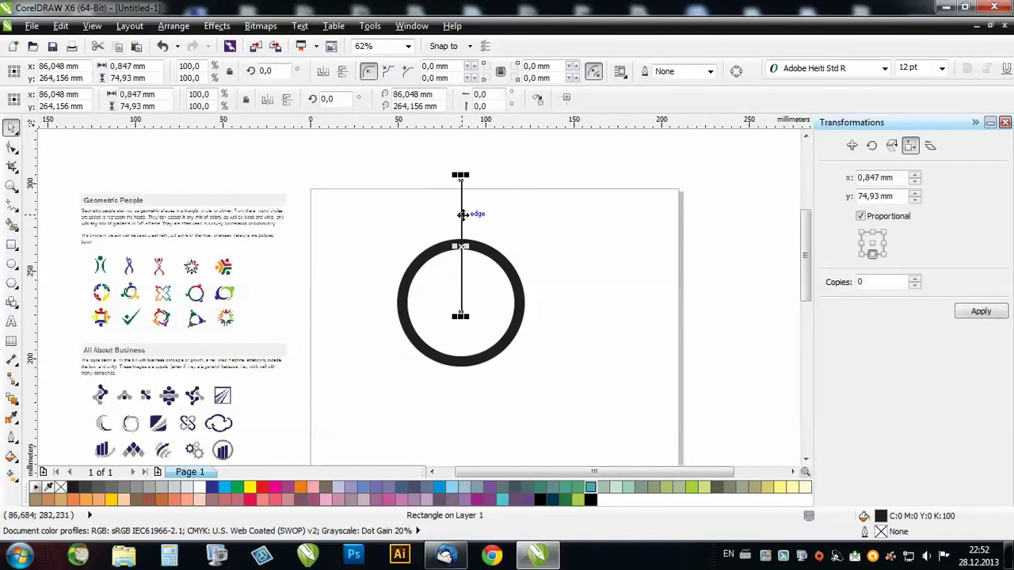
pyautogui.moveTo(462, 227); pyautogui.dragTo(525, 235)
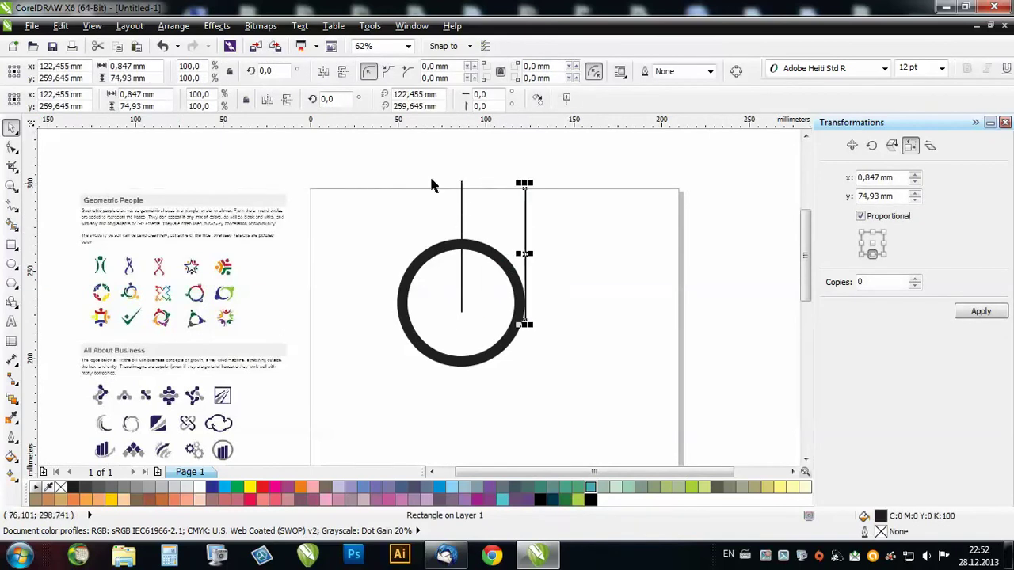
pyautogui.click(337, 99)
pyautogui.write('120')
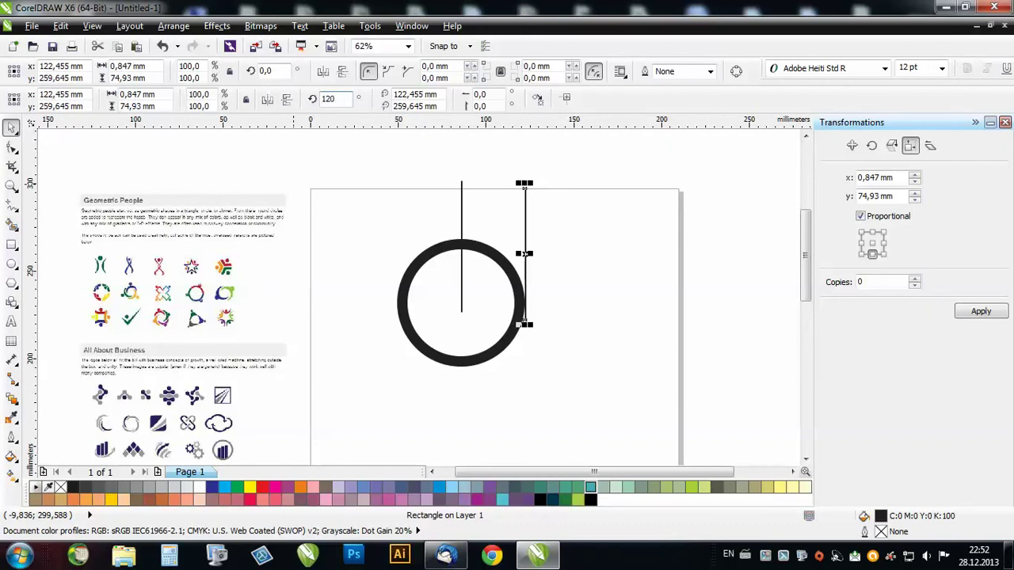
pyautogui.press('Return')
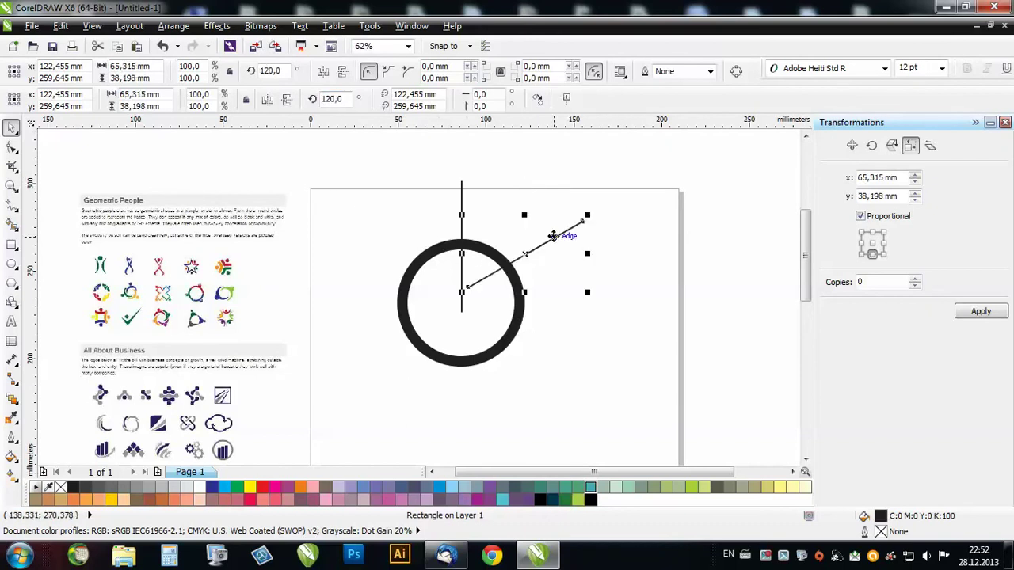
pyautogui.moveTo(554, 233); pyautogui.dragTo(429, 334)
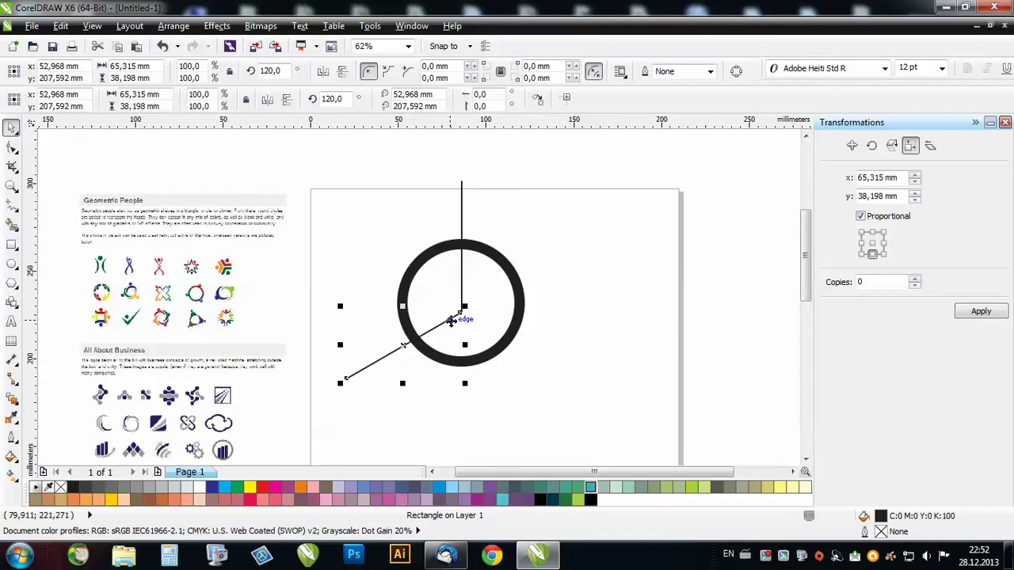
pyautogui.scroll(2, 464, 321)
pyautogui.scroll(5, 466, 311)
pyautogui.moveTo(486, 312); pyautogui.dragTo(511, 295)
pyautogui.scroll(-4, 523, 296)
pyautogui.scroll(-2, 552, 298)
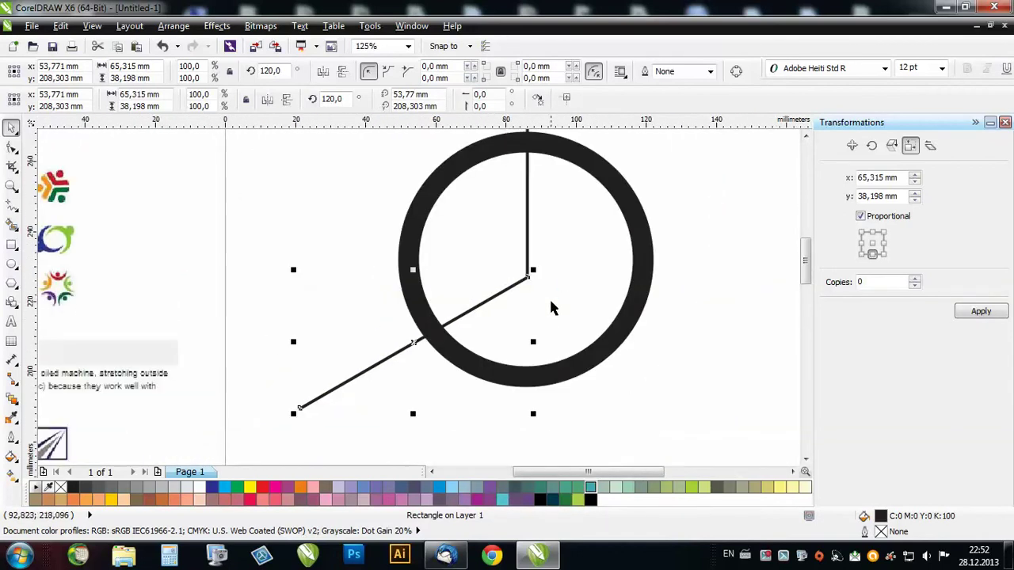
# - Mirror the slanted line horizontally and snap the copy onto the centre junction
pyautogui.click(322, 73)
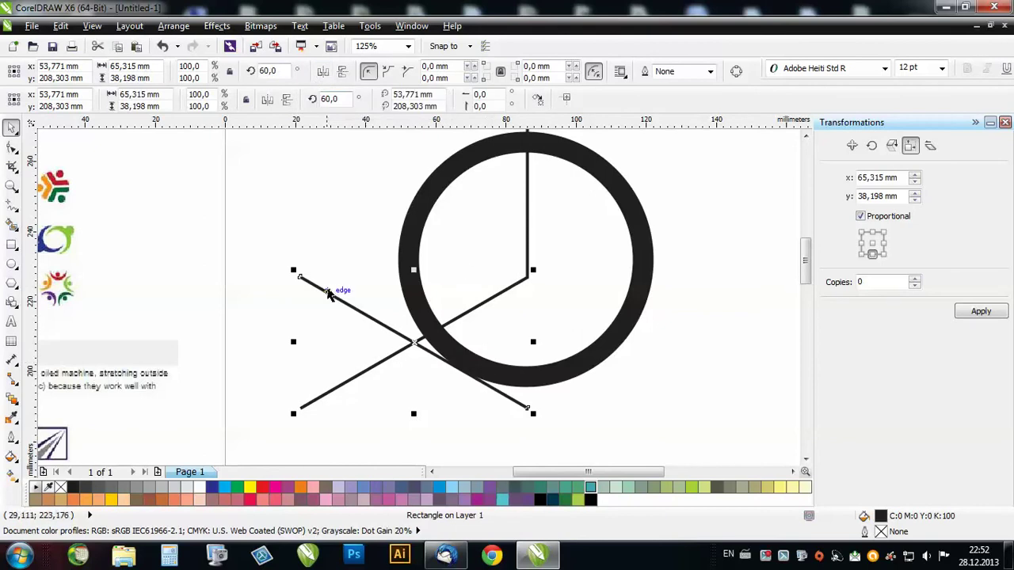
pyautogui.moveTo(324, 294)
pyautogui.mouseDown()
pyautogui.moveTo(562, 297)
pyautogui.moveTo(551, 295)
pyautogui.mouseUp()
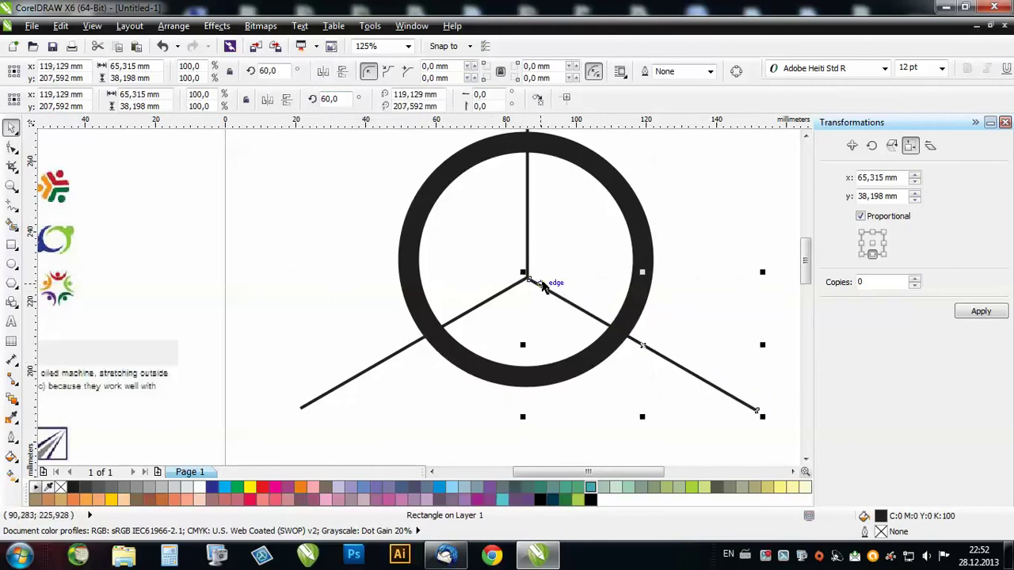
pyautogui.scroll(6, 550, 286)
pyautogui.moveTo(465, 276); pyautogui.dragTo(444, 263)
pyautogui.scroll(-8, 347, 222)
# - Trim the ring with the three lines to cut gaps into it
pyautogui.scroll(-2, 346, 222)
pyautogui.click(405, 262)
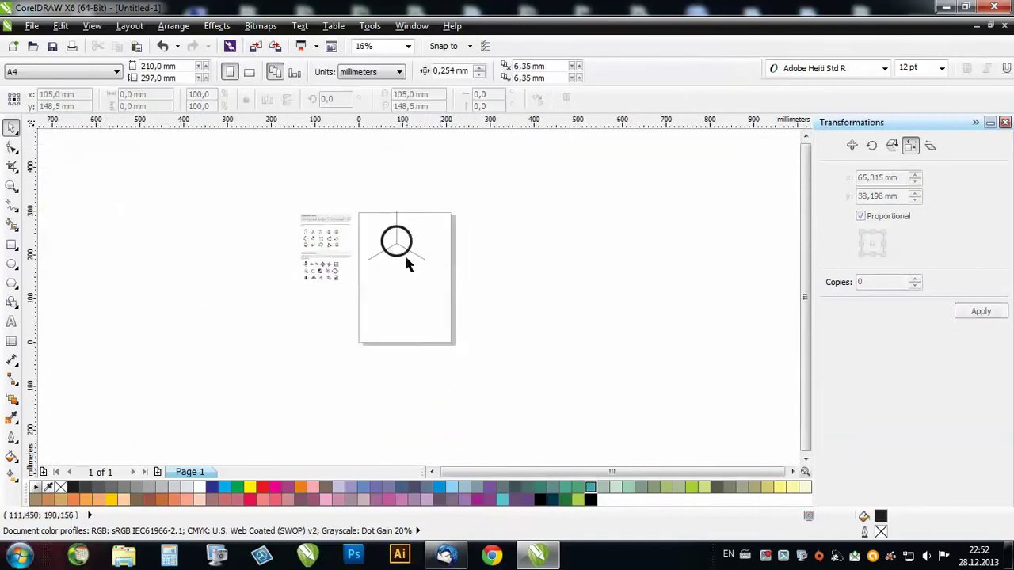
pyautogui.moveTo(300, 157); pyautogui.dragTo(490, 288)
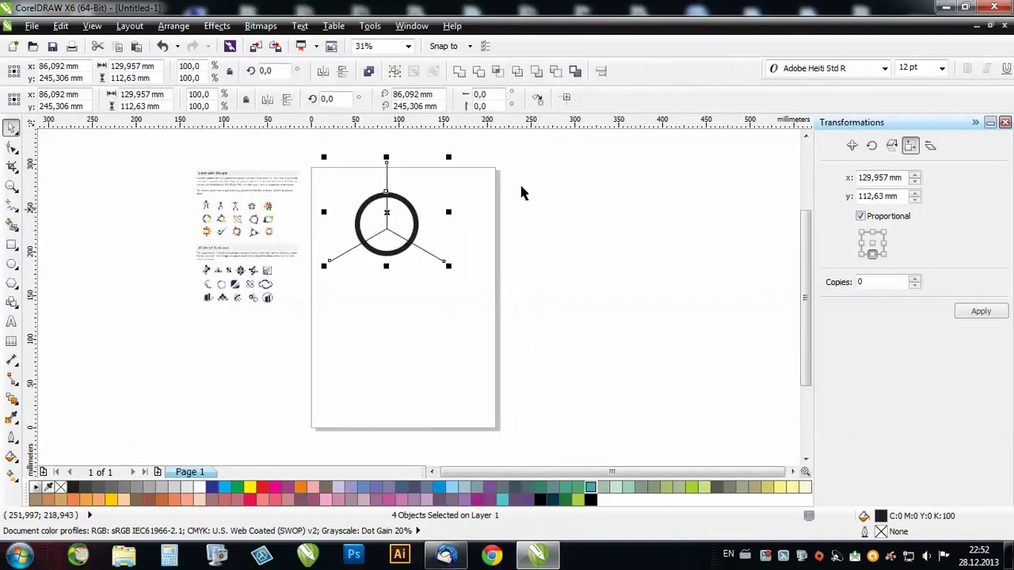
pyautogui.click(478, 73)
pyautogui.click(500, 272)
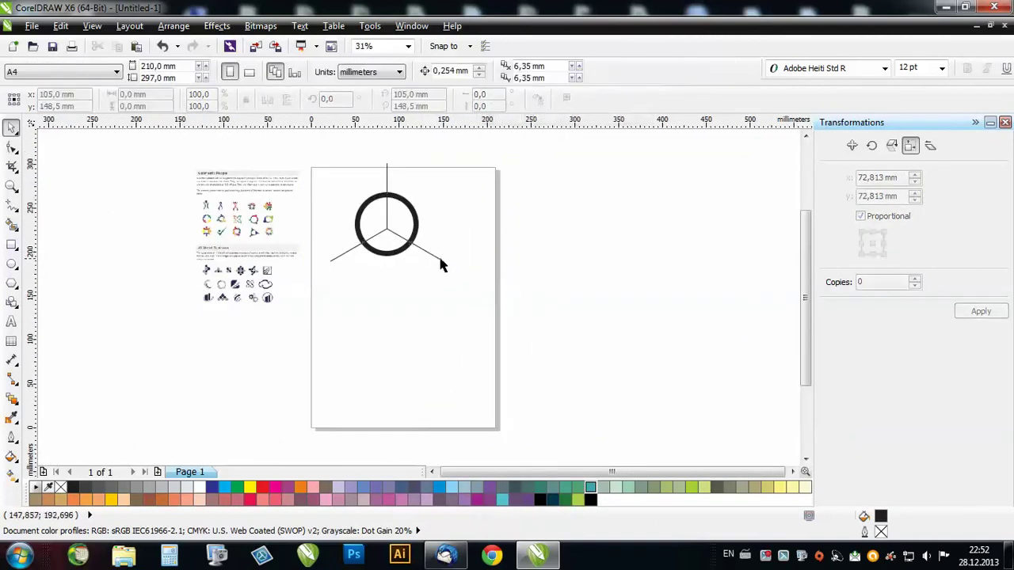
# - Delete the leftover lower-right, vertical and diagonal guide lines
pyautogui.click(441, 264)
pyautogui.press('Delete')
pyautogui.click(385, 174)
pyautogui.press('Delete')
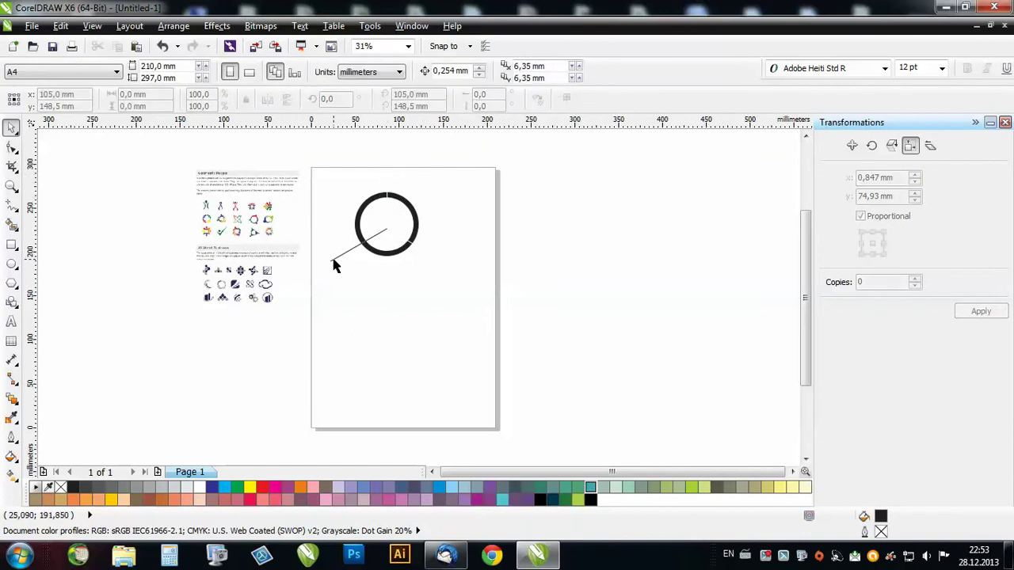
pyautogui.click(336, 258)
pyautogui.press('Delete')
pyautogui.scroll(4, 374, 226)
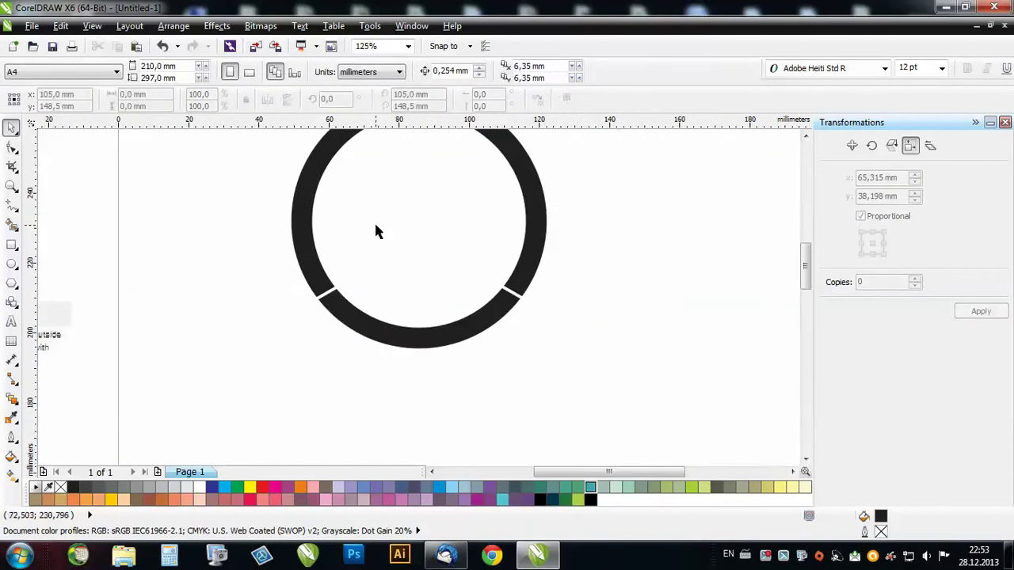
pyautogui.scroll(-2, 464, 309)
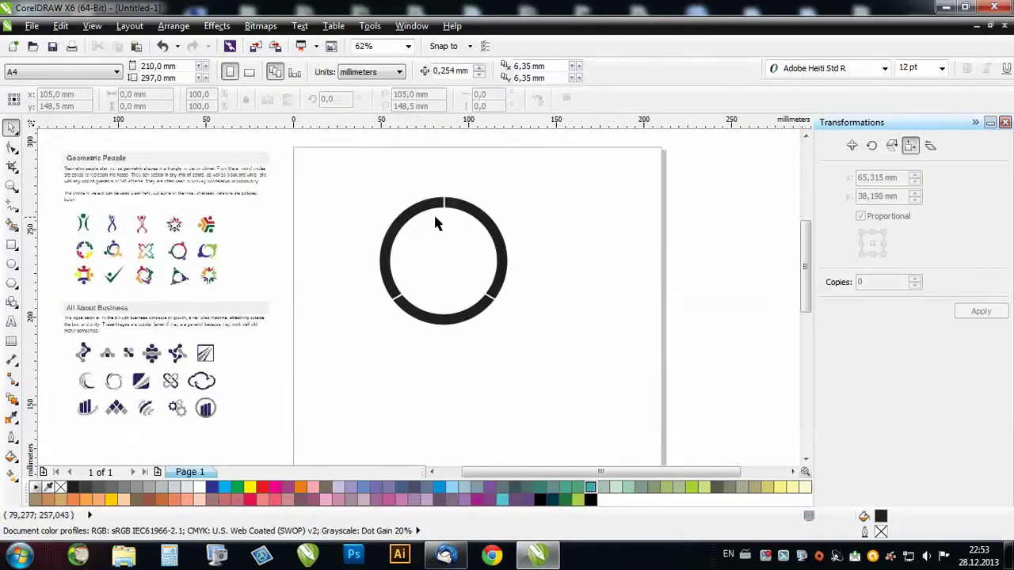
pyautogui.scroll(6, 174, 252)
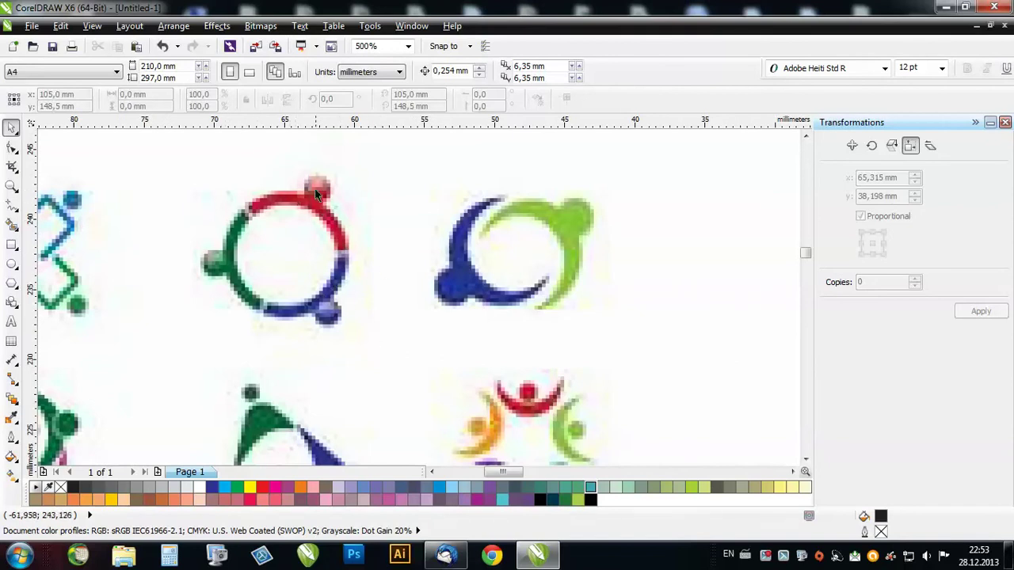
pyautogui.scroll(-5, 268, 202)
pyautogui.scroll(-3, 317, 238)
pyautogui.scroll(4, 320, 235)
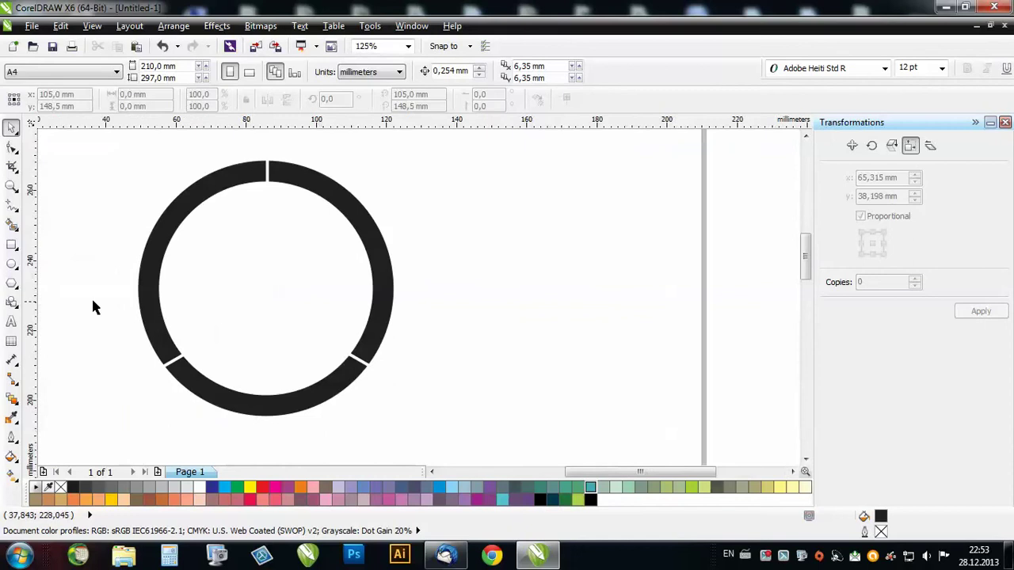
# - Draw a small black circle and place copies at the ring's upper-left and bottom
pyautogui.click(11, 265)
pyautogui.moveTo(375, 164); pyautogui.dragTo(424, 238)
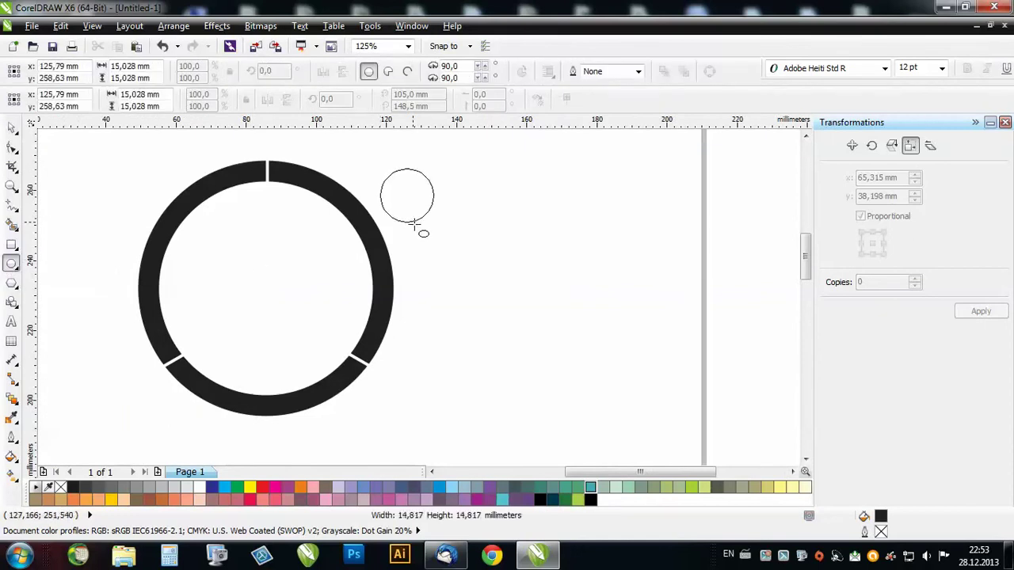
pyautogui.press('space')
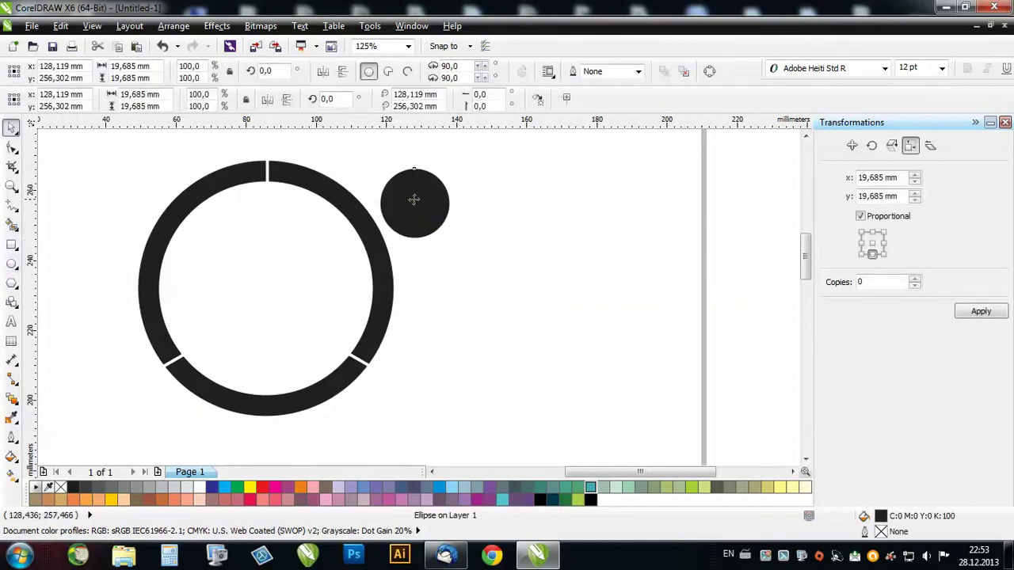
pyautogui.moveTo(415, 202); pyautogui.dragTo(295, 227)
pyautogui.click(469, 227)
pyautogui.scroll(-1, 469, 227)
pyautogui.click(340, 243)
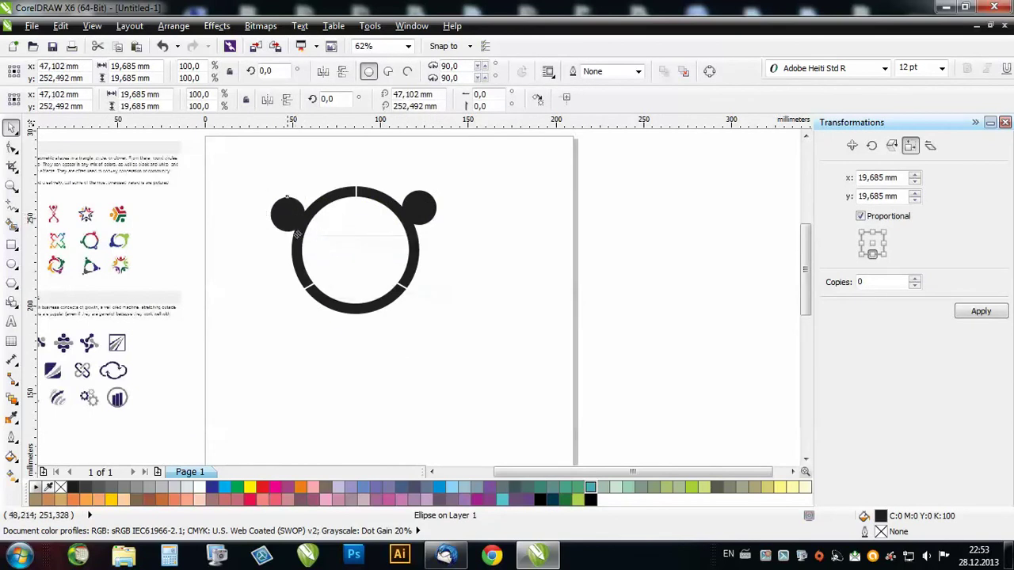
pyautogui.moveTo(355, 314); pyautogui.dragTo(367, 328)
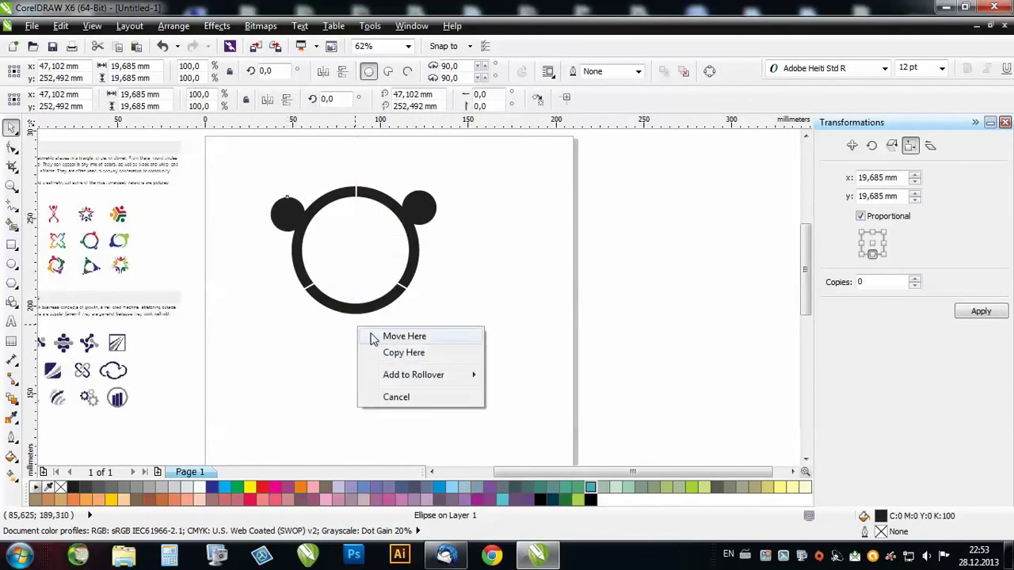
pyautogui.click(400, 353)
pyautogui.click(458, 350)
pyautogui.scroll(-2, 538, 277)
pyautogui.scroll(2, 538, 286)
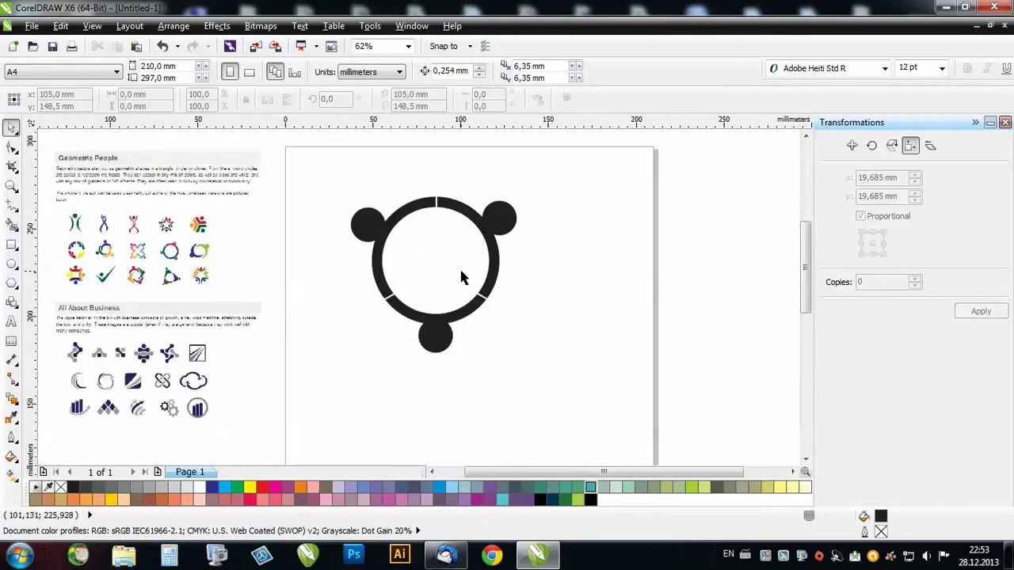
# - Rotate the whole ring symbol about 24° counterclockwise
pyautogui.moveTo(317, 161); pyautogui.dragTo(602, 410)
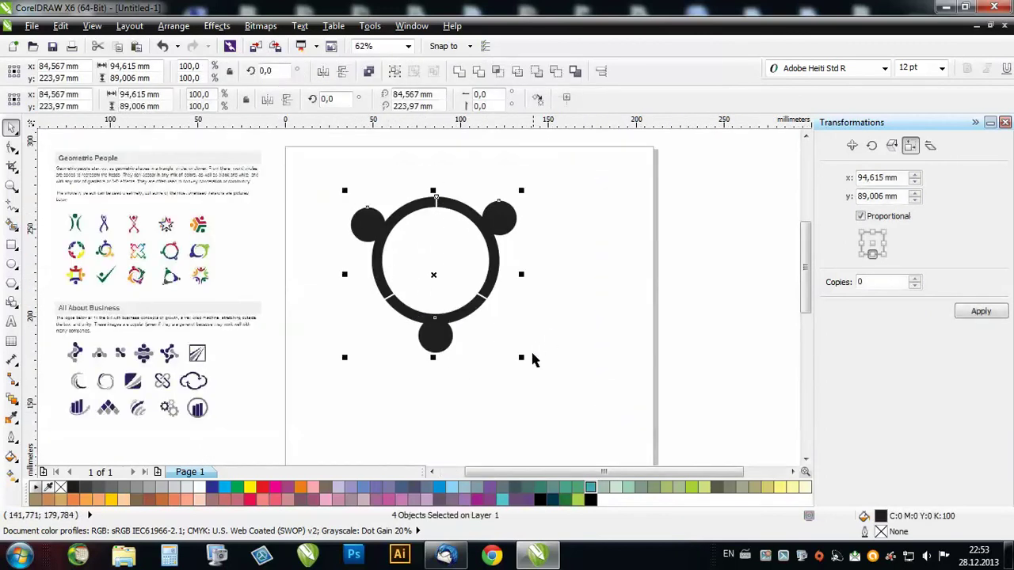
pyautogui.click(454, 274)
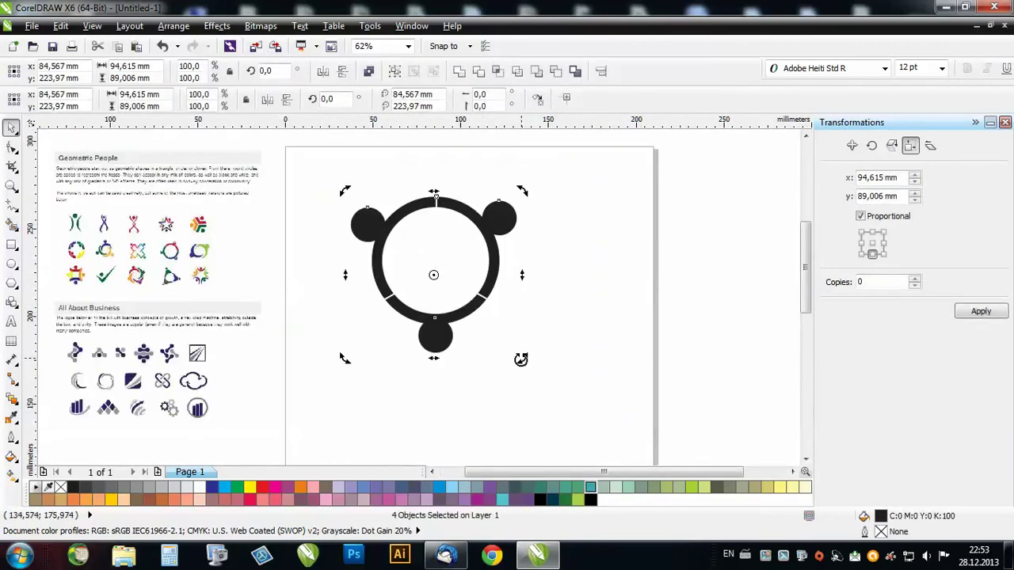
pyautogui.moveTo(519, 359); pyautogui.dragTo(585, 321)
pyautogui.click(577, 315)
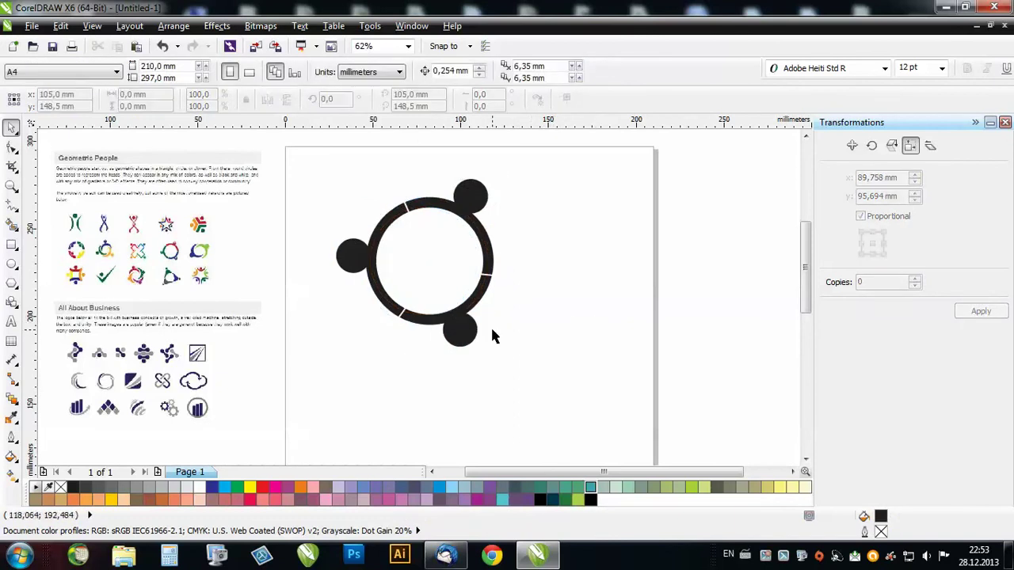
pyautogui.scroll(-2, 504, 329)
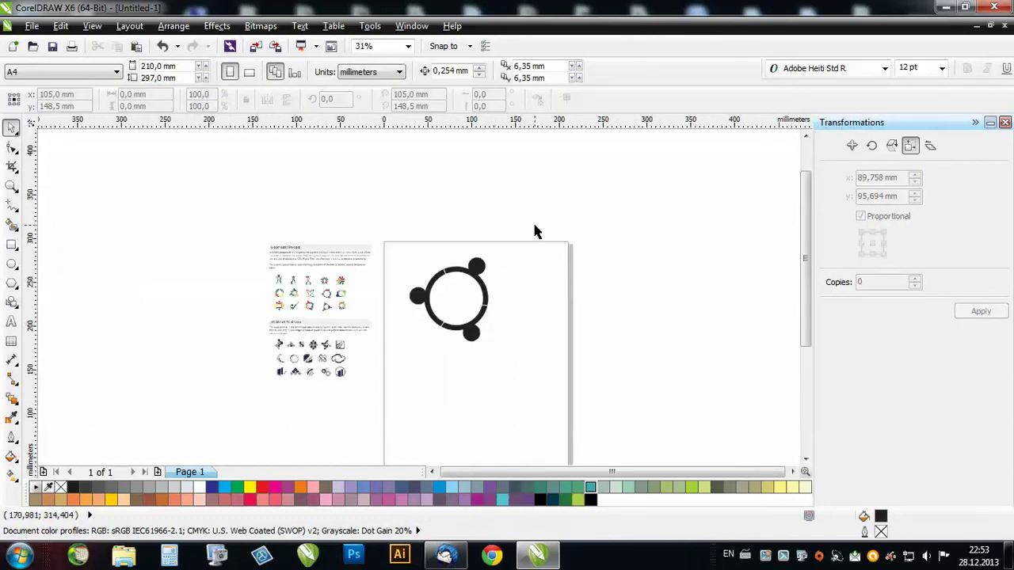
# - Delete the segmented ring symbol from the page
pyautogui.moveTo(534, 296); pyautogui.dragTo(403, 385)
pyautogui.press('Delete')
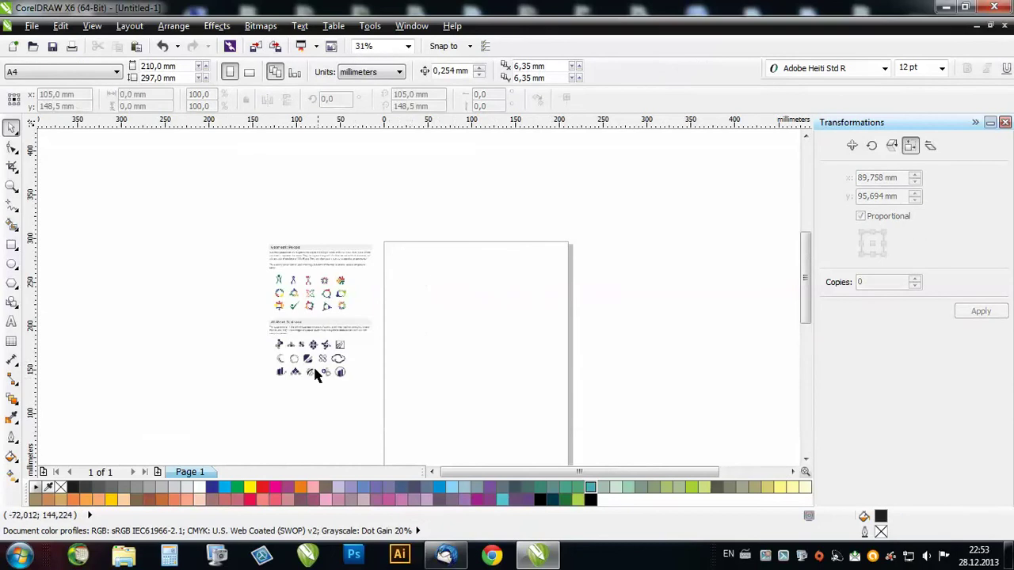
pyautogui.scroll(4, 315, 370)
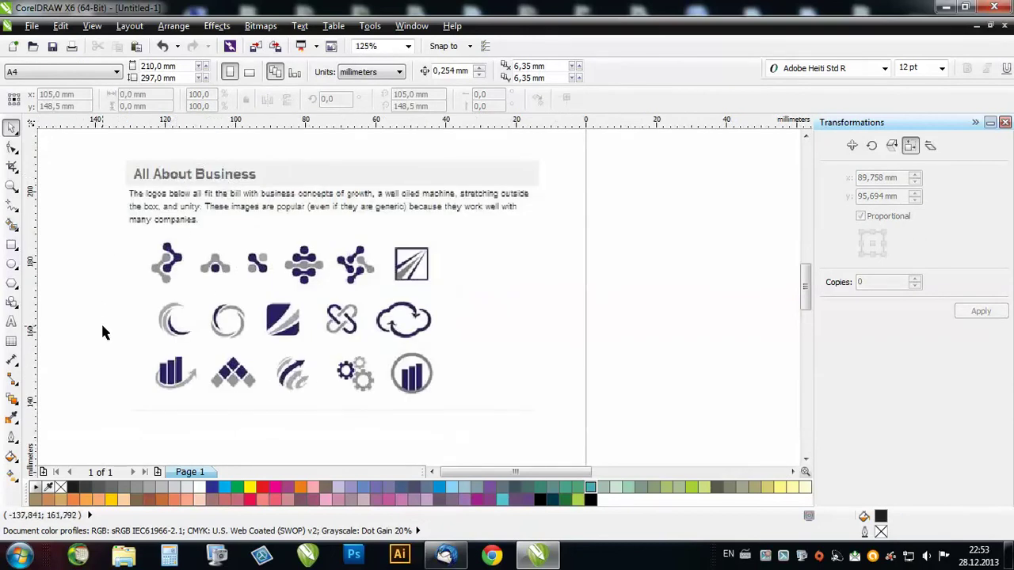
pyautogui.scroll(2, 233, 315)
pyautogui.scroll(2, 473, 321)
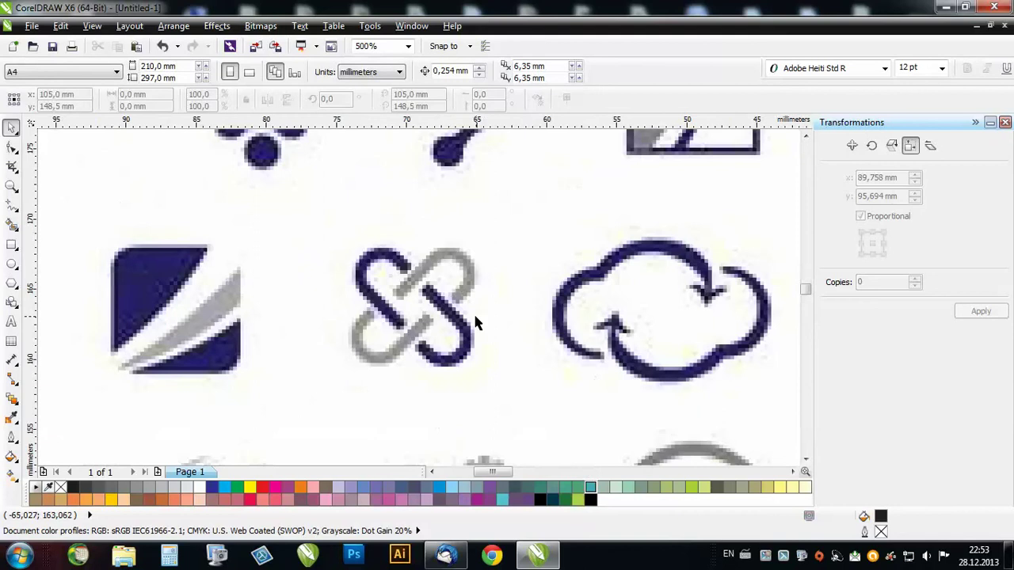
pyautogui.scroll(-1, 425, 325)
pyautogui.scroll(-2, 426, 325)
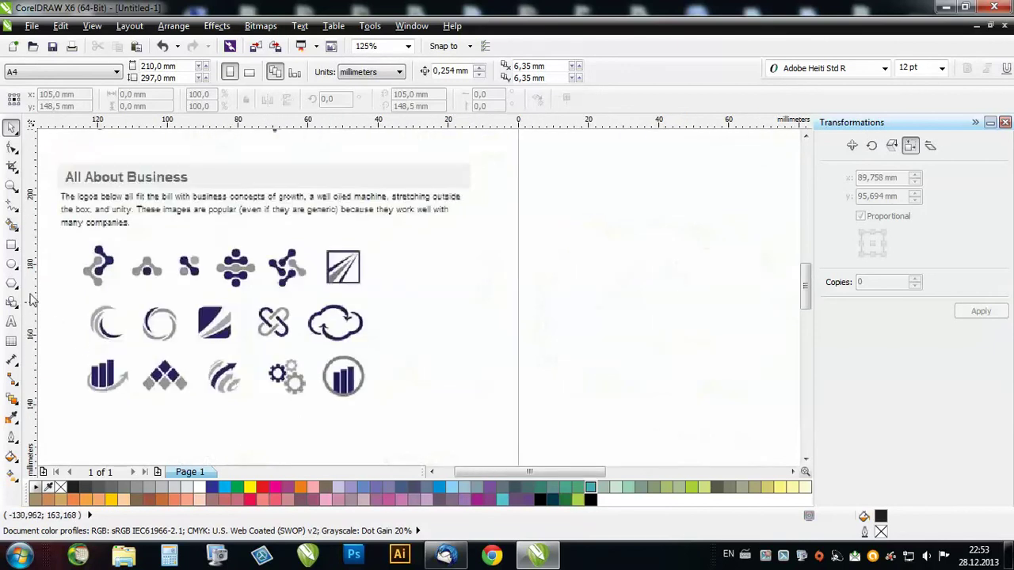
# - Draw a tall rectangle, round its corners fully into a pill, and convert it to curves
pyautogui.click(12, 245)
pyautogui.hscroll(3, 475, 278)
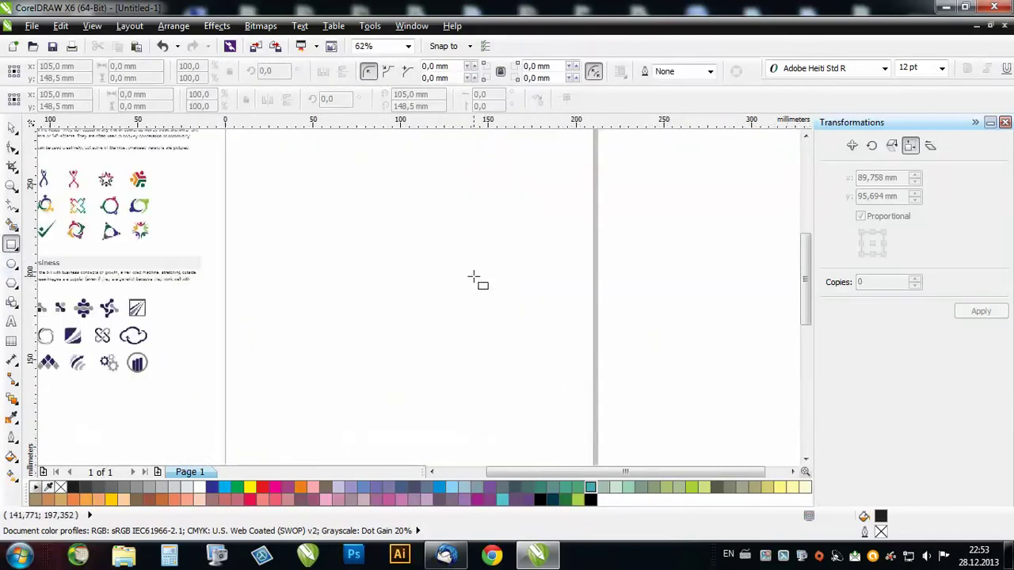
pyautogui.moveTo(343, 191); pyautogui.dragTo(418, 340)
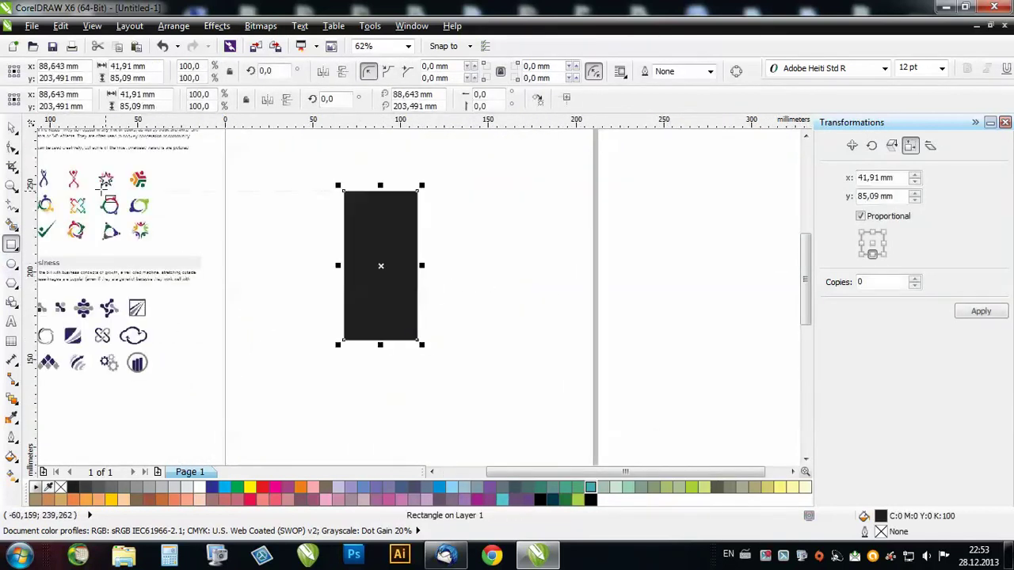
pyautogui.click(12, 145)
pyautogui.scroll(1, 376, 169)
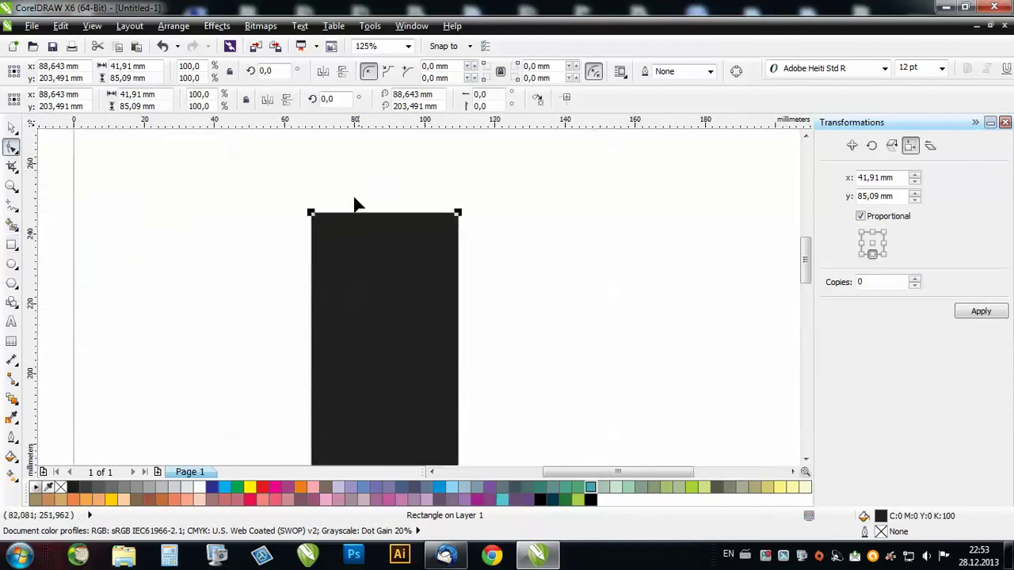
pyautogui.moveTo(309, 219); pyautogui.dragTo(433, 210)
pyautogui.scroll(-1, 433, 210)
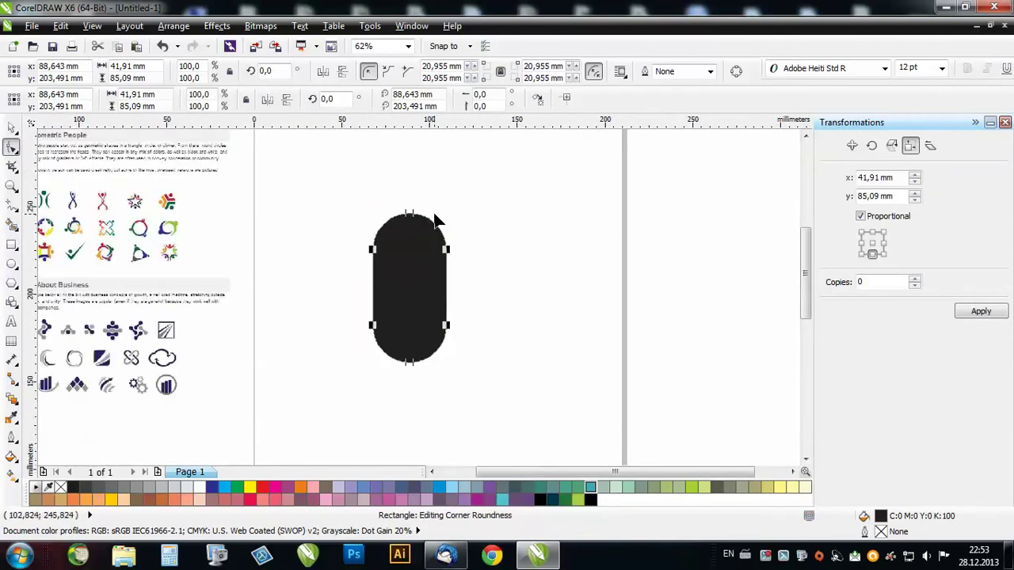
pyautogui.rightClick(431, 267)
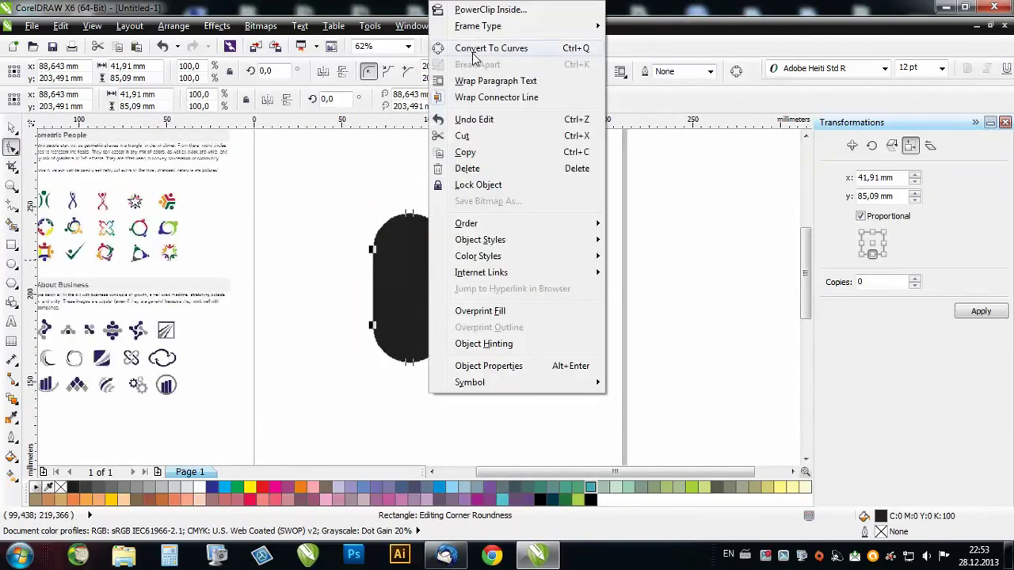
pyautogui.click(476, 48)
pyautogui.click(15, 129)
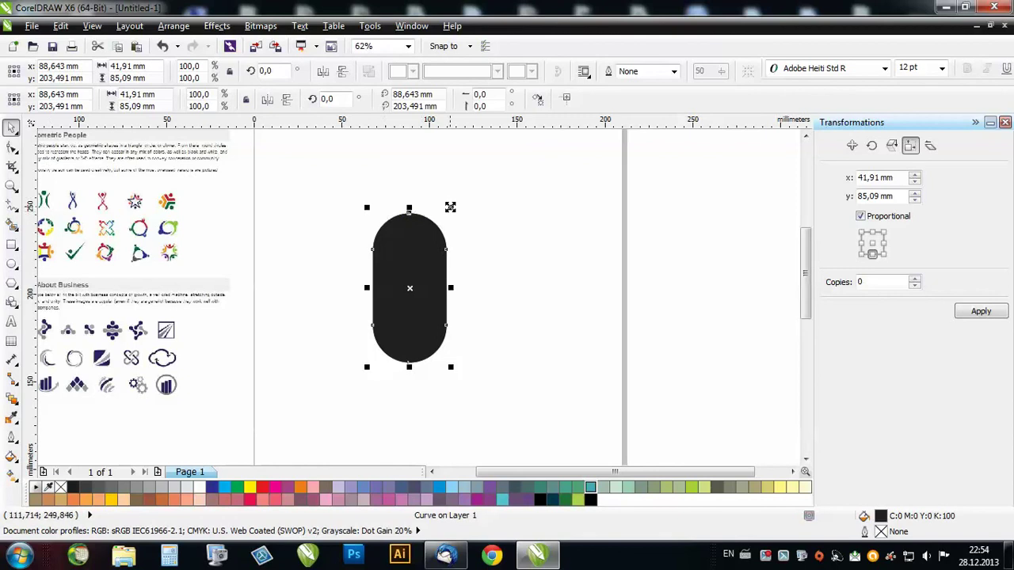
# - Add a 78.9% white inner copy of the pill, stretched taller top and bottom
pyautogui.moveTo(450, 206); pyautogui.dragTo(445, 226)
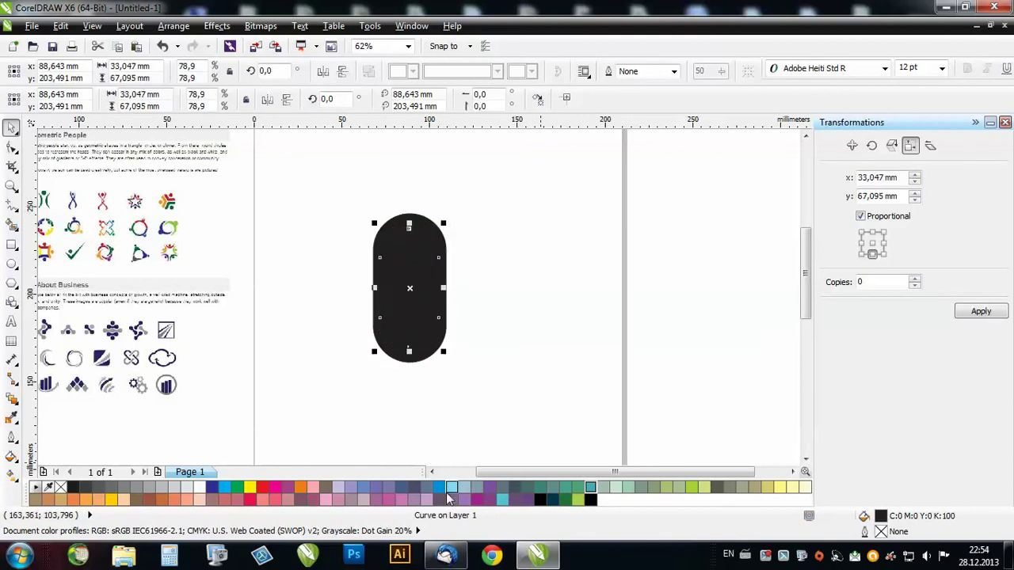
pyautogui.click(199, 487)
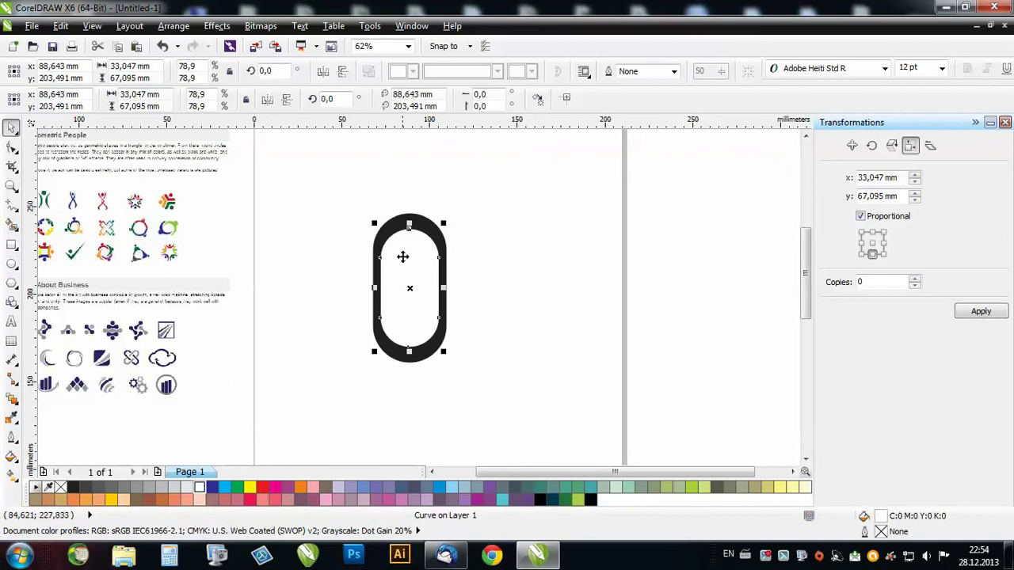
pyautogui.scroll(2, 406, 221)
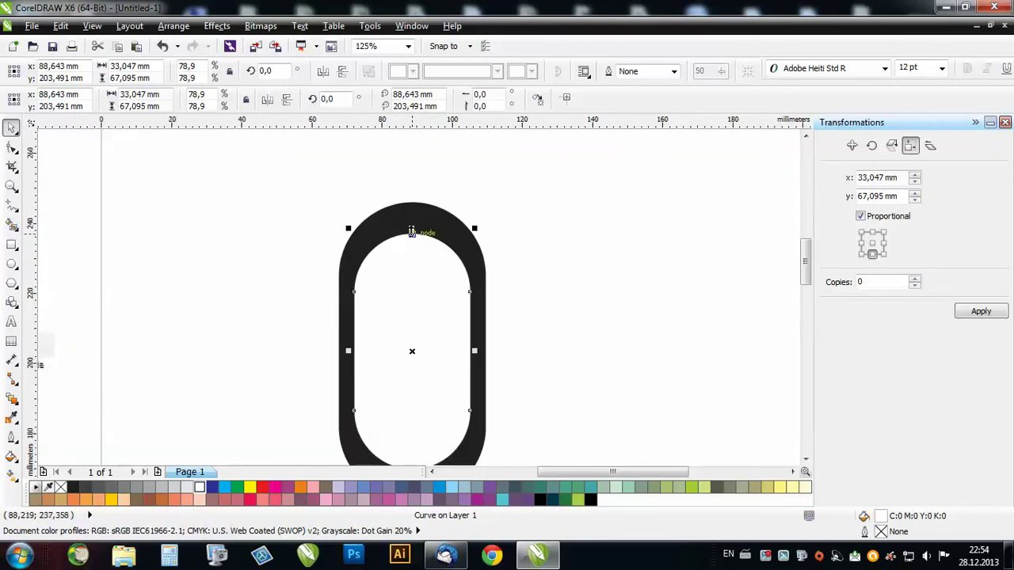
pyautogui.moveTo(411, 229); pyautogui.dragTo(413, 211)
pyautogui.scroll(-4, 423, 168)
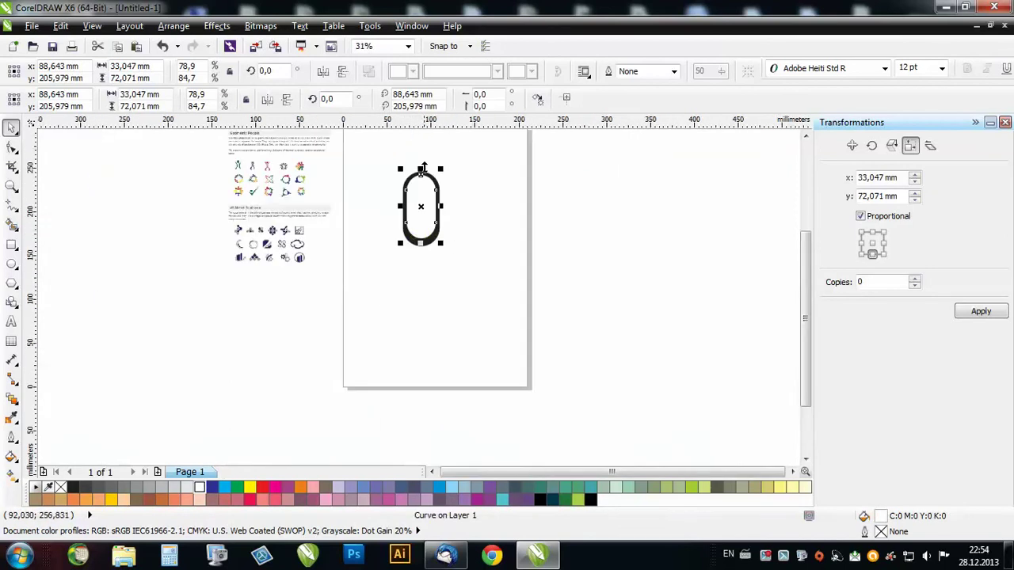
pyautogui.scroll(4, 420, 236)
pyautogui.moveTo(423, 249); pyautogui.dragTo(429, 317)
pyautogui.scroll(1, 420, 331)
pyautogui.scroll(-1, 396, 362)
pyautogui.click(394, 362)
pyautogui.scroll(-3, 392, 363)
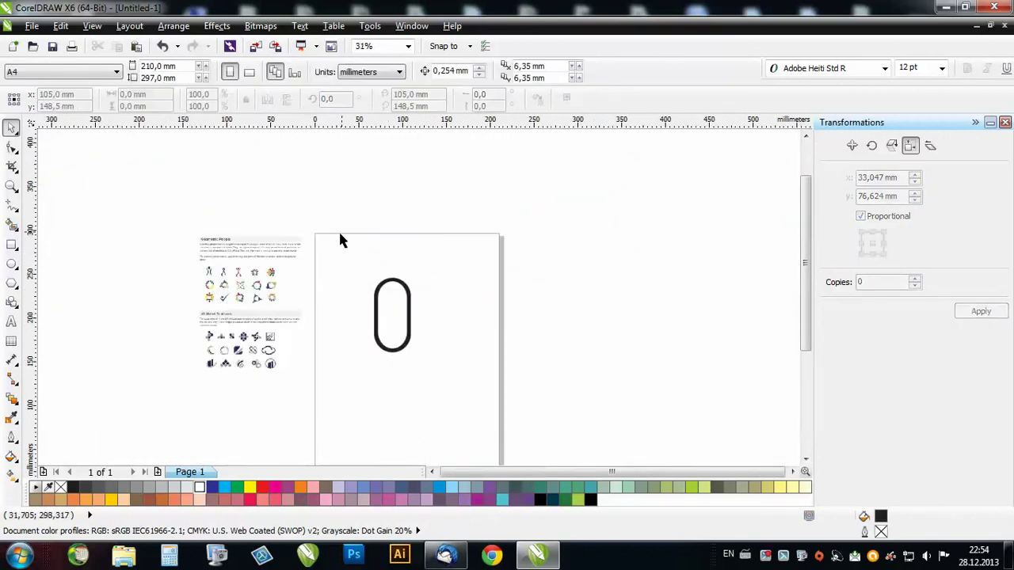
# - Trim the inner pill out of the outer one to leave a hollow capsule
pyautogui.moveTo(340, 240); pyautogui.dragTo(481, 412)
pyautogui.scroll(2, 394, 331)
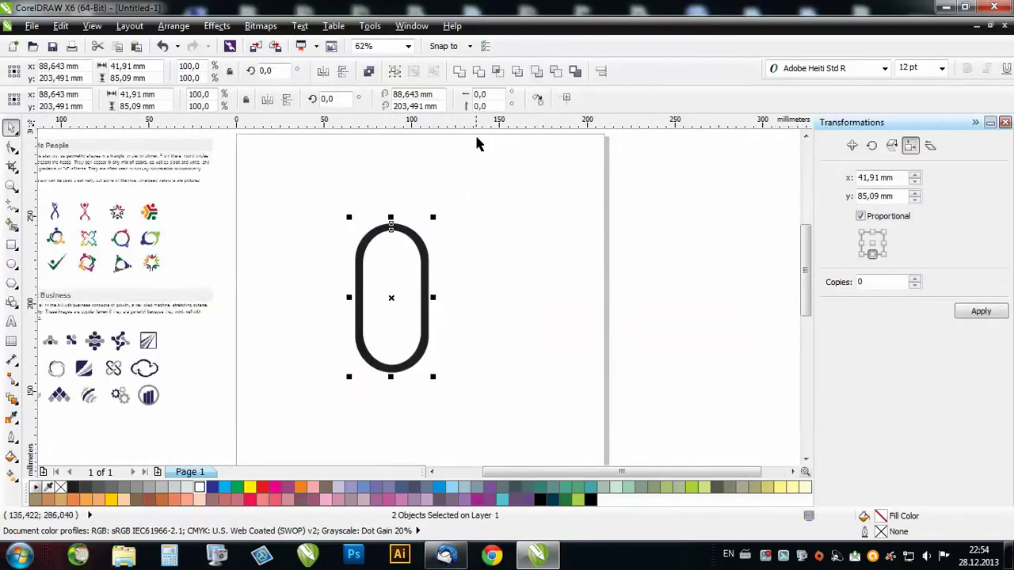
pyautogui.click(478, 72)
pyautogui.click(485, 237)
pyautogui.click(406, 269)
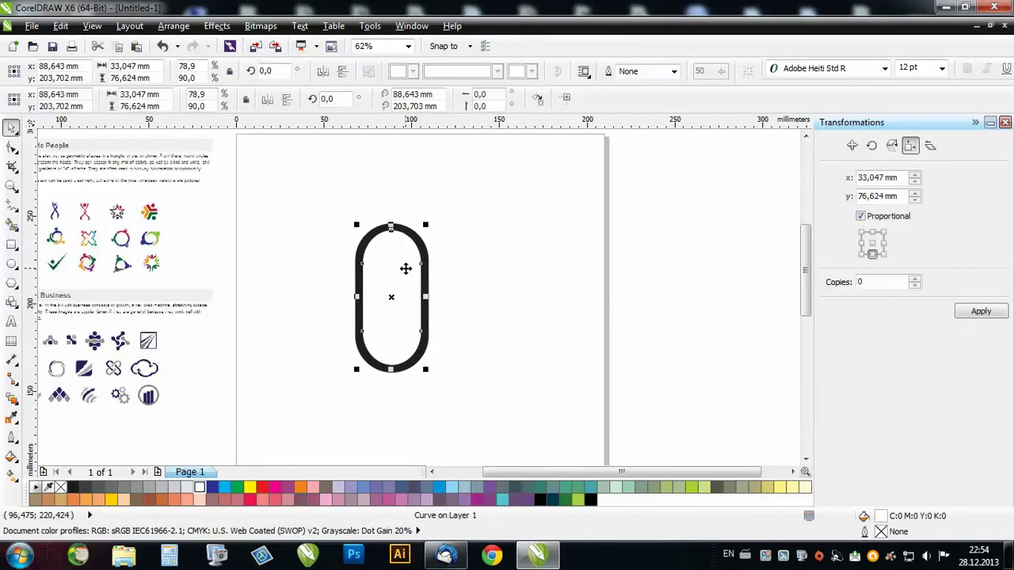
pyautogui.click(406, 268)
pyautogui.scroll(-2, 511, 301)
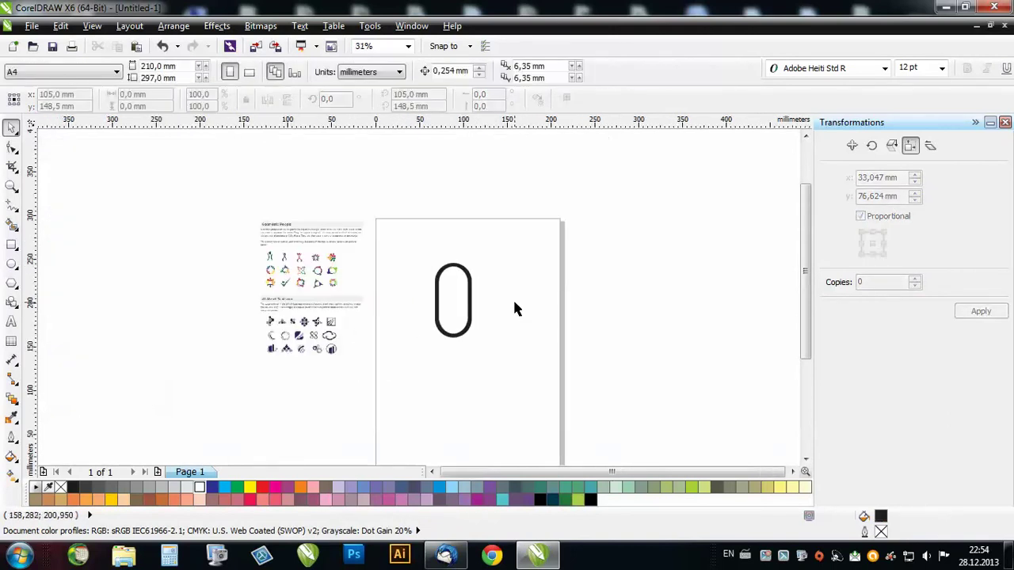
# - Trim away the capsule's lower part with a rectangle, then delete the rectangle
pyautogui.click(12, 247)
pyautogui.scroll(2, 251, 305)
pyautogui.scroll(4, 329, 319)
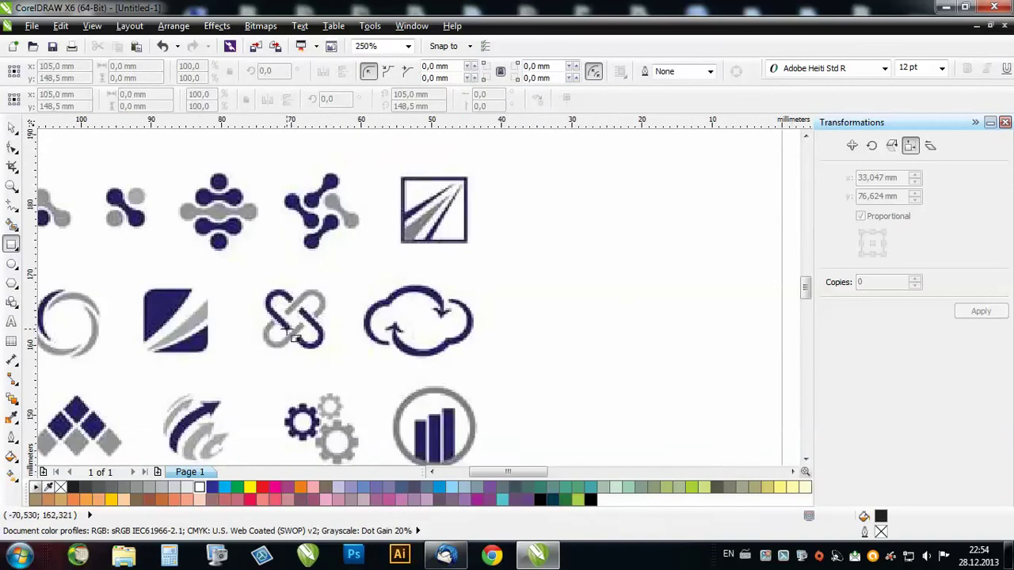
pyautogui.scroll(-4, 294, 336)
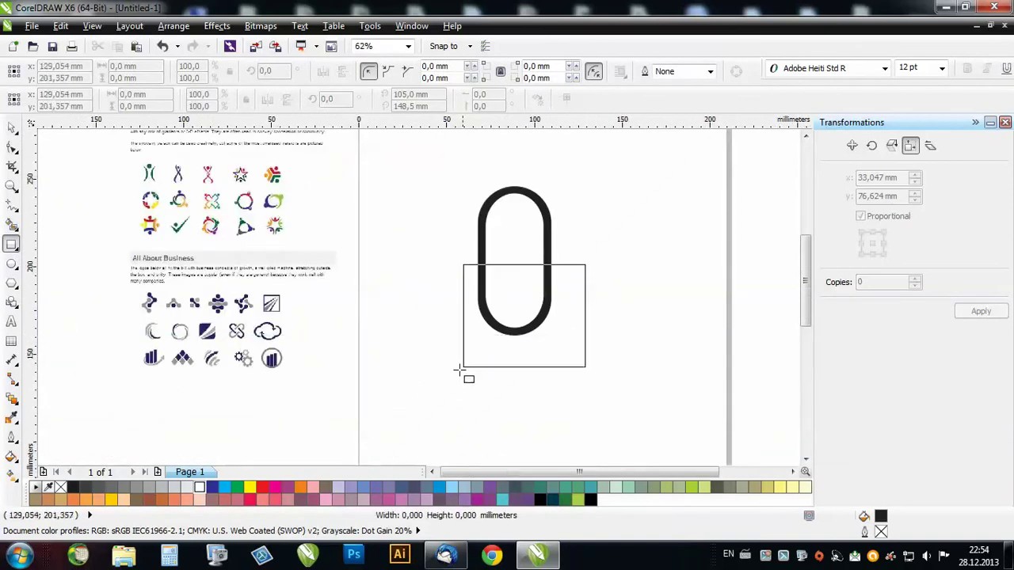
pyautogui.moveTo(458, 369); pyautogui.dragTo(437, 381)
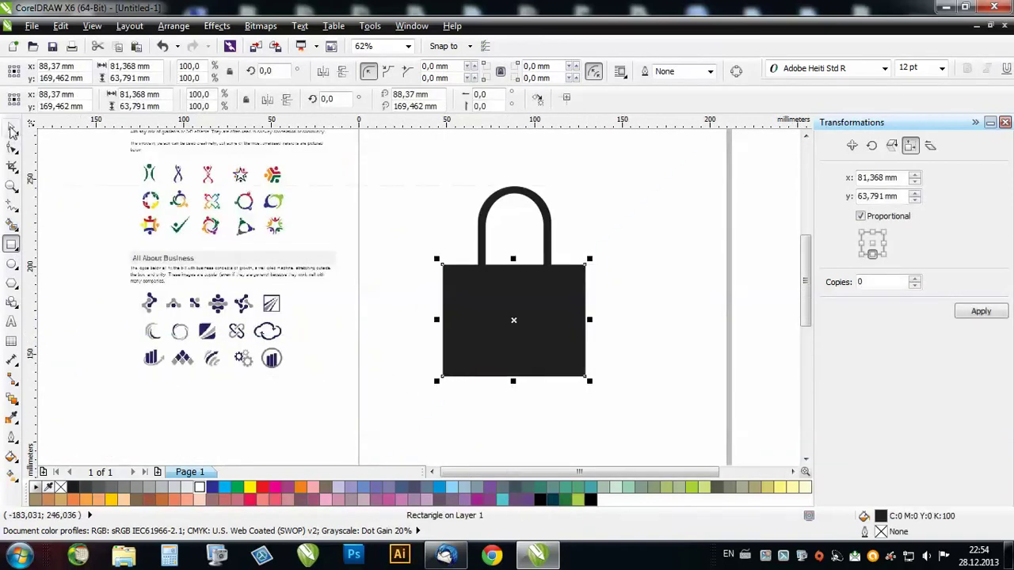
pyautogui.click(12, 129)
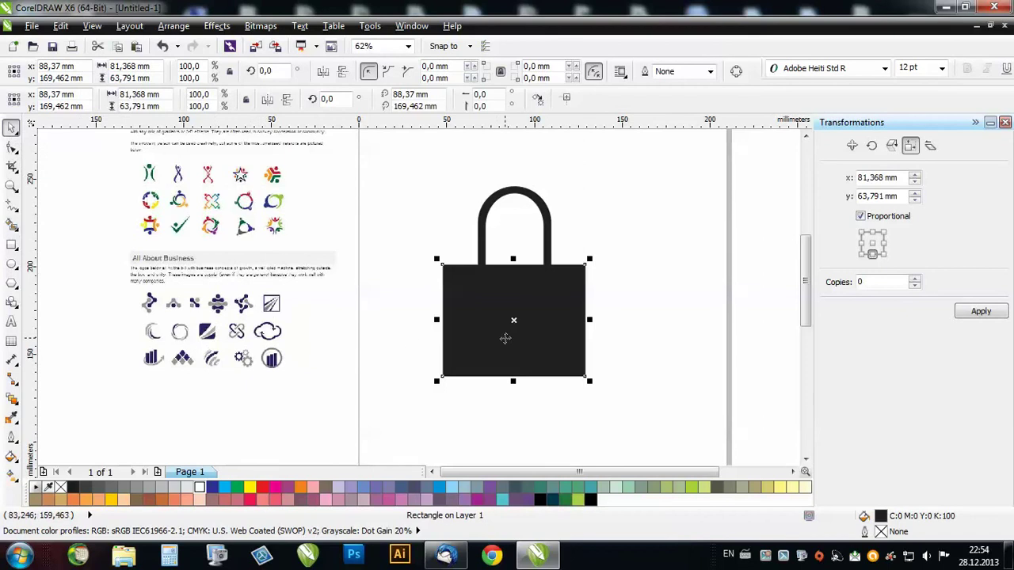
pyautogui.scroll(3, 506, 339)
pyautogui.scroll(-3, 467, 335)
pyautogui.moveTo(521, 301)
pyautogui.mouseDown()
pyautogui.moveTo(545, 328)
pyautogui.moveTo(530, 328)
pyautogui.mouseUp()
pyautogui.scroll(-2, 488, 294)
pyautogui.moveTo(428, 215)
pyautogui.mouseDown()
pyautogui.moveTo(566, 388)
pyautogui.moveTo(710, 449)
pyautogui.mouseUp()
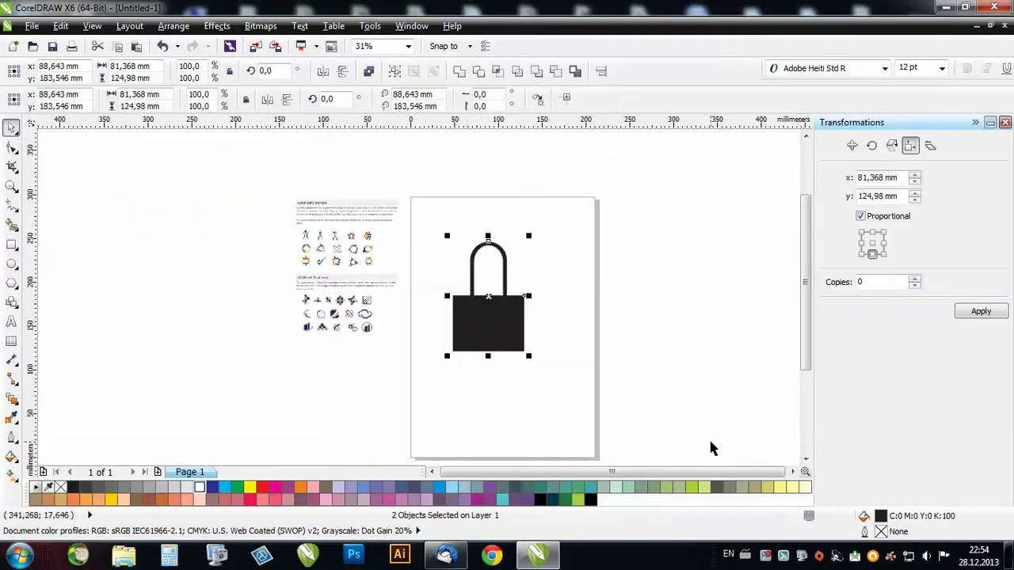
pyautogui.click(482, 72)
pyautogui.click(492, 340)
pyautogui.press('Delete')
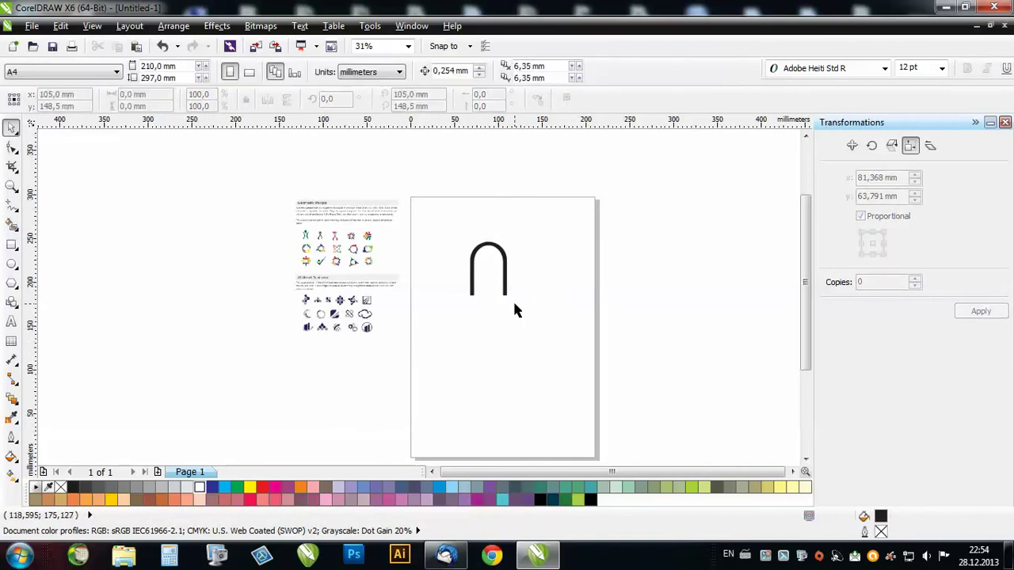
# - Restore the rectangle and trim the arch's right leg shorter than the left
pyautogui.hotkey('ctrl', 'z')
pyautogui.moveTo(507, 330)
pyautogui.mouseDown()
pyautogui.moveTo(535, 314)
pyautogui.moveTo(527, 288)
pyautogui.mouseUp()
pyautogui.scroll(2, 523, 292)
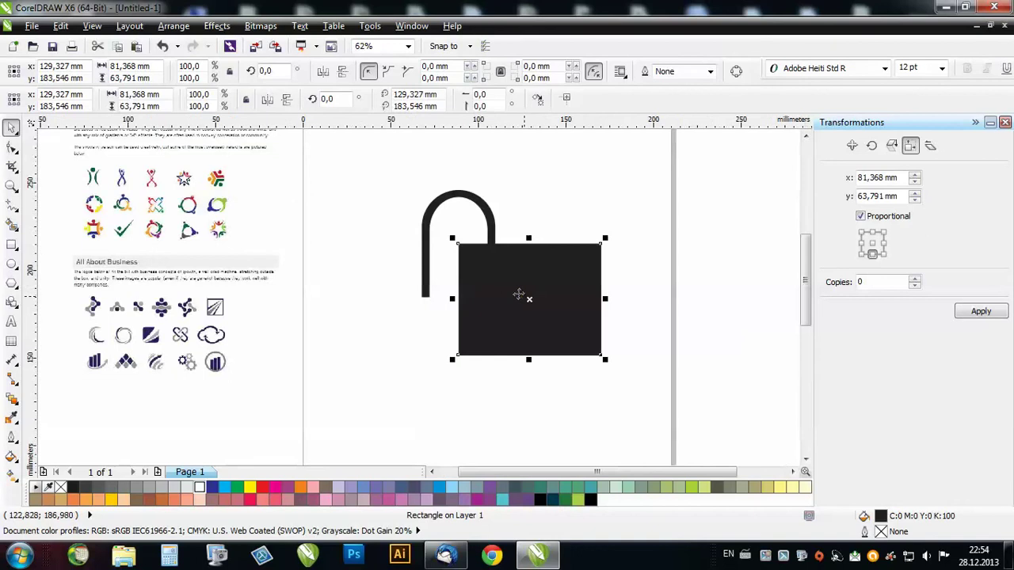
pyautogui.keyDown('shift'); pyautogui.click(474, 202); pyautogui.keyUp('shift')
pyautogui.click(479, 71)
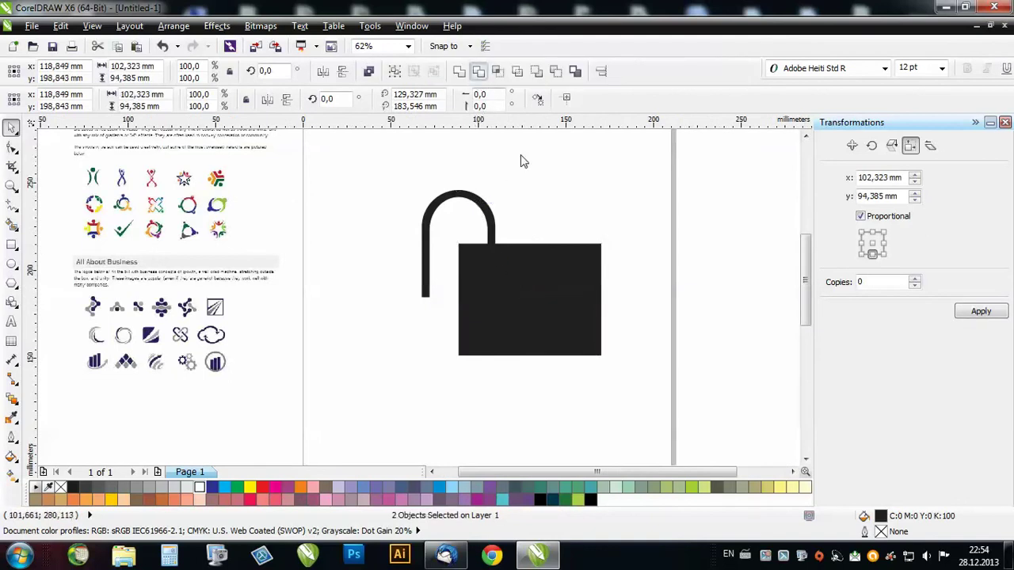
pyautogui.click(521, 159)
pyautogui.click(534, 299)
pyautogui.press('Delete')
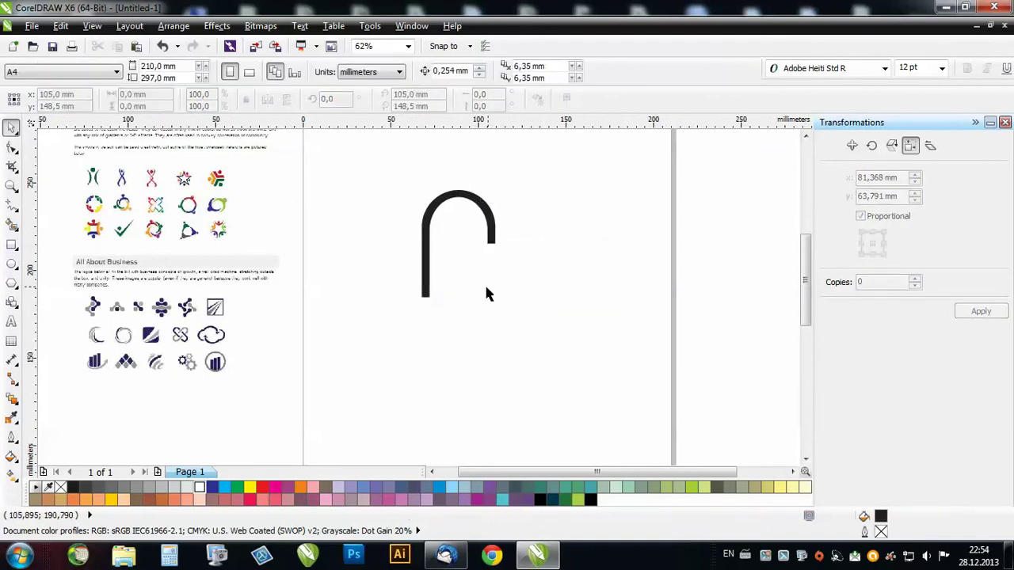
# - Tilt the arch curve by 45°
pyautogui.scroll(4, 175, 334)
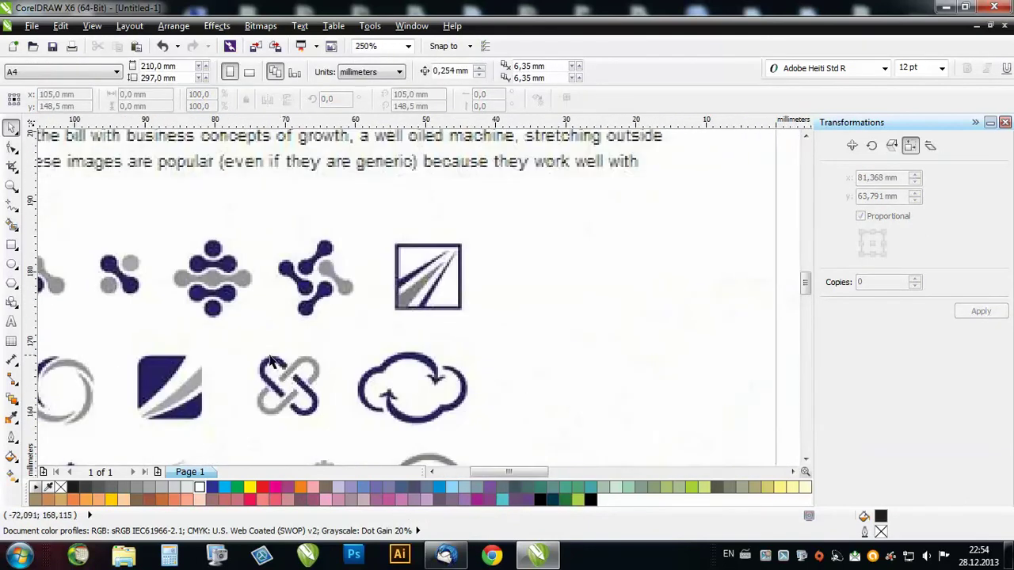
pyautogui.scroll(-3, 240, 345)
pyautogui.scroll(-2, 327, 360)
pyautogui.scroll(2, 463, 279)
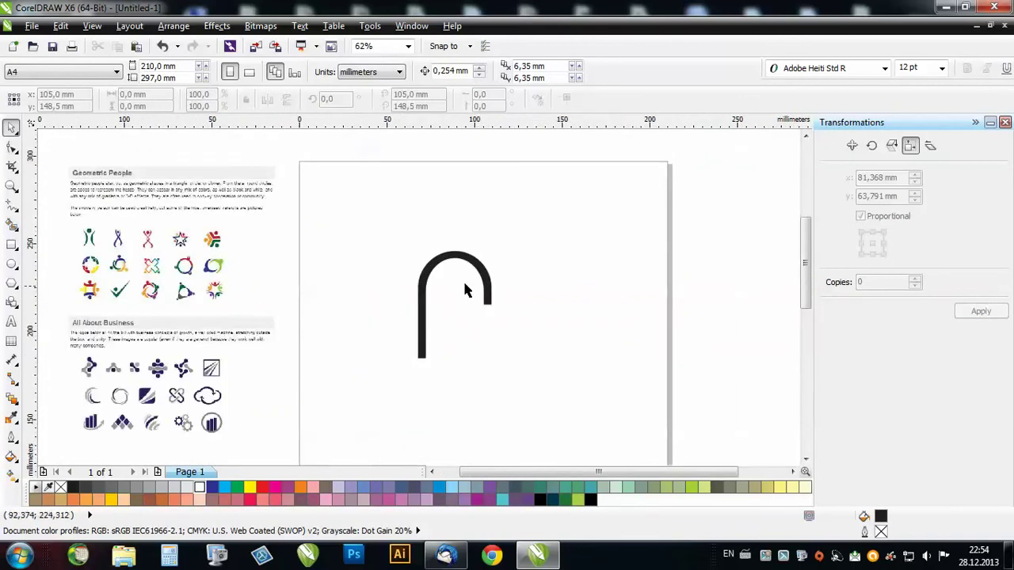
pyautogui.click(482, 262)
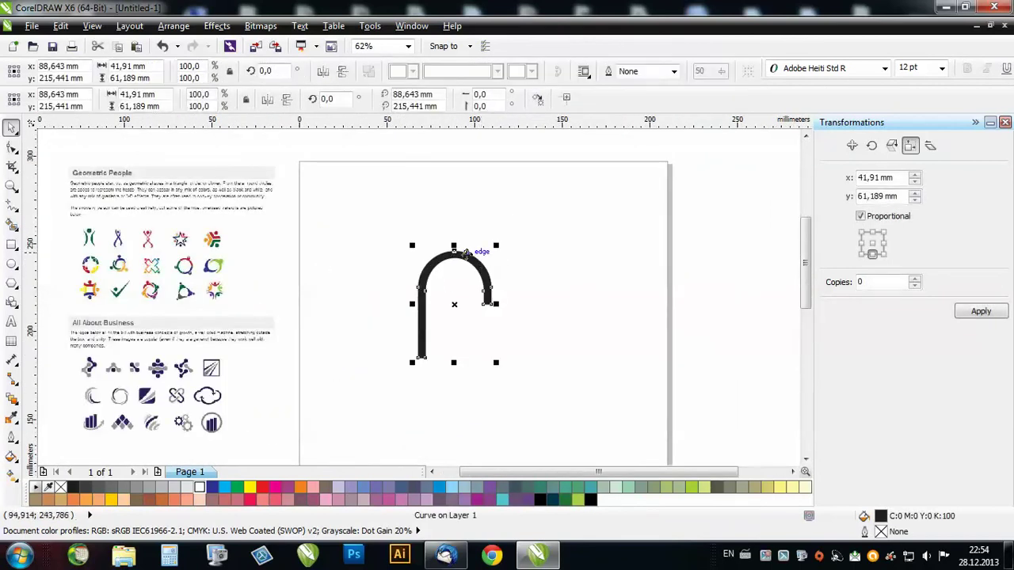
pyautogui.click(480, 260)
pyautogui.write('45')
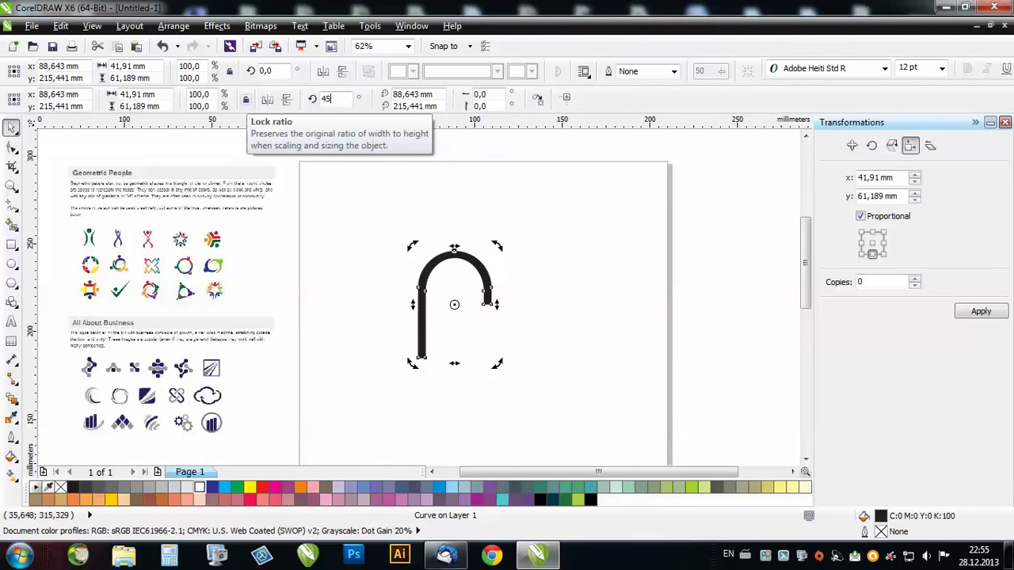
pyautogui.press('Return')
pyautogui.click(478, 309)
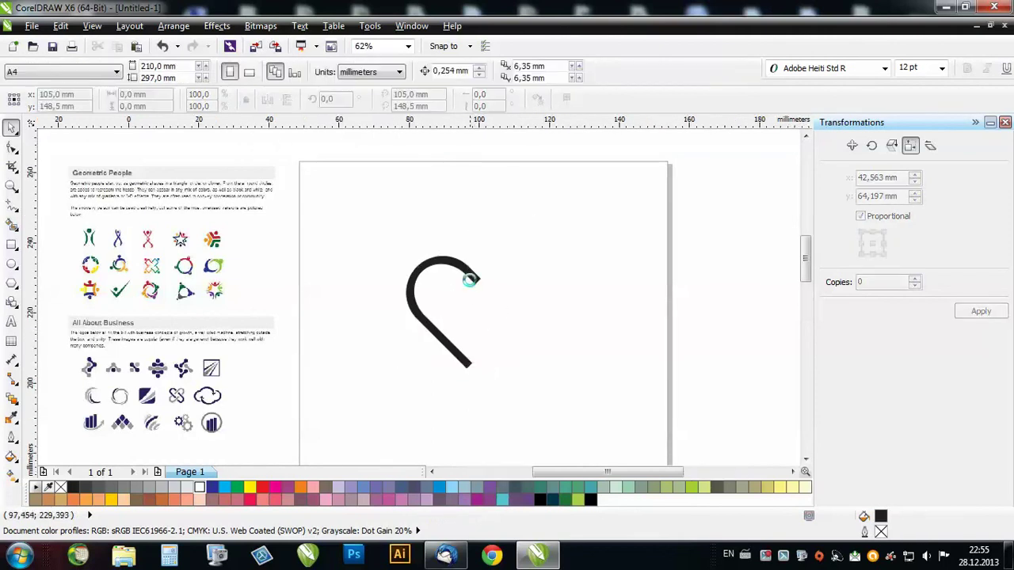
pyautogui.scroll(2, 470, 279)
pyautogui.click(477, 278)
pyautogui.scroll(-2, 386, 291)
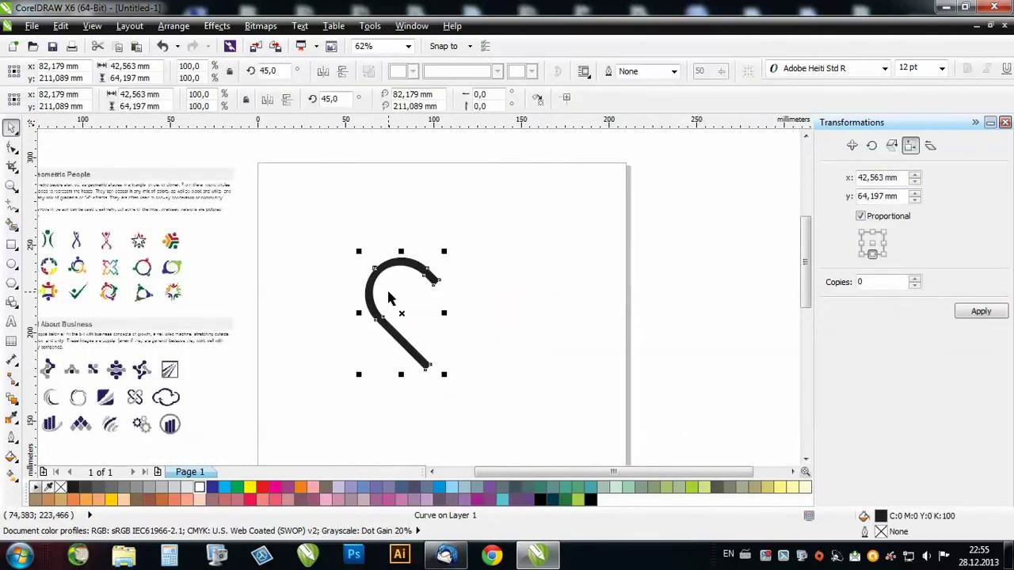
# - Place a copy of the curve beside the original and rotate it
pyautogui.moveTo(407, 266); pyautogui.dragTo(433, 260)
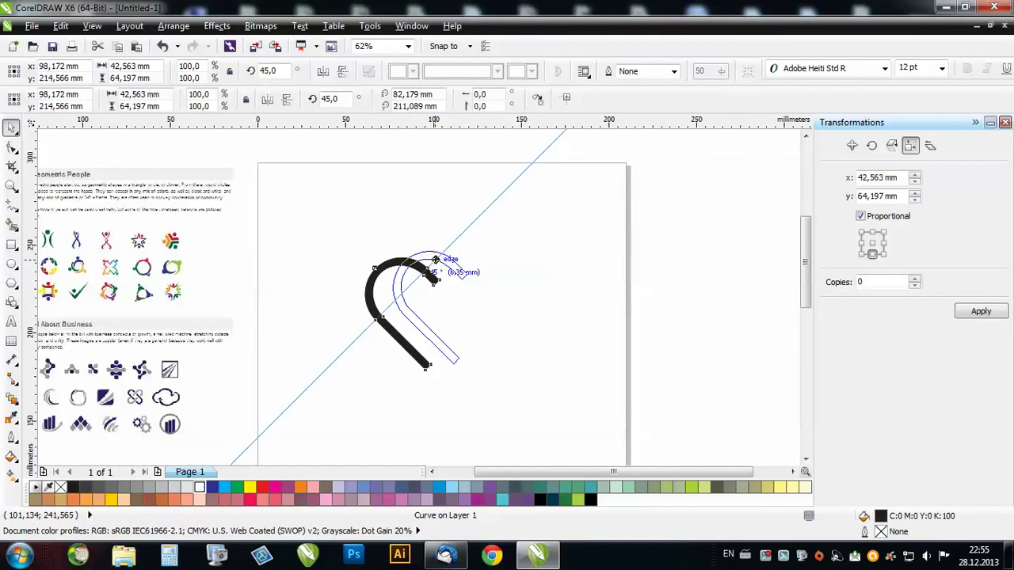
pyautogui.moveTo(435, 259)
pyautogui.mouseDown()
pyautogui.moveTo(499, 279)
pyautogui.moveTo(507, 368)
pyautogui.mouseUp()
pyautogui.click(455, 260)
pyautogui.press('Escape')
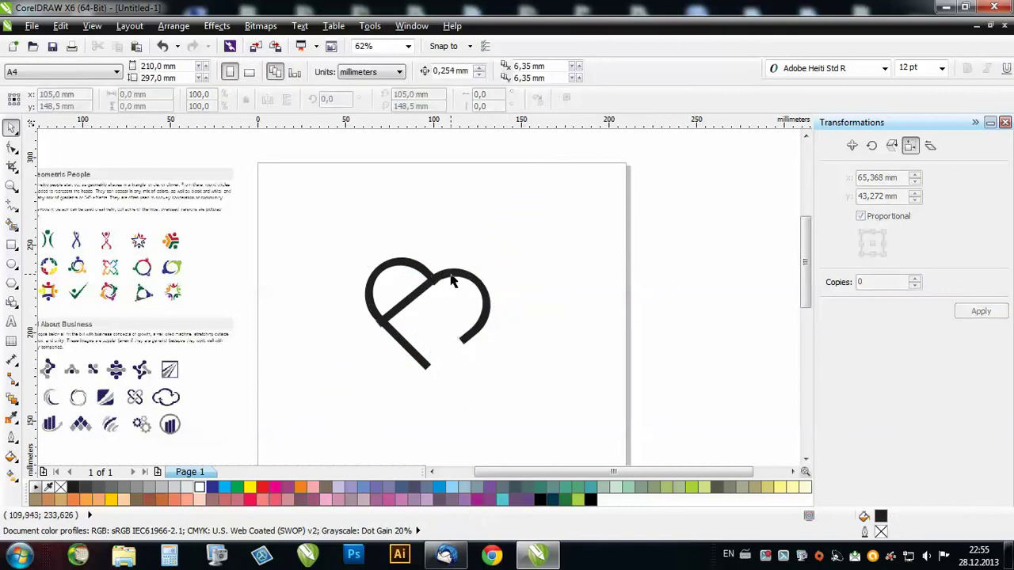
# - Nudge the right curve against the left one to complete the heart
pyautogui.moveTo(453, 281)
pyautogui.mouseDown()
pyautogui.moveTo(477, 268)
pyautogui.moveTo(468, 267)
pyautogui.moveTo(475, 285)
pyautogui.moveTo(462, 278)
pyautogui.mouseUp()
pyautogui.press('Escape')
pyautogui.scroll(2, 482, 282)
pyautogui.press('Escape')
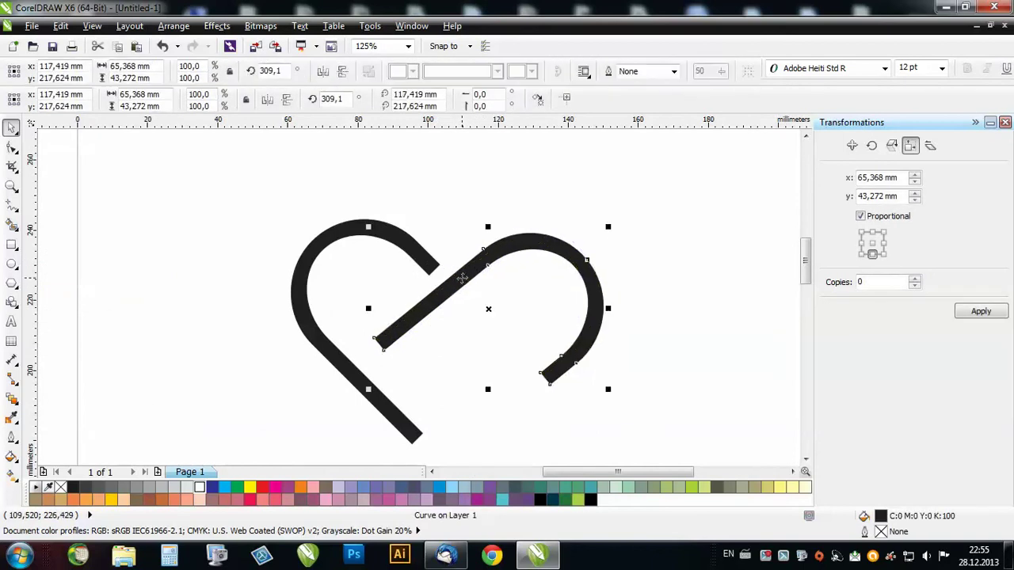
pyautogui.press('Escape')
pyautogui.scroll(-2, 446, 245)
pyautogui.scroll(1, 478, 241)
# - Rotate the right curve to a new angle and move the J-shaped curve below the heart
pyautogui.click(473, 252)
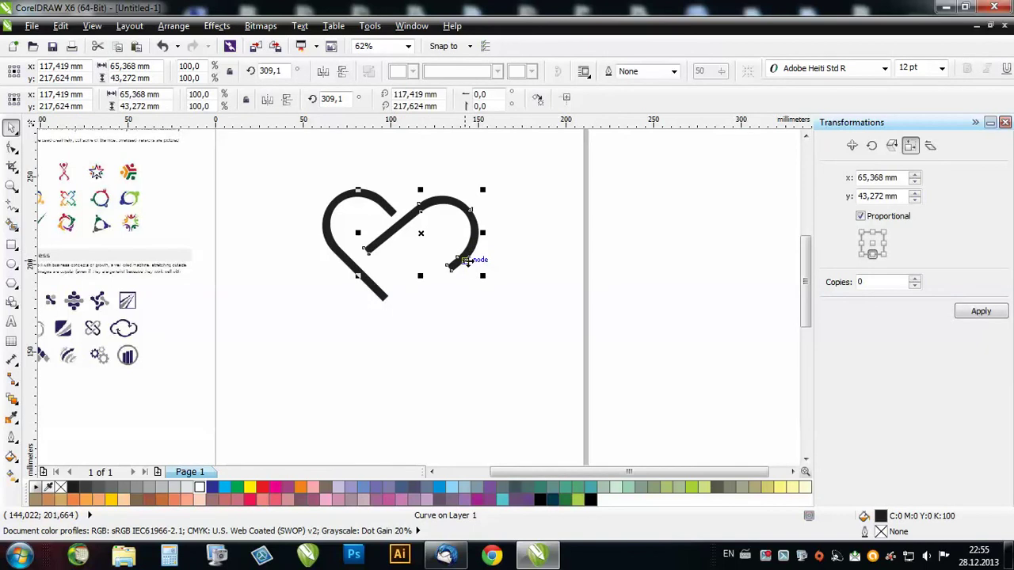
pyautogui.click(467, 260)
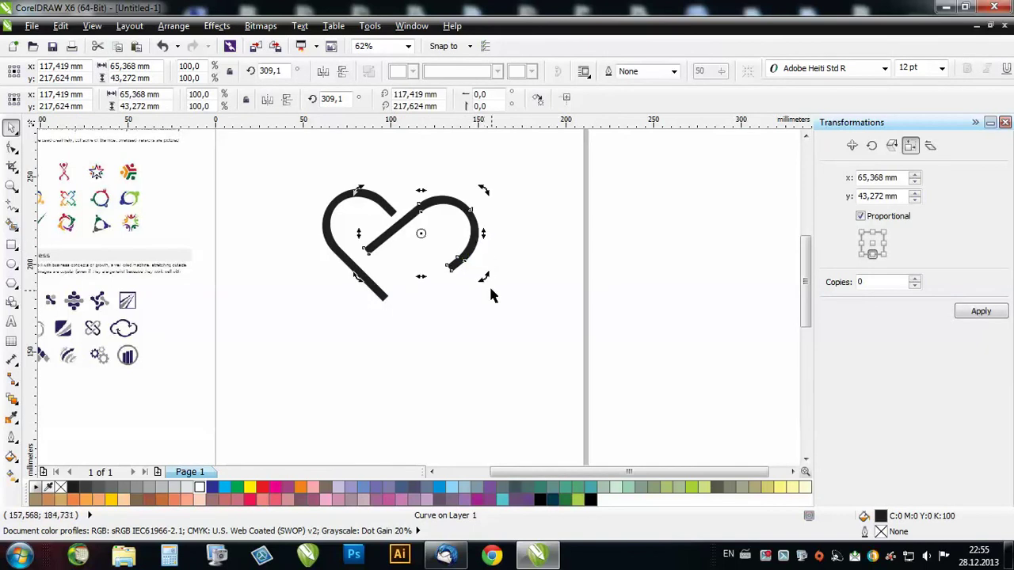
pyautogui.moveTo(487, 284); pyautogui.dragTo(348, 337)
pyautogui.moveTo(428, 208)
pyautogui.mouseDown()
pyautogui.moveTo(428, 265)
pyautogui.moveTo(448, 286)
pyautogui.mouseUp()
pyautogui.scroll(2, 414, 258)
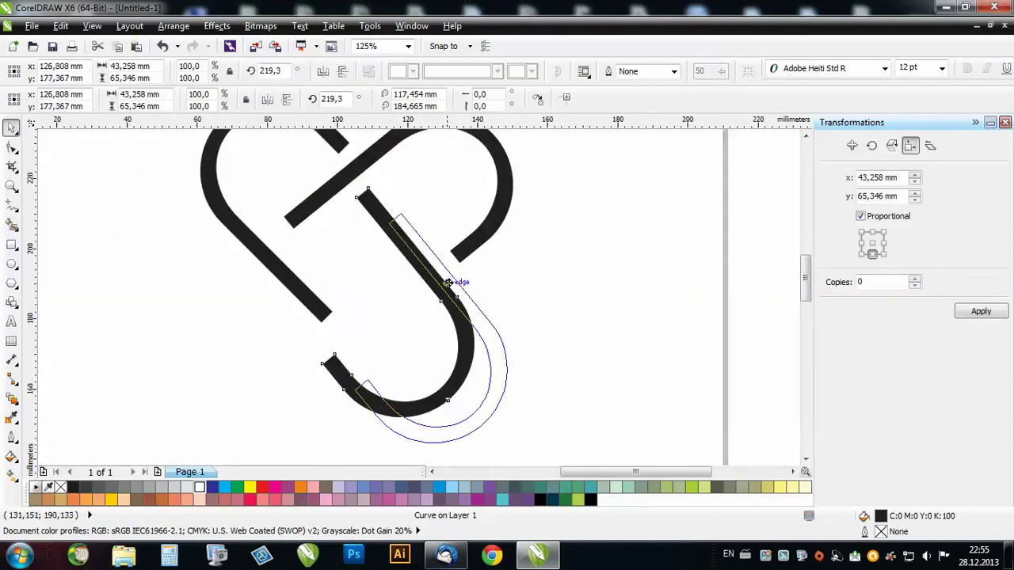
pyautogui.scroll(-2, 523, 297)
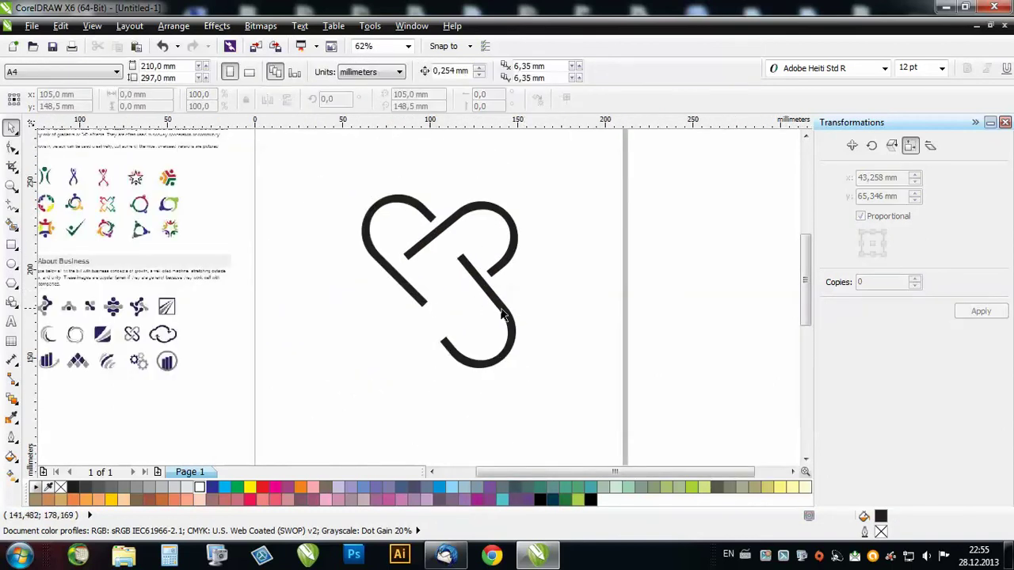
pyautogui.click(502, 309)
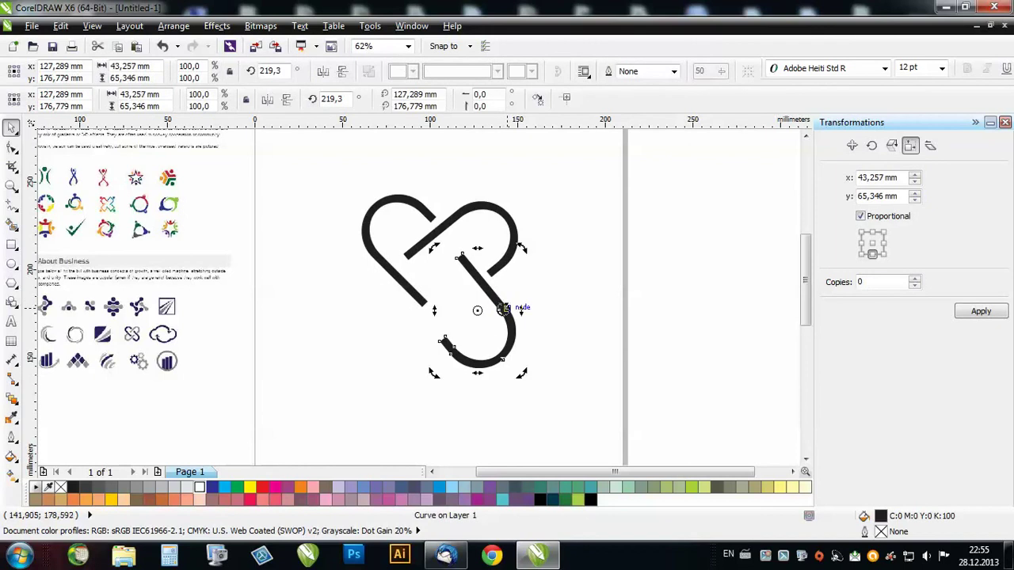
# - Rotate the J curve about 132° and fit it into the knot
pyautogui.moveTo(518, 248)
pyautogui.mouseDown()
pyautogui.moveTo(543, 351)
pyautogui.moveTo(426, 330)
pyautogui.moveTo(420, 315)
pyautogui.mouseUp()
pyautogui.scroll(2, 426, 330)
pyautogui.click(555, 311)
pyautogui.scroll(-2, 554, 310)
pyautogui.scroll(-1, 509, 316)
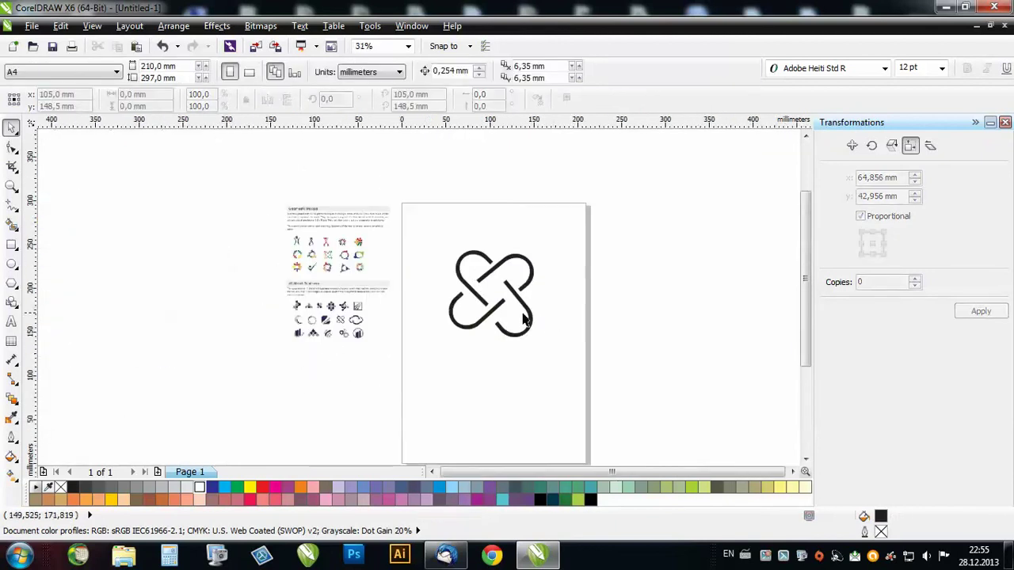
pyautogui.scroll(1, 500, 316)
pyautogui.moveTo(544, 296); pyautogui.dragTo(538, 291)
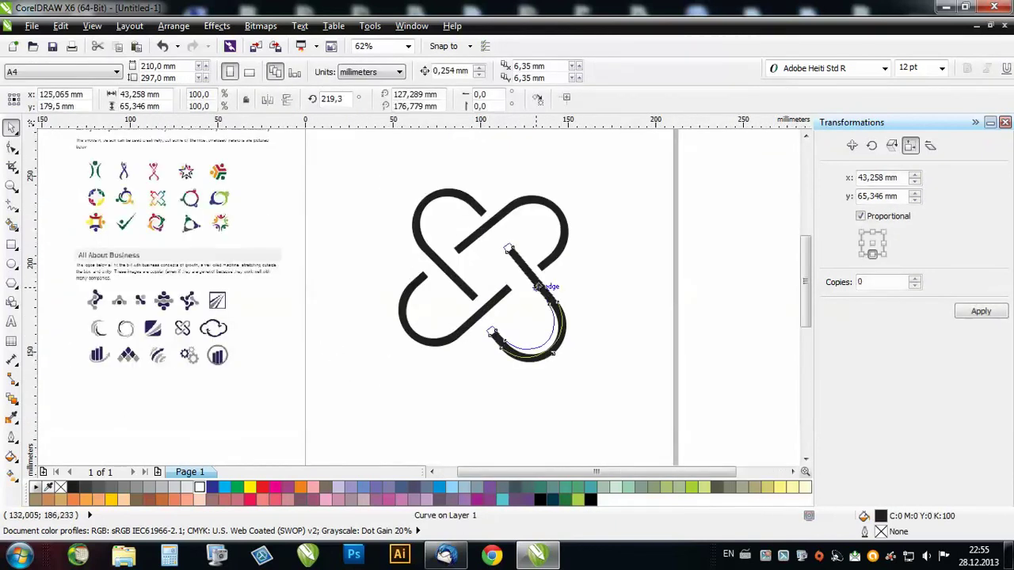
pyautogui.click(476, 255)
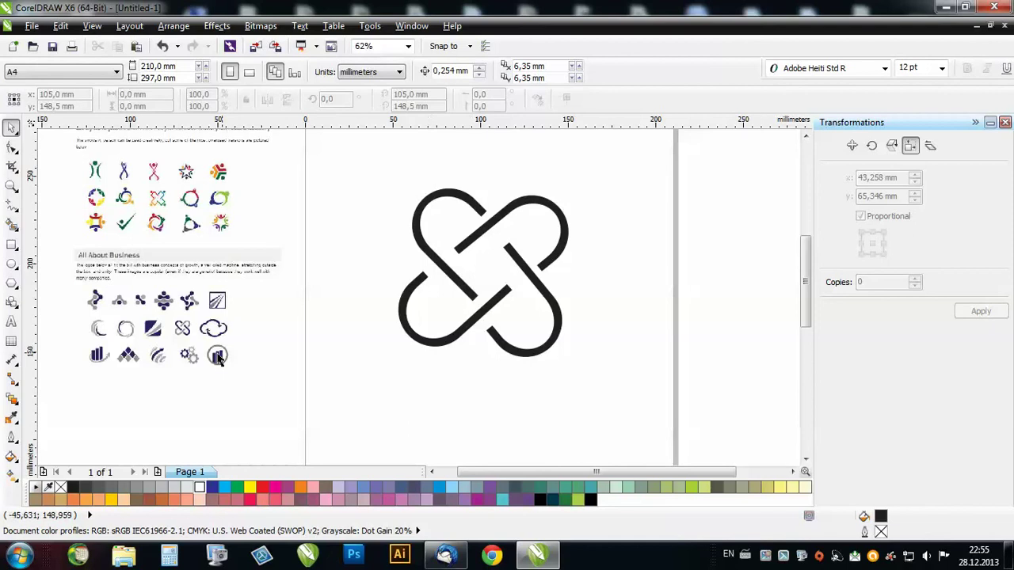
# - Marquee-select all four knot pieces
pyautogui.scroll(1, 176, 329)
pyautogui.scroll(2, 175, 329)
pyautogui.scroll(-2, 176, 329)
pyautogui.scroll(-2, 527, 274)
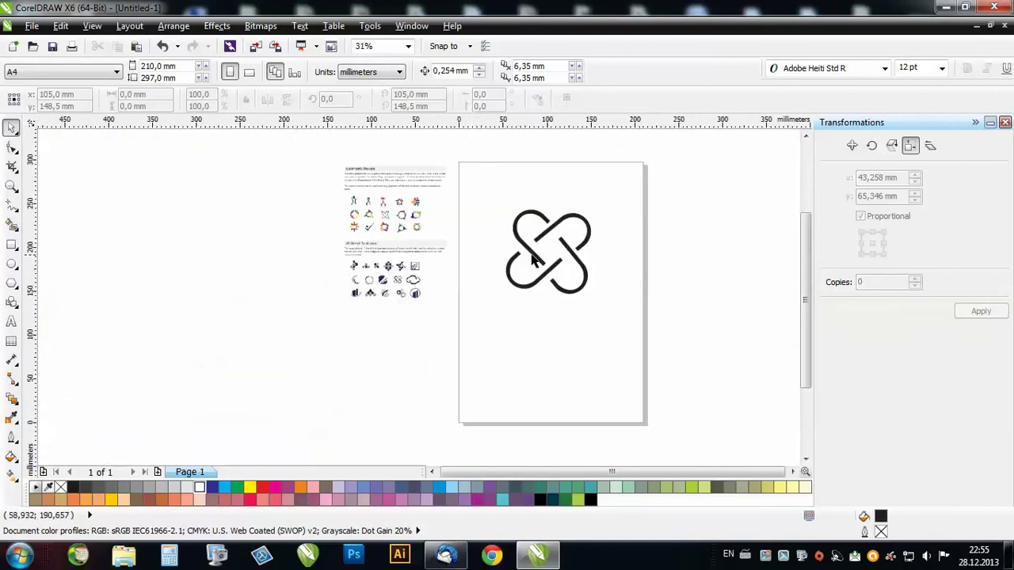
pyautogui.scroll(2, 582, 226)
pyautogui.scroll(-4, 523, 275)
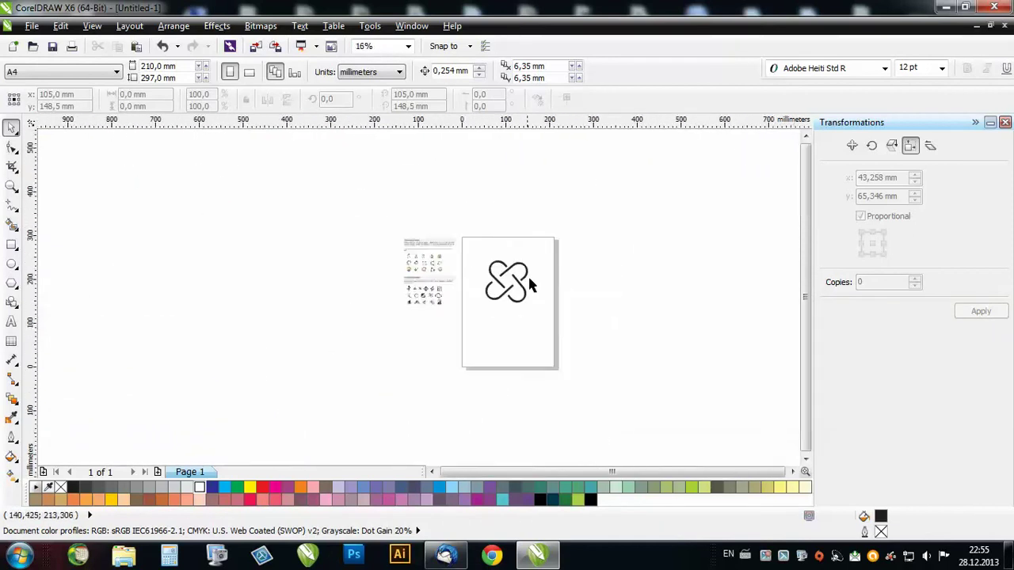
pyautogui.moveTo(543, 313); pyautogui.dragTo(468, 206)
pyautogui.scroll(1, 519, 297)
pyautogui.scroll(2, 519, 297)
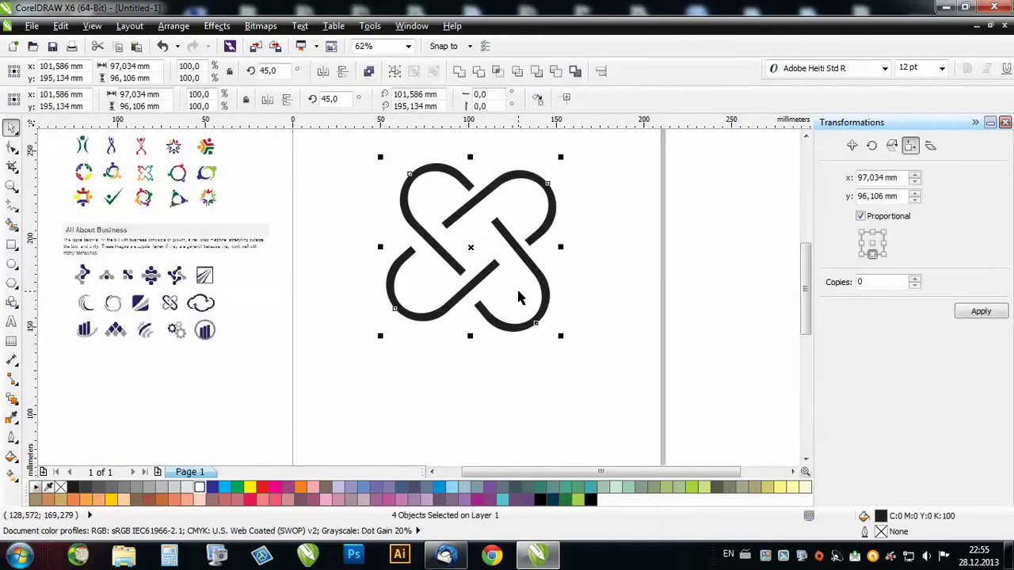
# - Delete the selected four-piece knot and zoom over the reference logos
pyautogui.press('Delete')
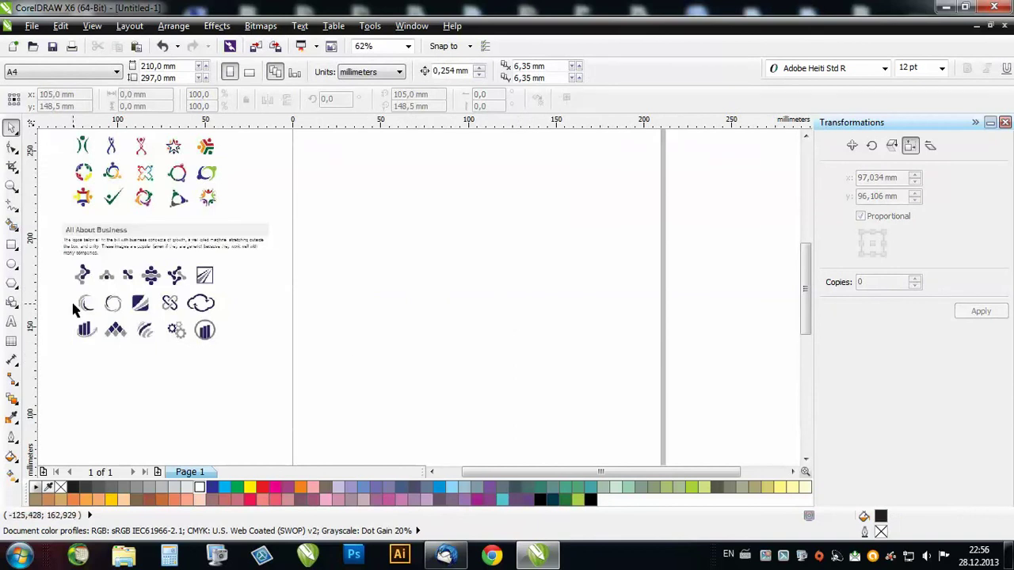
pyautogui.scroll(2, 72, 309)
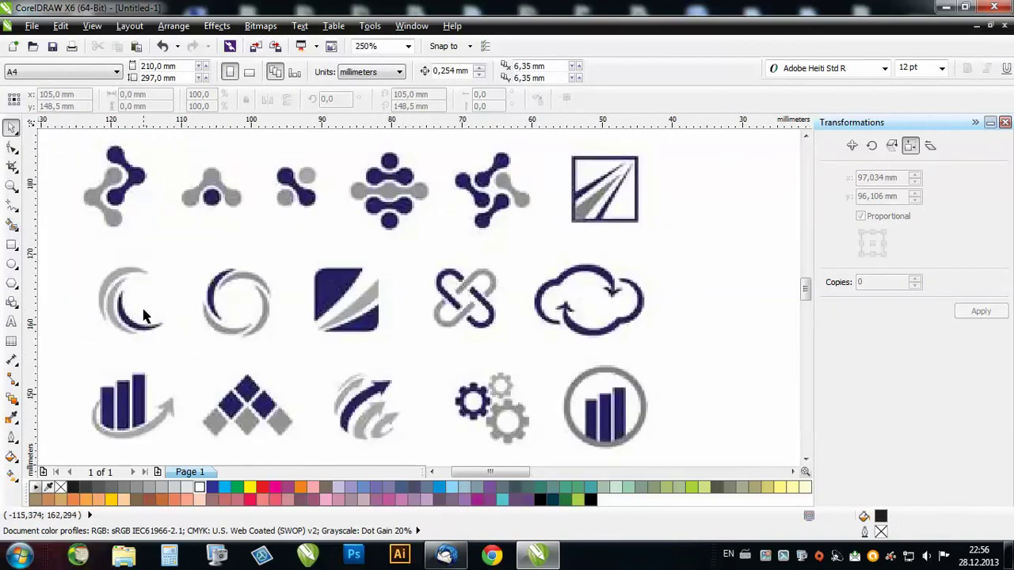
pyautogui.scroll(-1, 145, 320)
pyautogui.scroll(2, 208, 248)
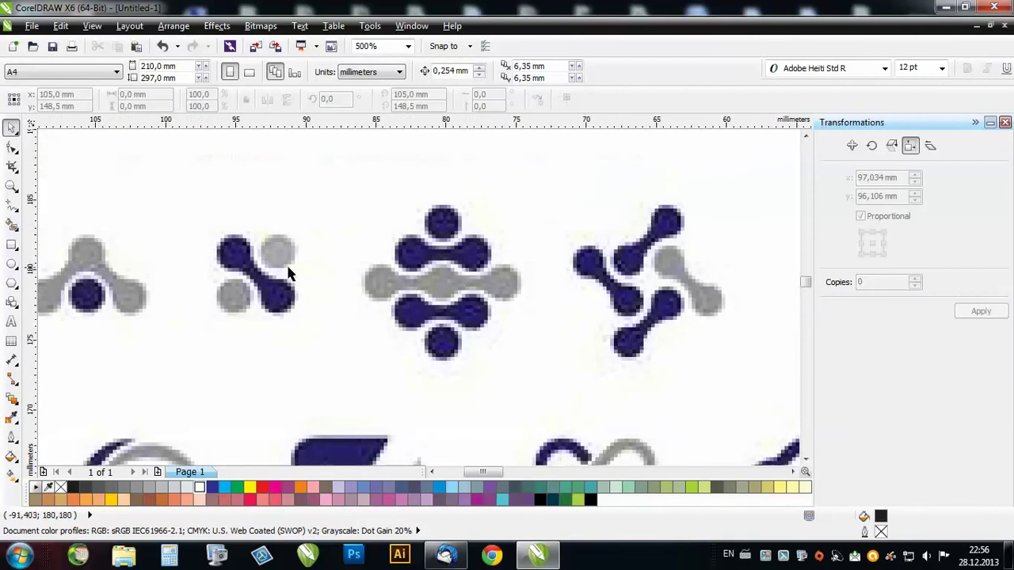
pyautogui.scroll(-2, 246, 293)
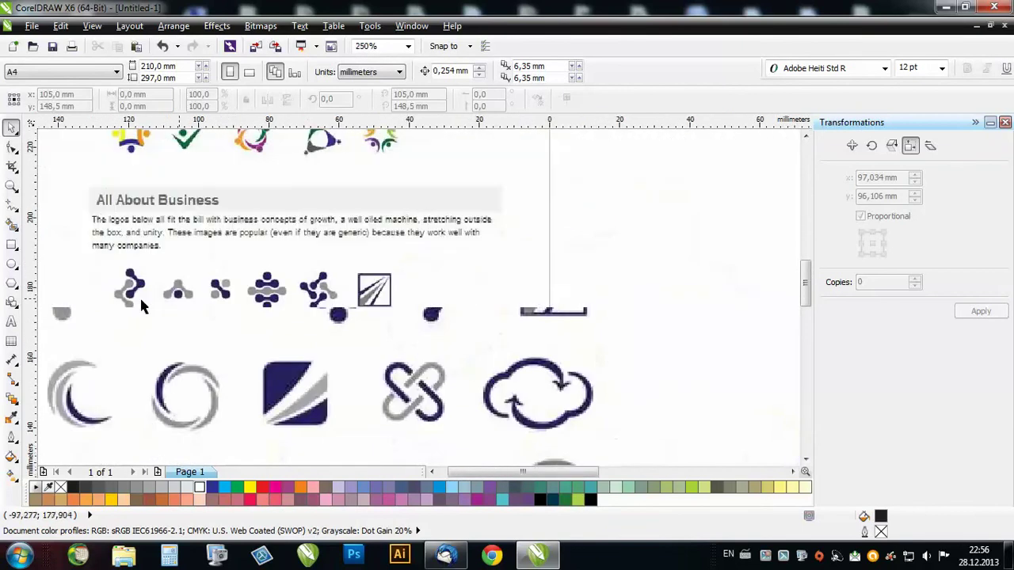
# - Draw a black circle and place a copy level beside it
pyautogui.click(12, 264)
pyautogui.scroll(-2, 579, 308)
pyautogui.scroll(1, 577, 268)
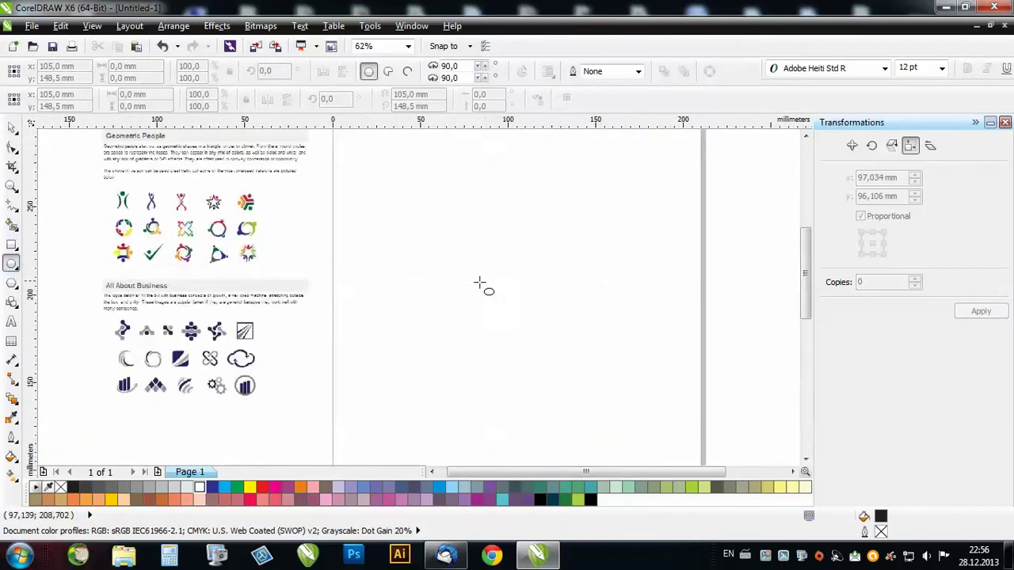
pyautogui.moveTo(398, 215); pyautogui.dragTo(462, 279)
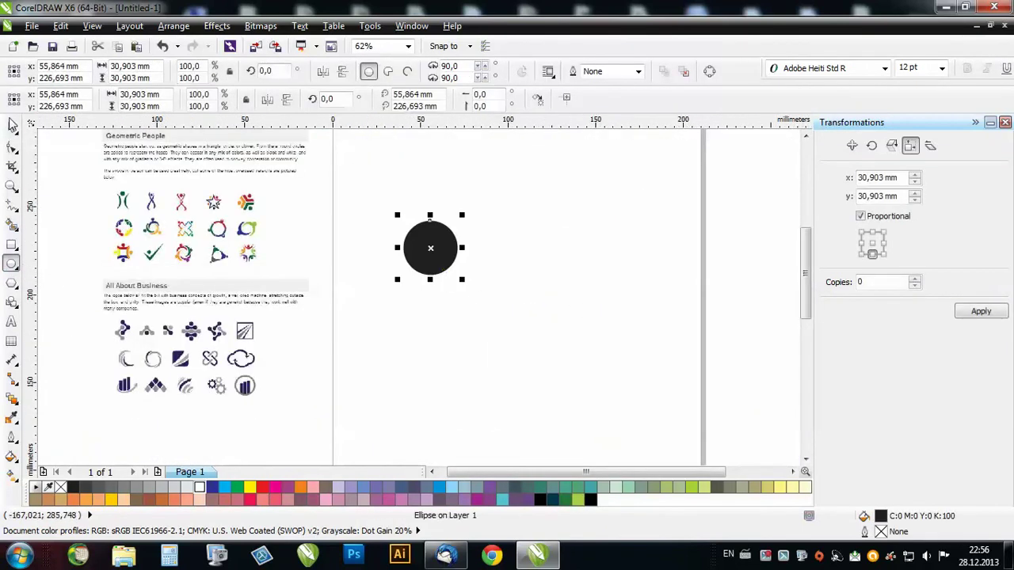
pyautogui.click(12, 129)
pyautogui.moveTo(438, 261); pyautogui.dragTo(505, 321)
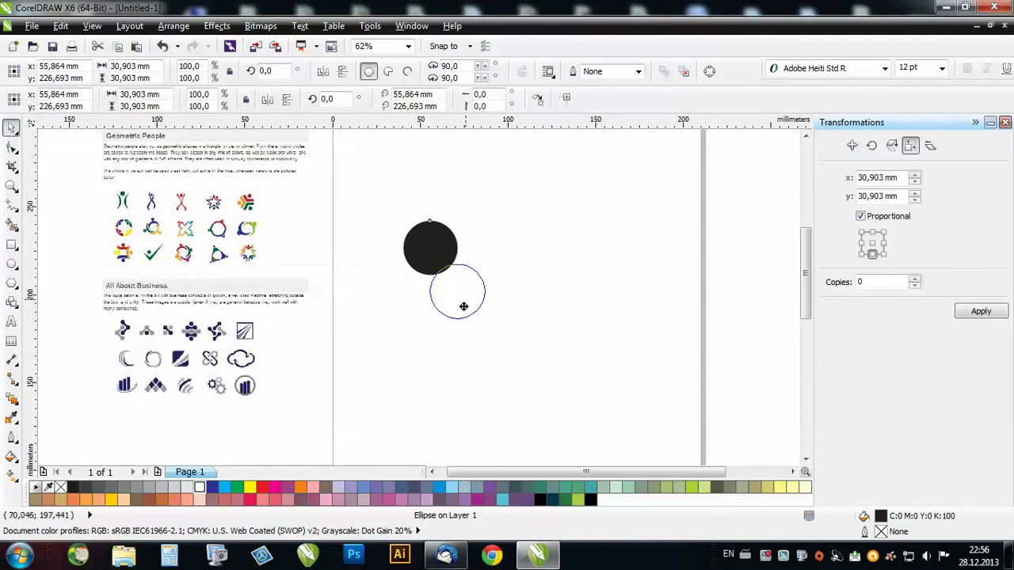
pyautogui.click(548, 346)
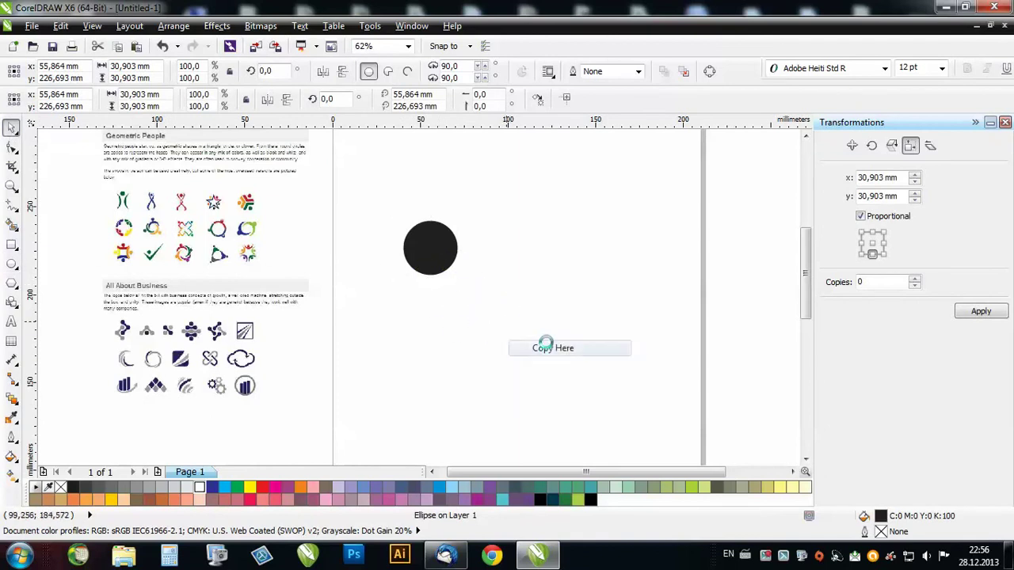
pyautogui.moveTo(498, 313); pyautogui.dragTo(516, 258)
pyautogui.click(609, 265)
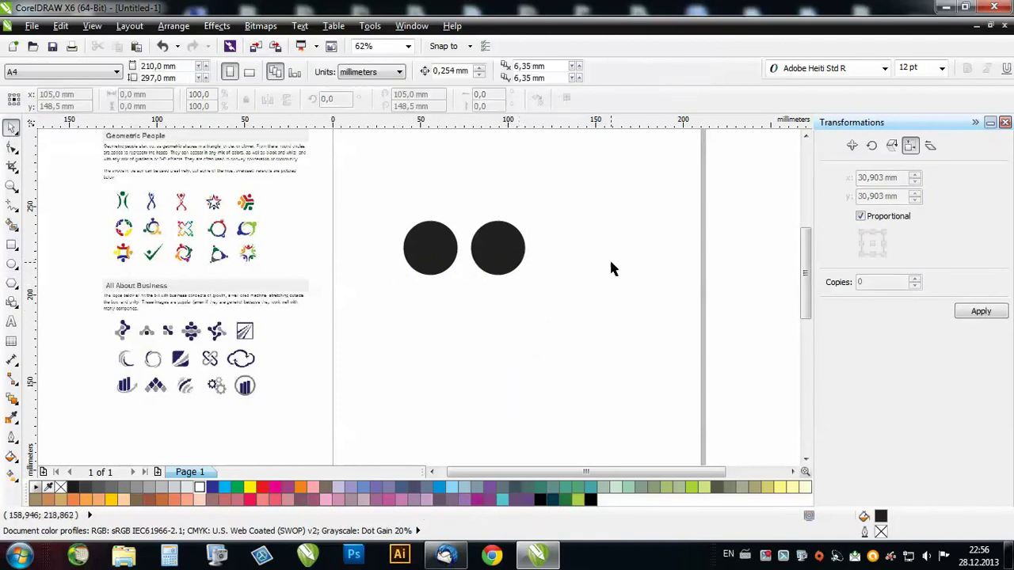
# - Draw a rectangular bar joining the two circles
pyautogui.scroll(3, 156, 334)
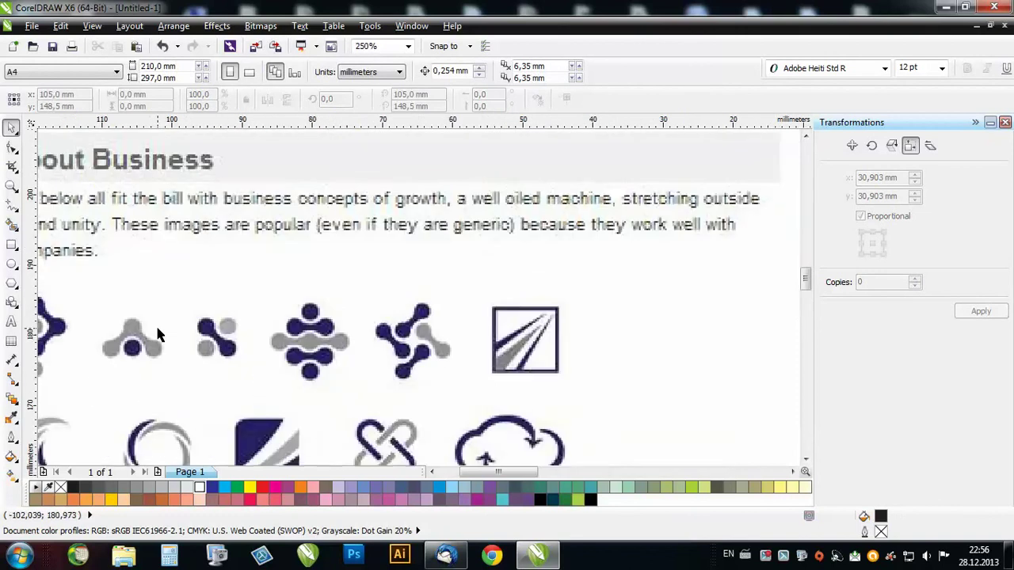
pyautogui.scroll(-2, 156, 335)
pyautogui.scroll(-1, 507, 290)
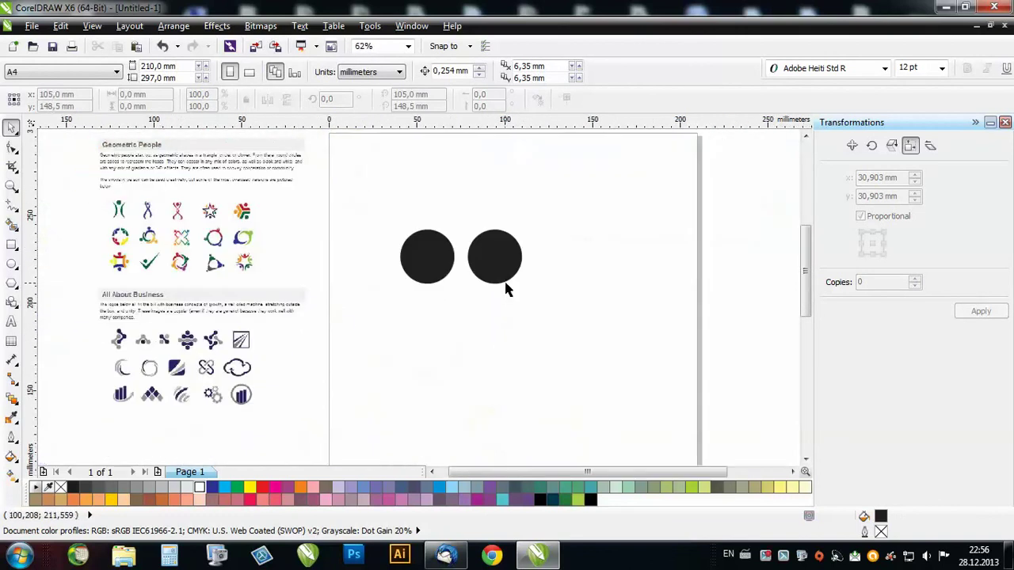
pyautogui.click(11, 246)
pyautogui.moveTo(434, 250)
pyautogui.mouseDown()
pyautogui.moveTo(506, 284)
pyautogui.moveTo(496, 269)
pyautogui.mouseUp()
# - Move the right circle outward and convert the bar to an editable curve
pyautogui.click(14, 128)
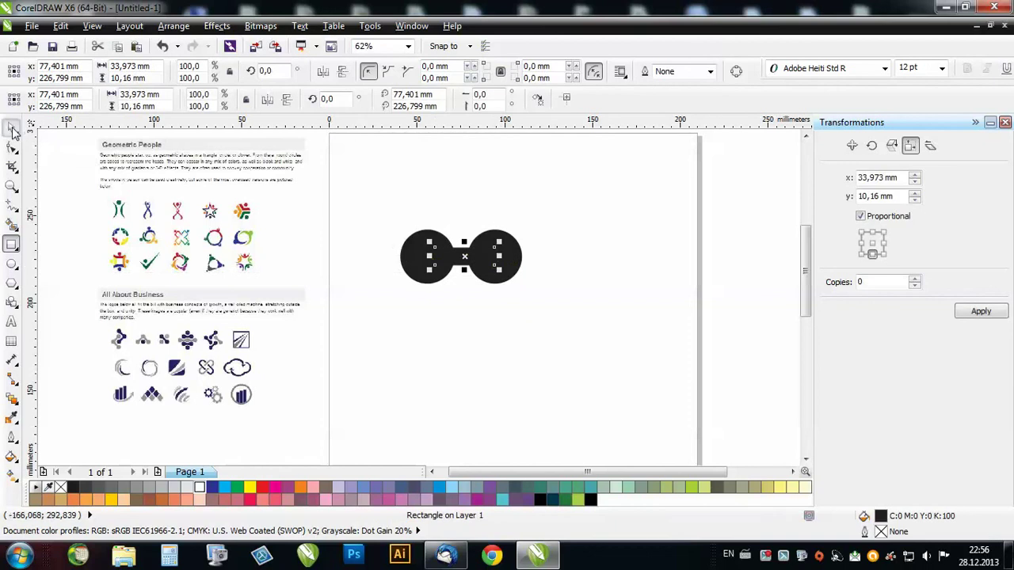
pyautogui.scroll(3, 475, 257)
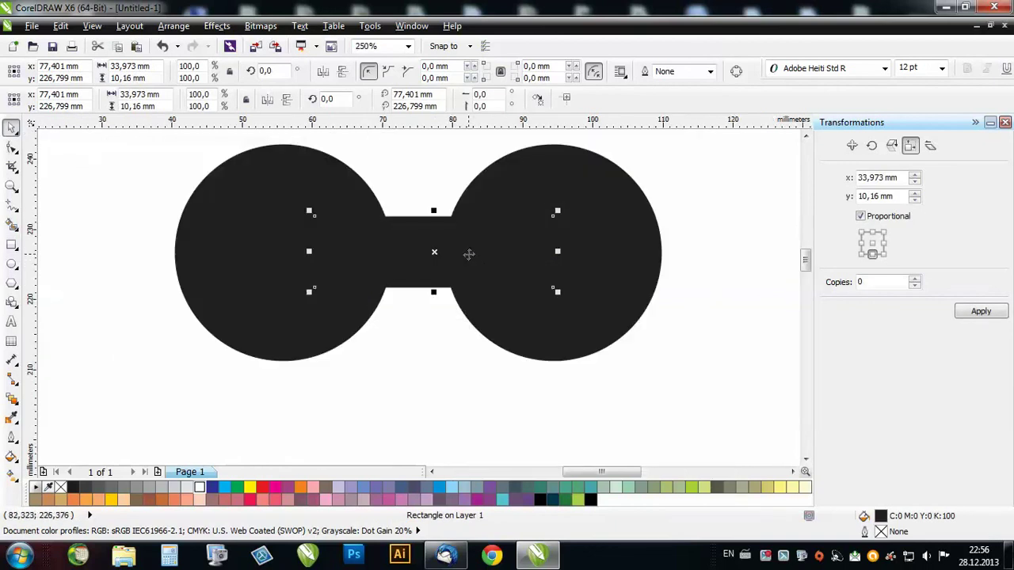
pyautogui.moveTo(554, 188); pyautogui.dragTo(595, 188)
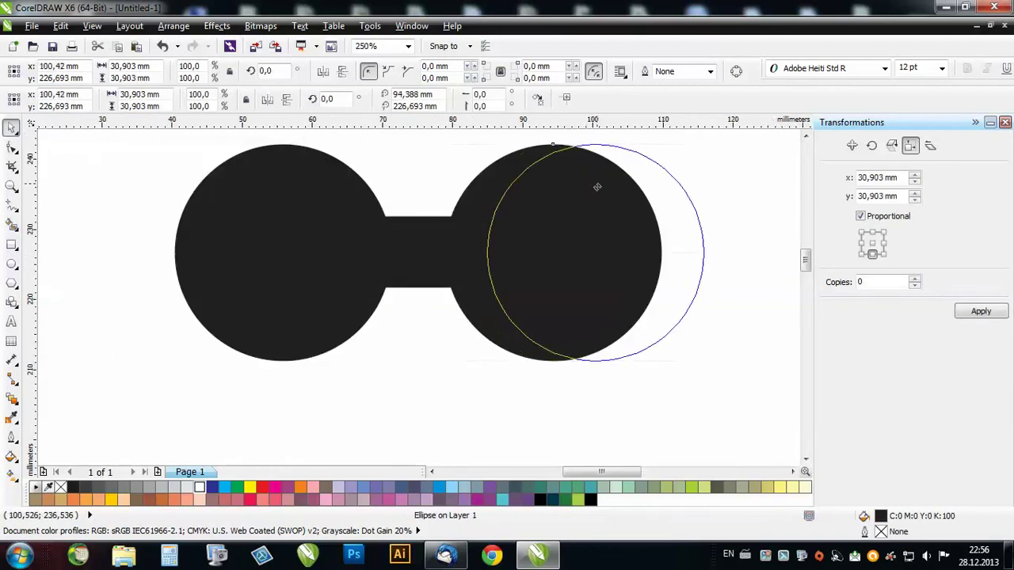
pyautogui.scroll(-2, 415, 274)
pyautogui.rightClick(413, 255)
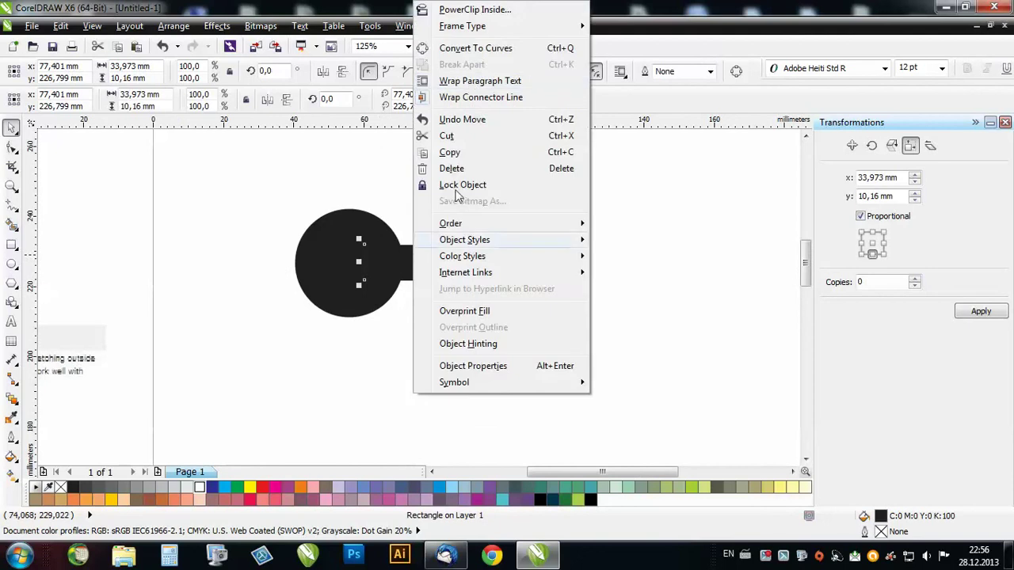
pyautogui.click(476, 46)
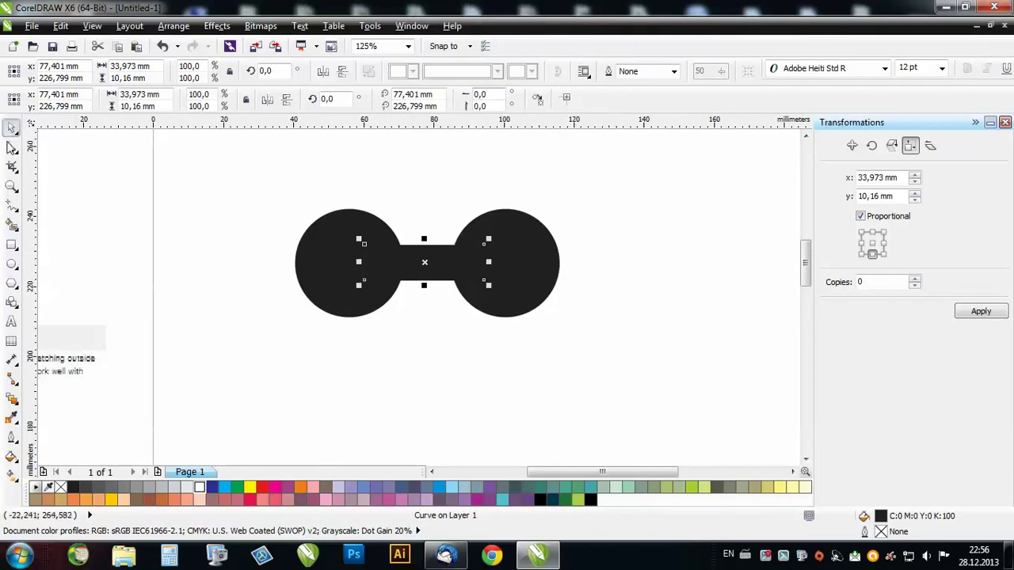
# - Turn all four of the bar's straight segments into curves
pyautogui.click(12, 147)
pyautogui.scroll(2, 376, 258)
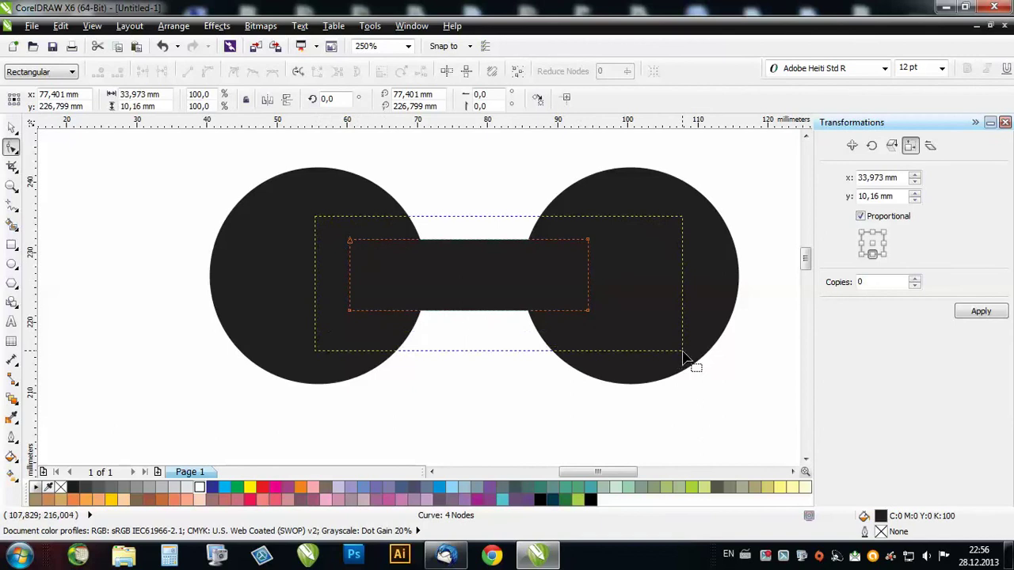
pyautogui.moveTo(319, 212); pyautogui.dragTo(691, 360)
pyautogui.rightClick(590, 246)
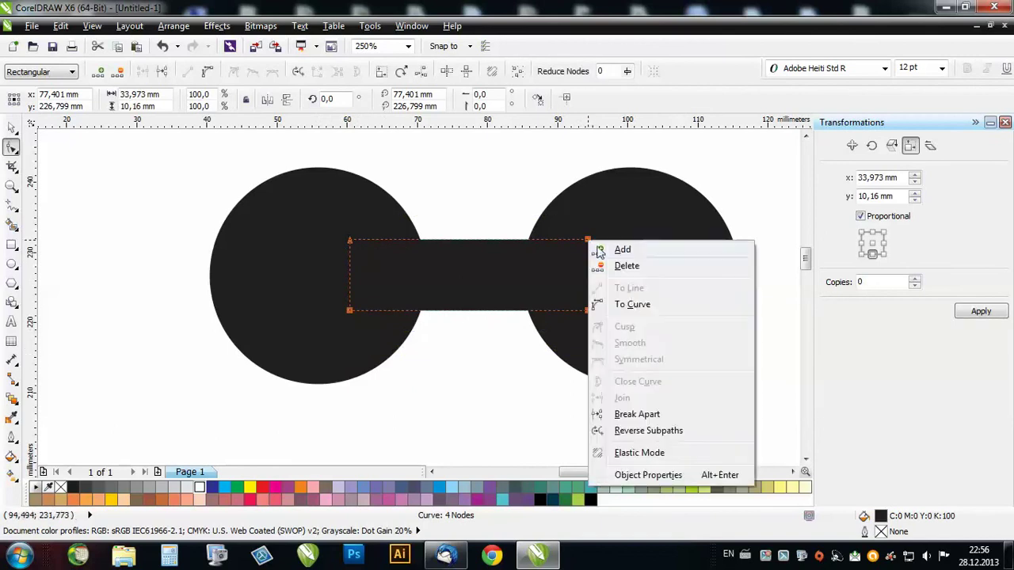
pyautogui.click(622, 304)
pyautogui.click(401, 252)
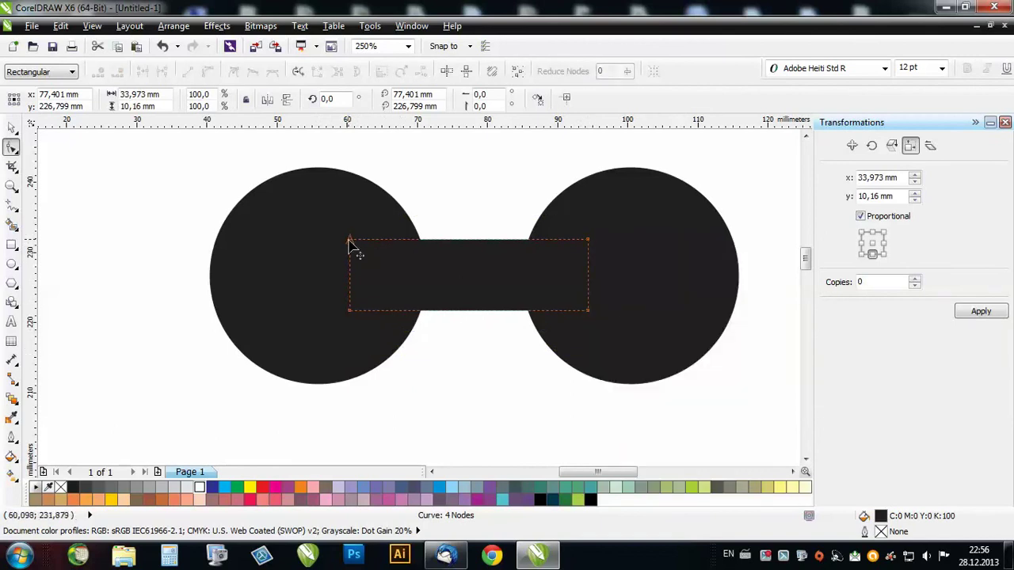
# - Drag the bar's corner nodes to the tops and bottoms of both circles
pyautogui.moveTo(350, 240); pyautogui.dragTo(333, 213)
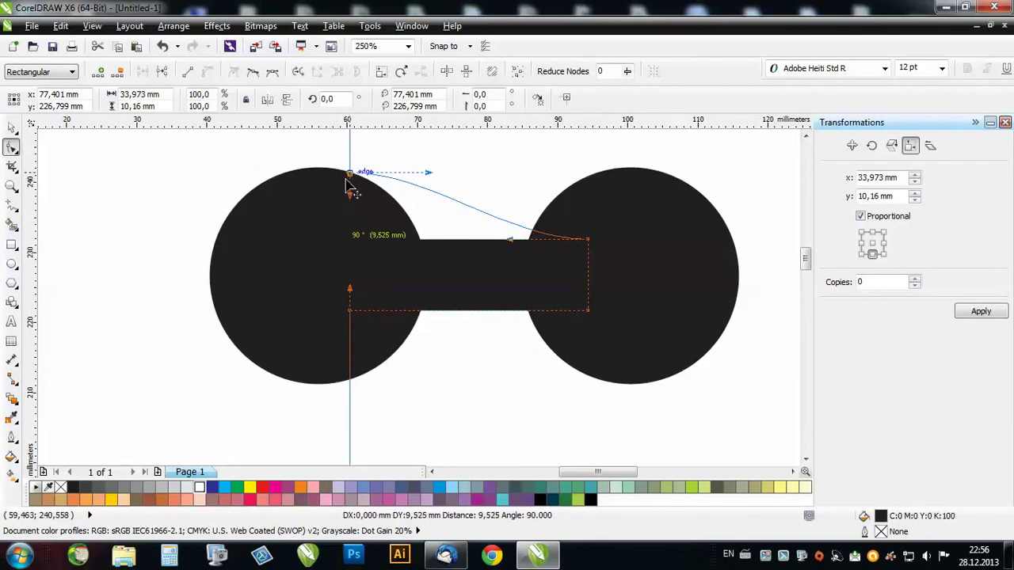
pyautogui.moveTo(334, 211); pyautogui.dragTo(355, 184)
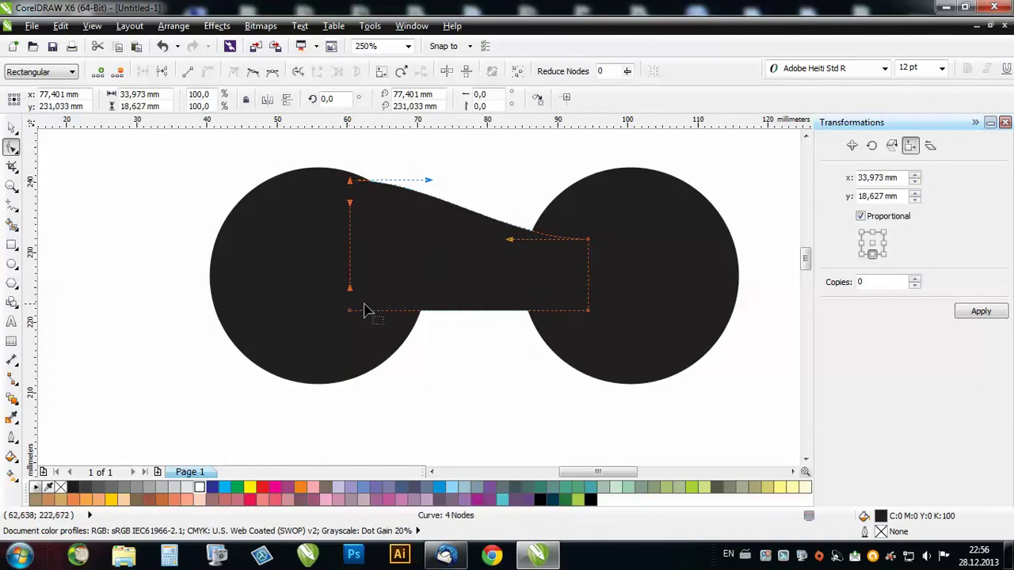
pyautogui.moveTo(350, 310); pyautogui.dragTo(355, 379)
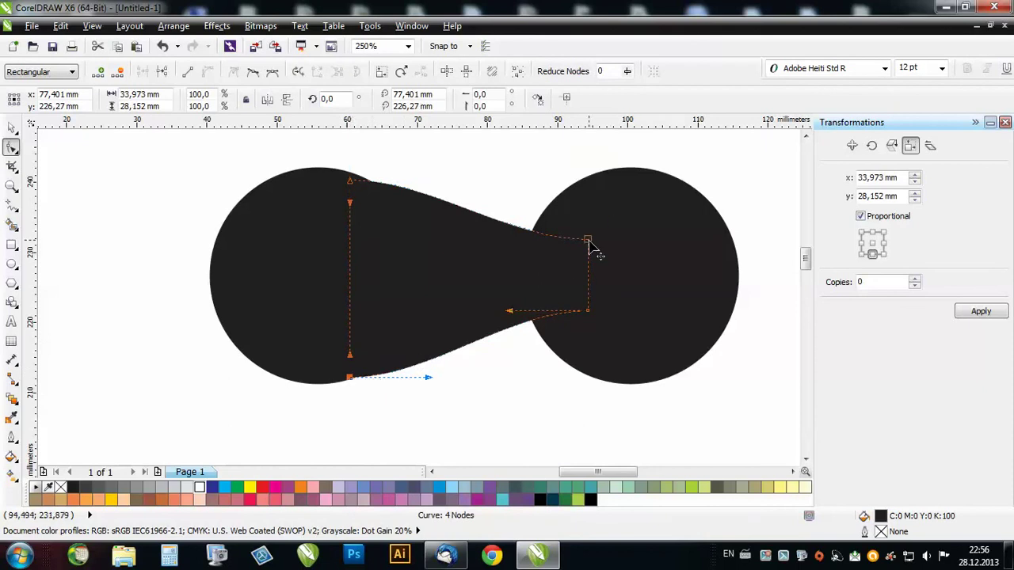
pyautogui.moveTo(587, 239); pyautogui.dragTo(607, 172)
pyautogui.moveTo(587, 311); pyautogui.dragTo(611, 384)
# - Bend the bar's top and bottom edges inward into concave curves
pyautogui.click(603, 172)
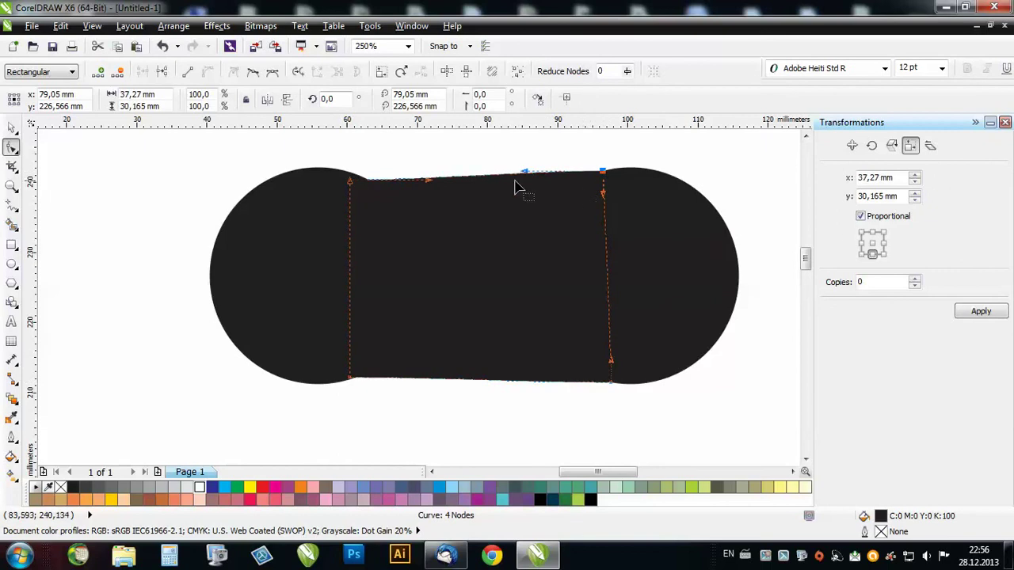
pyautogui.moveTo(523, 173)
pyautogui.mouseDown()
pyautogui.moveTo(526, 199)
pyautogui.moveTo(512, 209)
pyautogui.mouseUp()
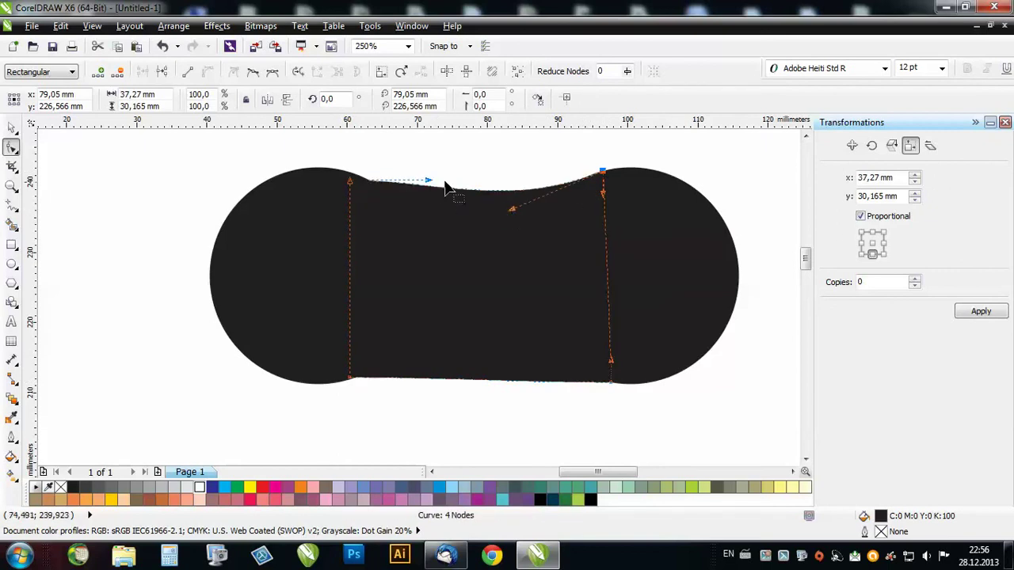
pyautogui.moveTo(431, 184); pyautogui.dragTo(427, 204)
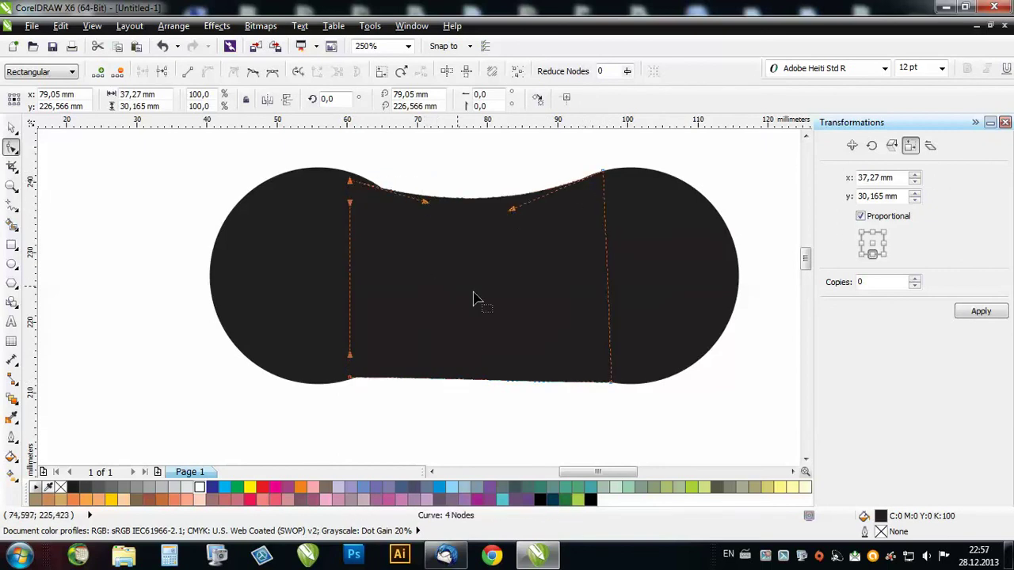
pyautogui.click(610, 383)
pyautogui.moveTo(532, 383); pyautogui.dragTo(523, 365)
pyautogui.moveTo(424, 384); pyautogui.dragTo(432, 366)
pyautogui.scroll(-4, 382, 235)
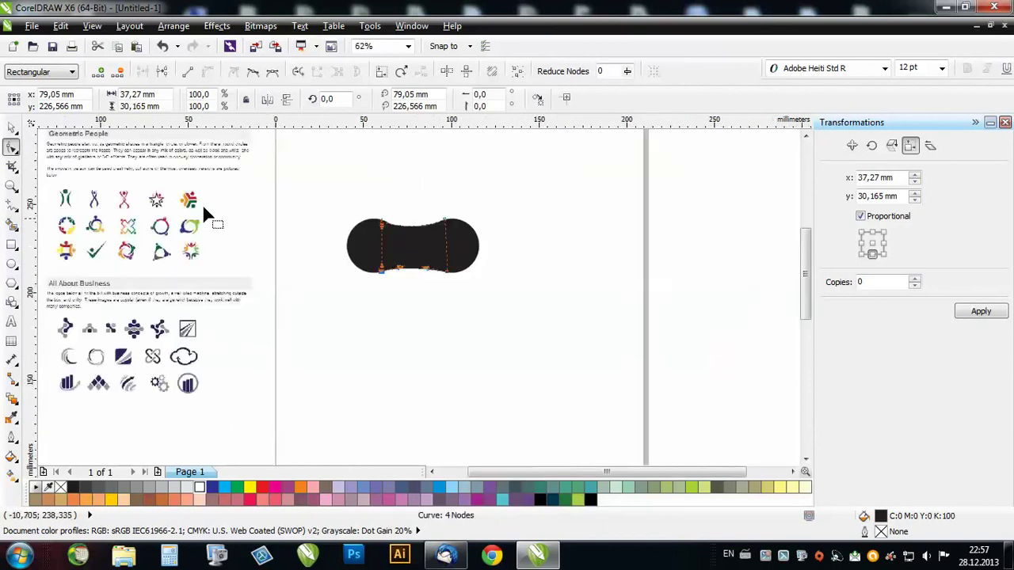
# - Weld the curved bar and both circles into one shape
pyautogui.click(11, 128)
pyautogui.click(502, 213)
pyautogui.scroll(-2, 518, 237)
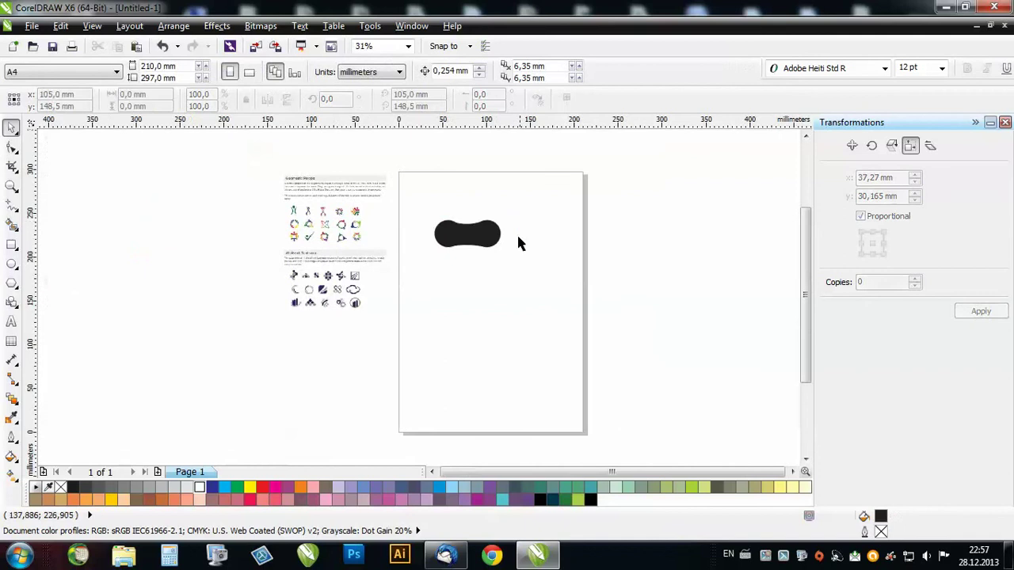
pyautogui.scroll(1, 376, 252)
pyautogui.moveTo(401, 166); pyautogui.dragTo(596, 331)
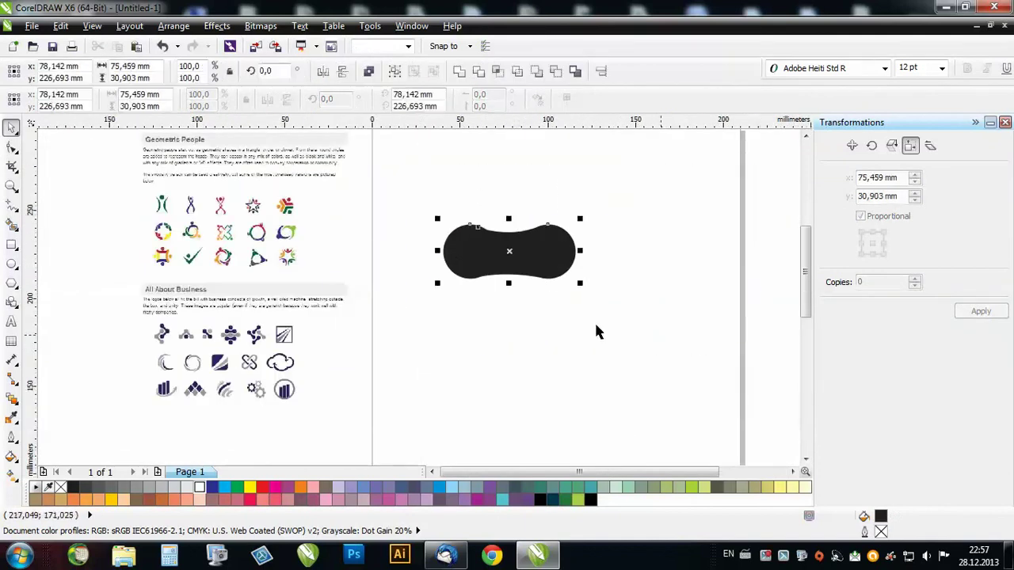
pyautogui.click(460, 75)
pyautogui.press('Escape')
pyautogui.scroll(1, 501, 263)
pyautogui.click(501, 263)
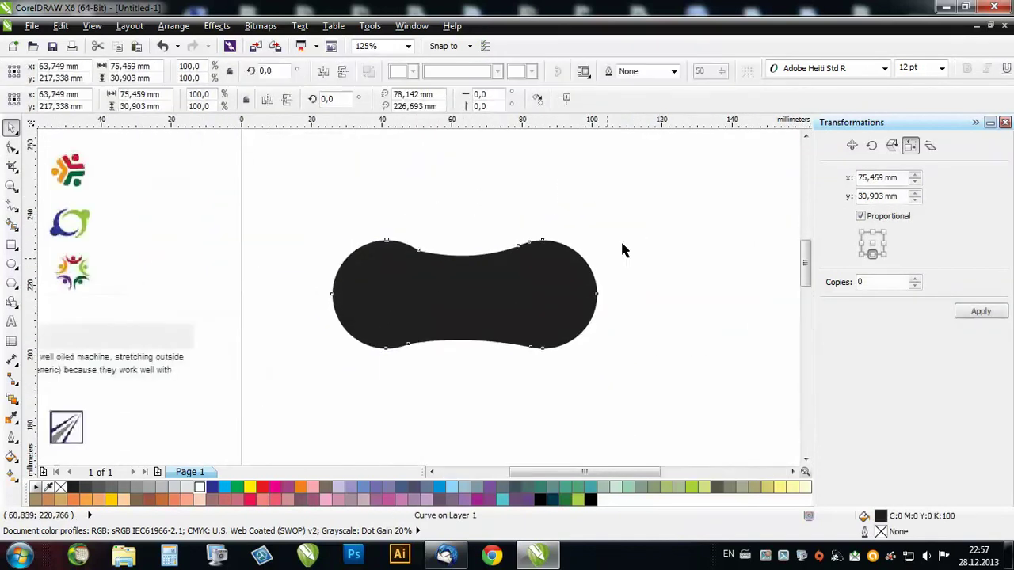
pyautogui.scroll(-1, 547, 323)
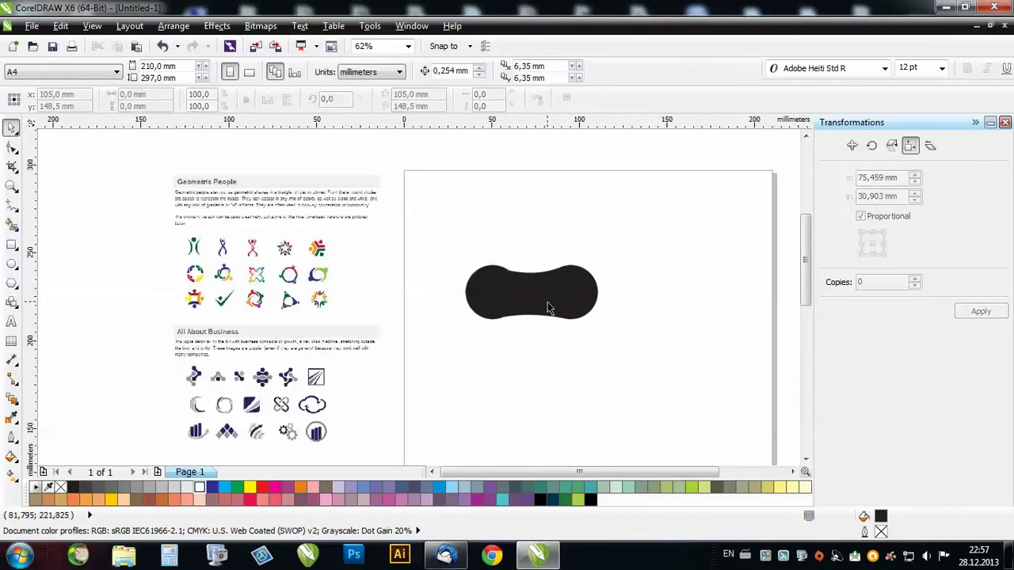
pyautogui.click(546, 306)
# - Put a new black circle above the welded shape and a copy below it
pyautogui.click(11, 264)
pyautogui.scroll(1, 586, 236)
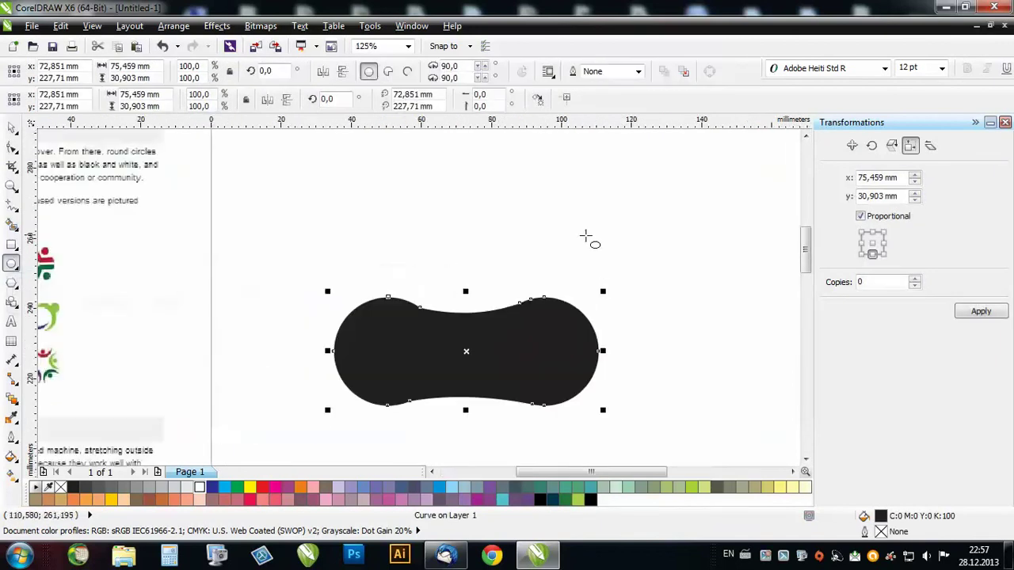
pyautogui.moveTo(412, 184); pyautogui.dragTo(527, 299)
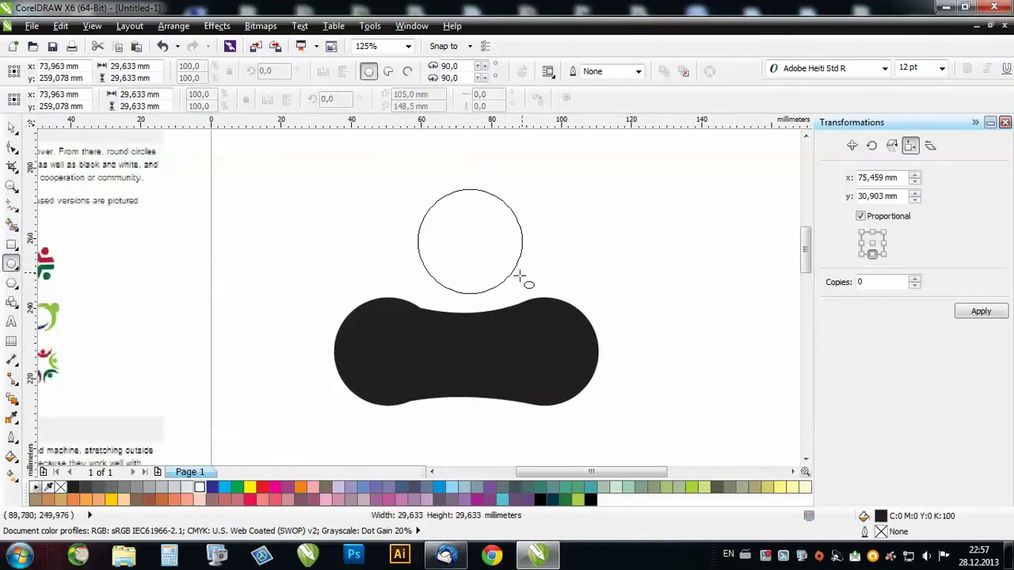
pyautogui.click(12, 128)
pyautogui.click(387, 233)
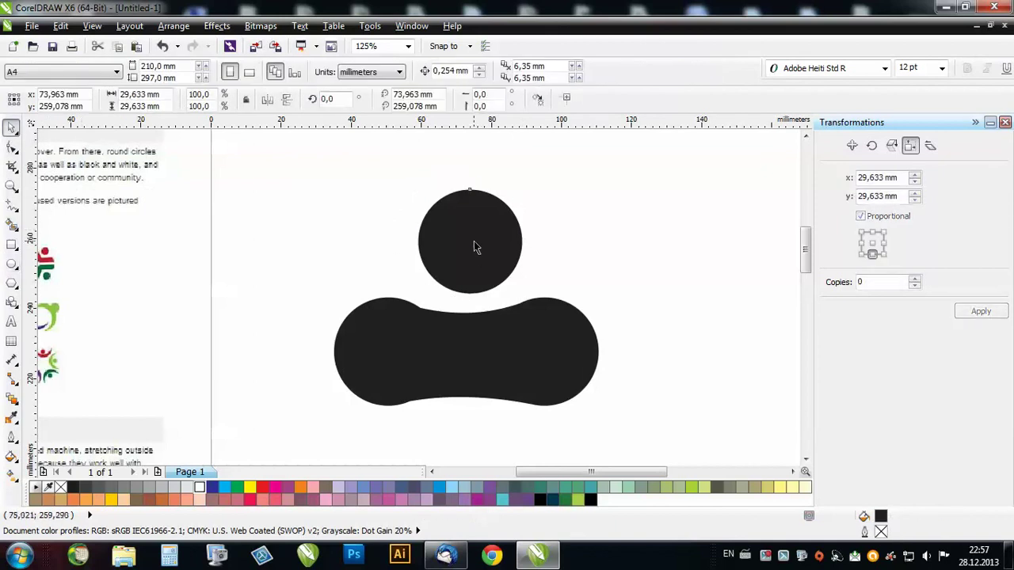
pyautogui.moveTo(476, 245)
pyautogui.mouseDown()
pyautogui.moveTo(463, 257)
pyautogui.moveTo(528, 432)
pyautogui.mouseUp()
pyautogui.scroll(-1, 531, 242)
pyautogui.scroll(1, 521, 254)
pyautogui.click(550, 457)
# - Rotate all three shapes together about 50° into a diagonal
pyautogui.scroll(-2, 593, 256)
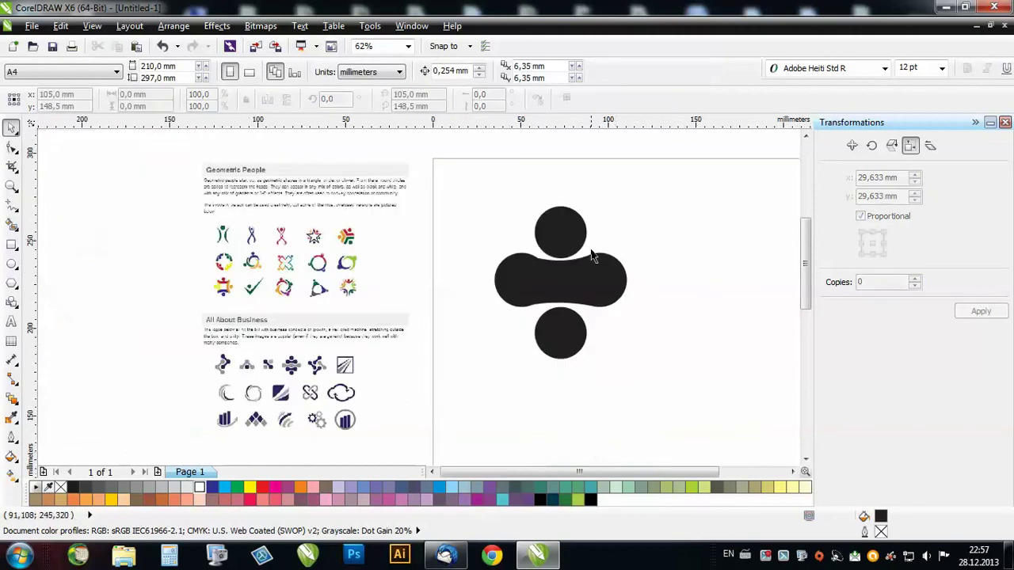
pyautogui.moveTo(434, 186); pyautogui.dragTo(659, 404)
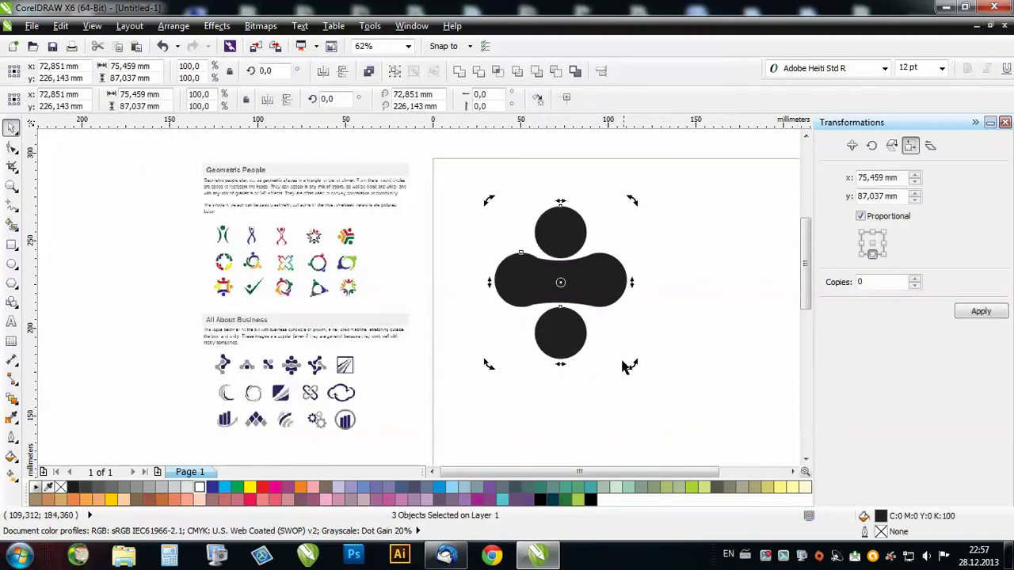
pyautogui.moveTo(630, 368); pyautogui.dragTo(673, 285)
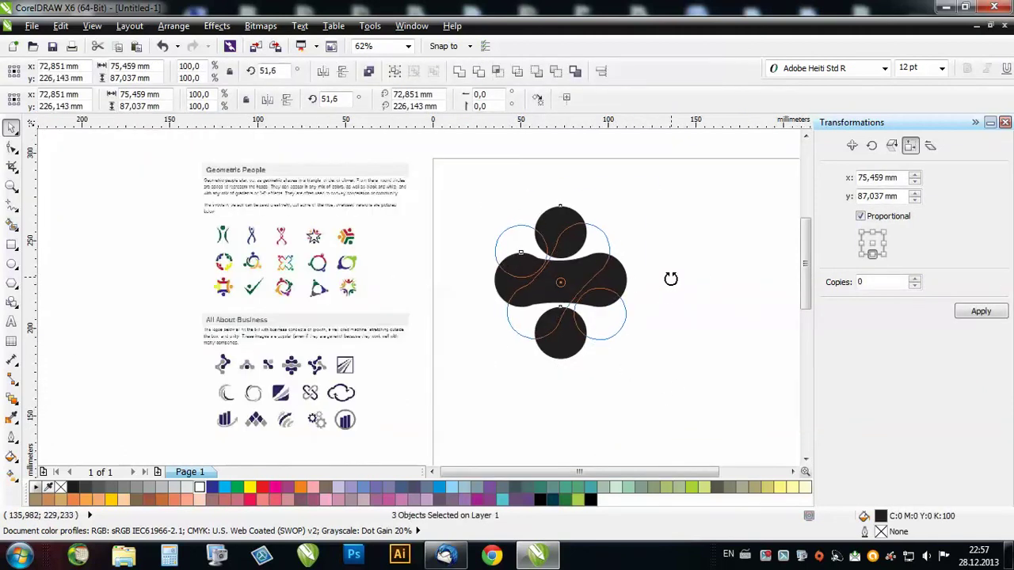
pyautogui.click(660, 300)
pyautogui.scroll(3, 558, 287)
pyautogui.scroll(-3, 560, 288)
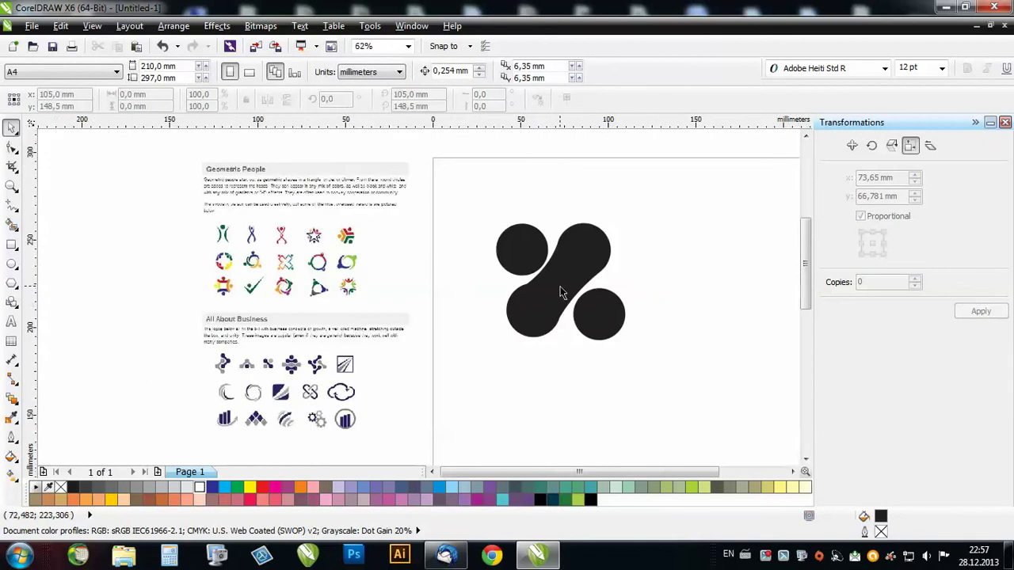
pyautogui.scroll(5, 275, 373)
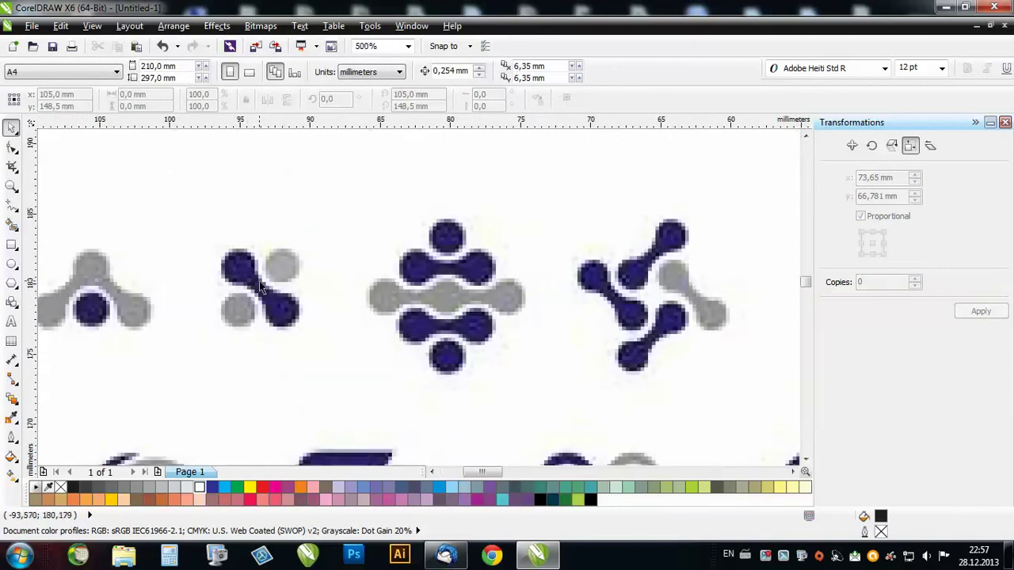
pyautogui.scroll(-5, 262, 287)
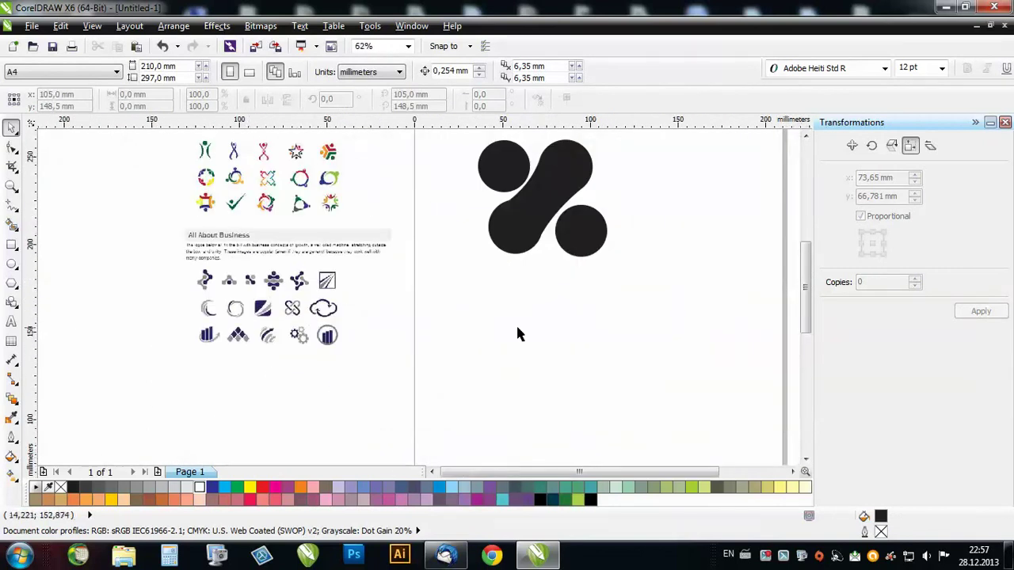
pyautogui.scroll(-3, 580, 300)
pyautogui.scroll(3, 546, 303)
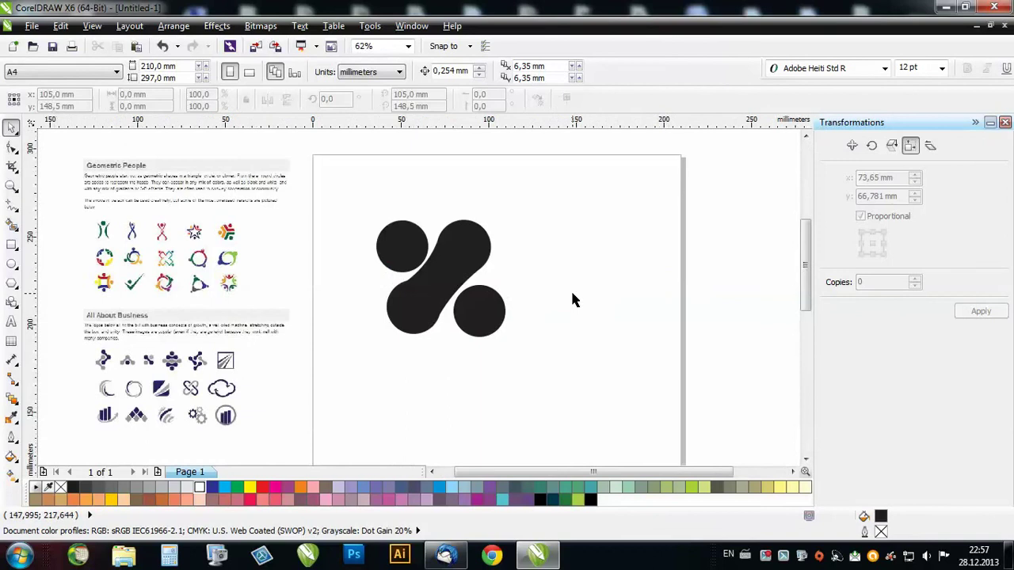
pyautogui.scroll(2, 445, 271)
pyautogui.click(510, 353)
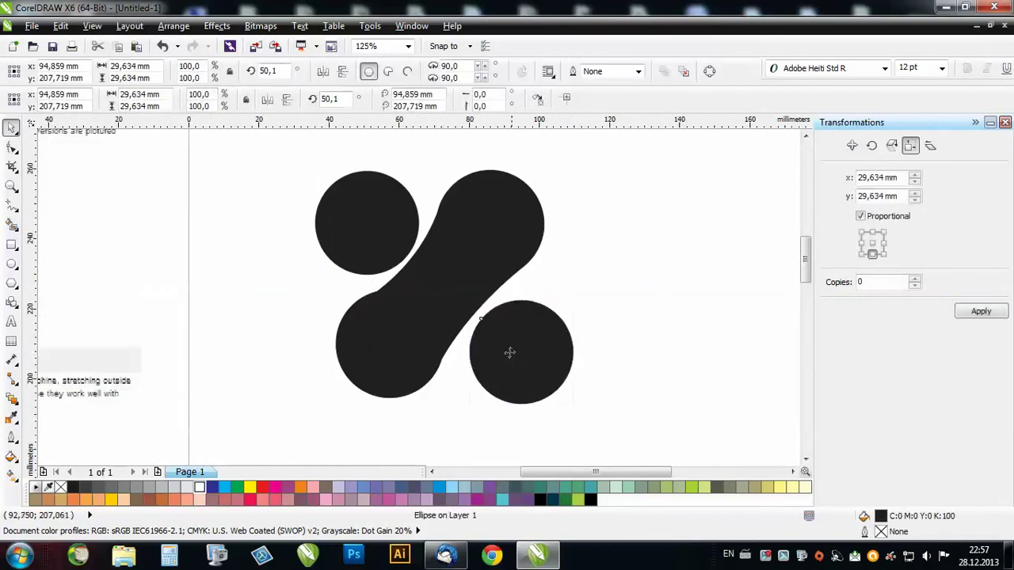
pyautogui.click(630, 336)
pyautogui.scroll(-2, 599, 350)
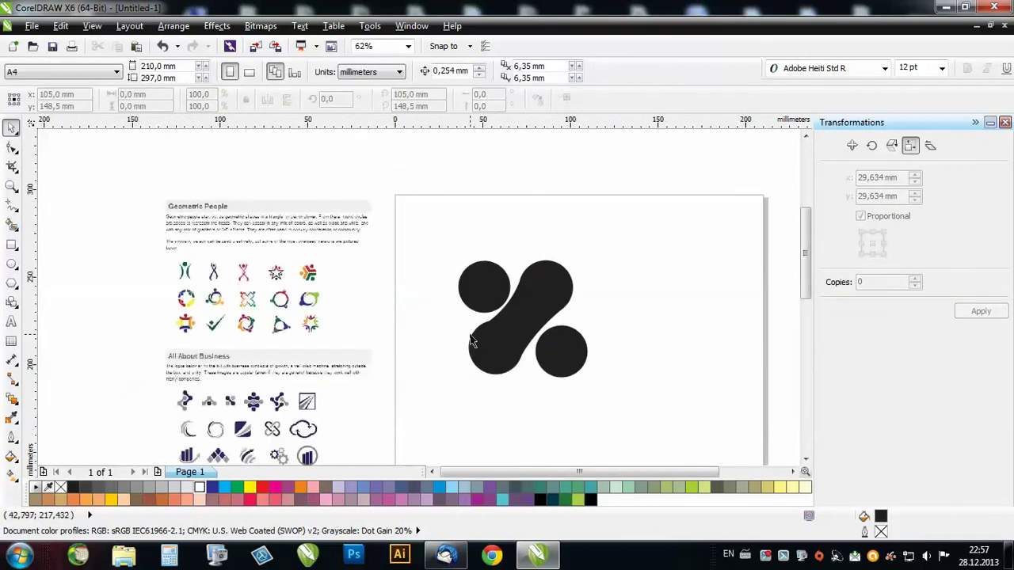